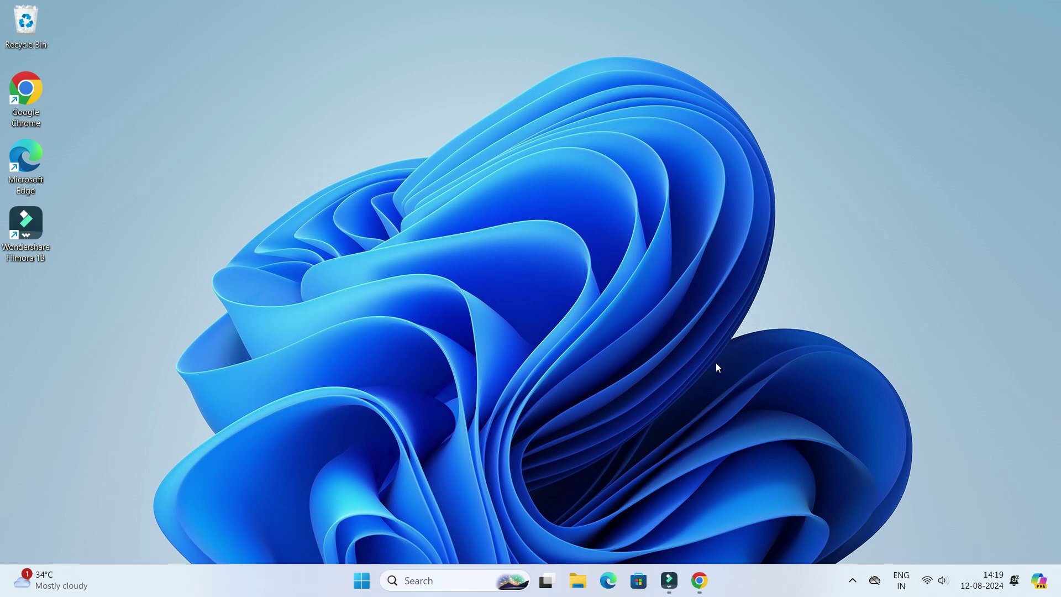
Search Google for 'virtual box' in Chrome and stay signed out on the sign-in prompt
left_click(700, 580)
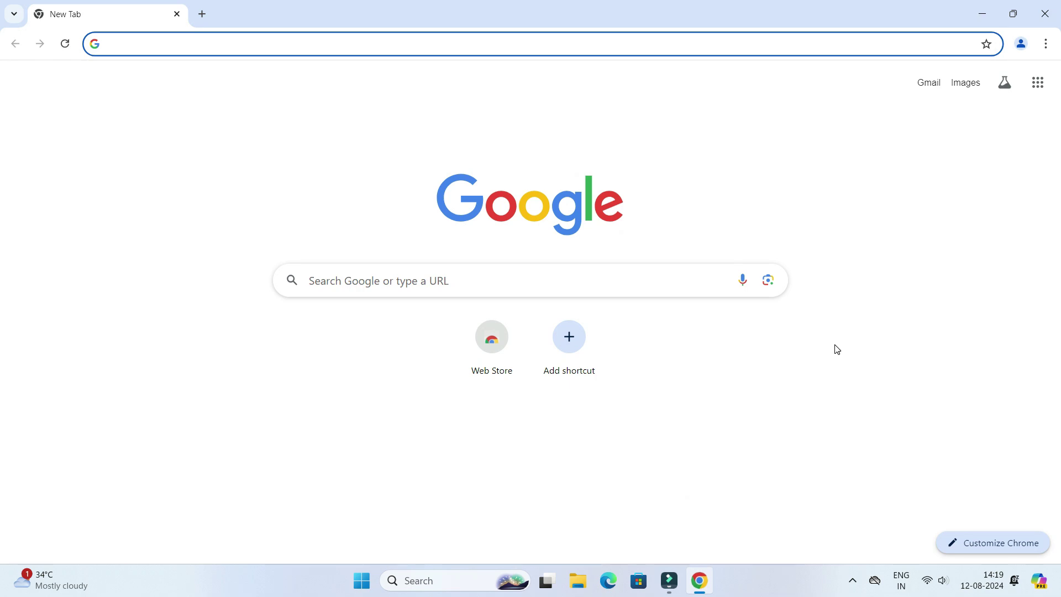
left_click(374, 285)
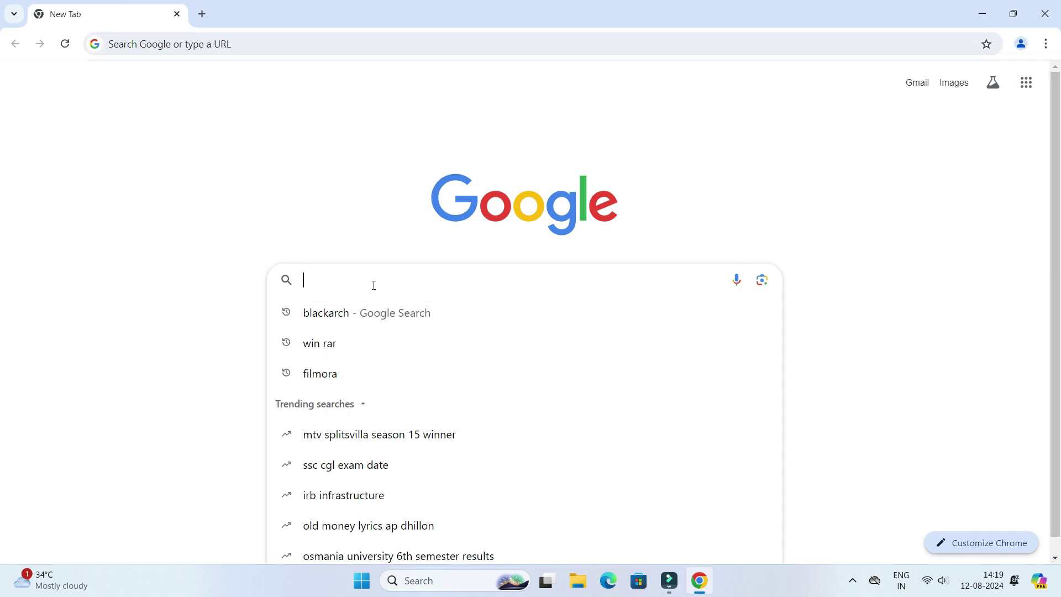
type("virtual box")
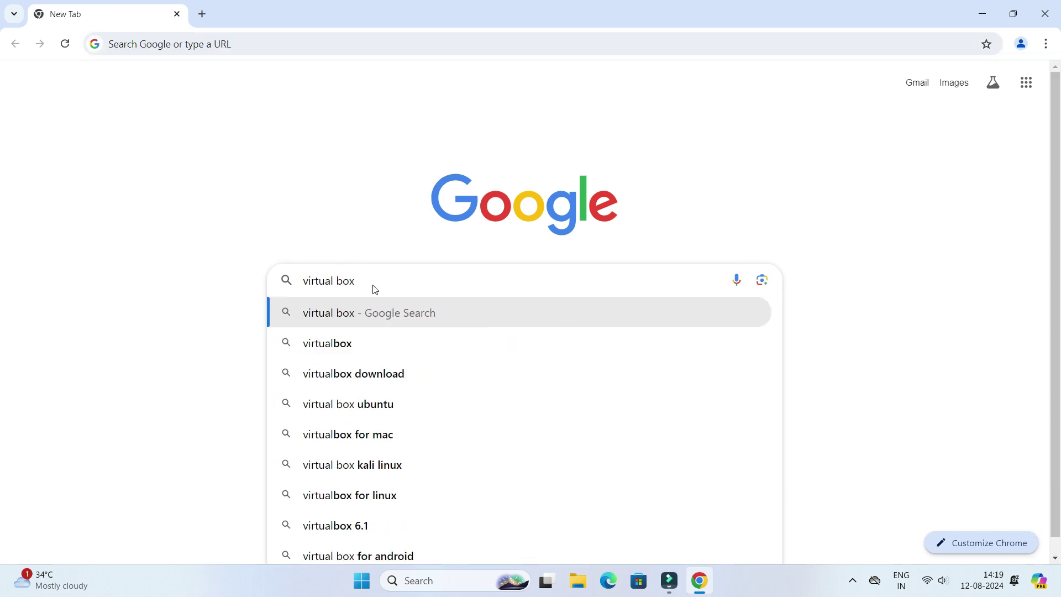
key("Return")
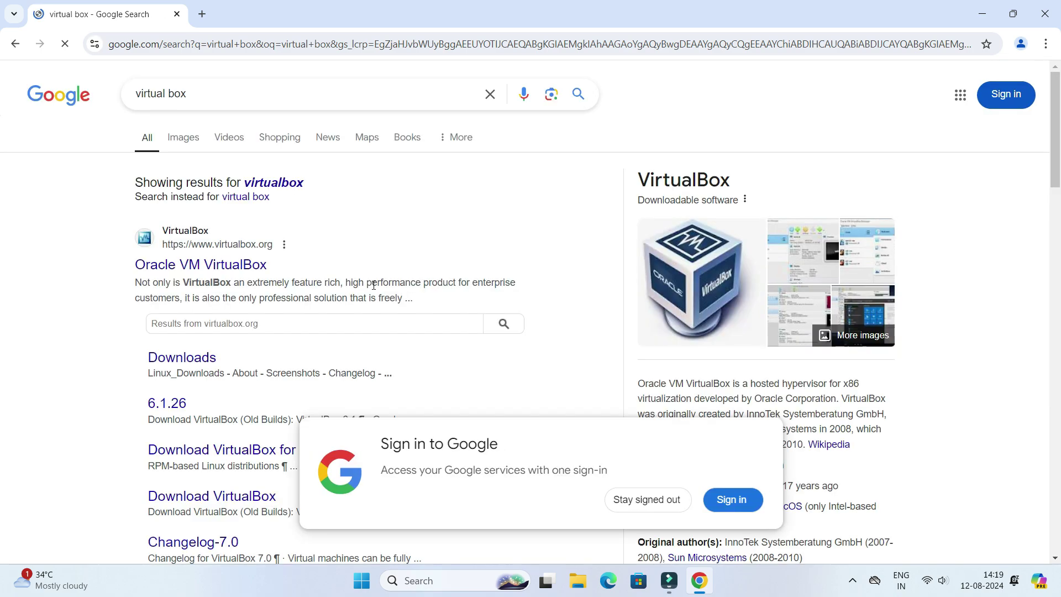
left_click(638, 491)
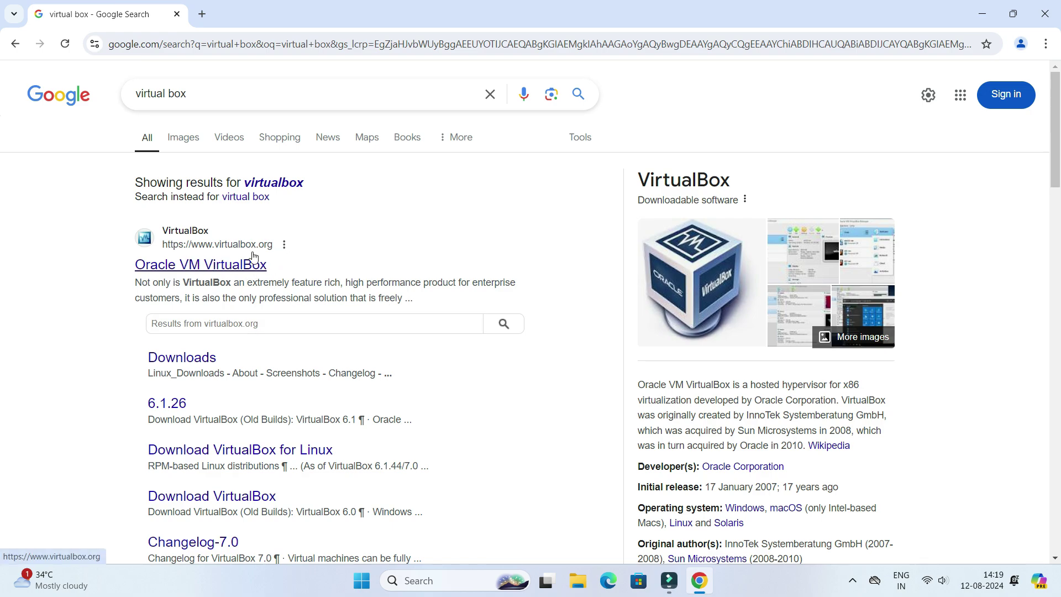
Open the official VirtualBox website and go to its Downloads page
left_click(188, 266)
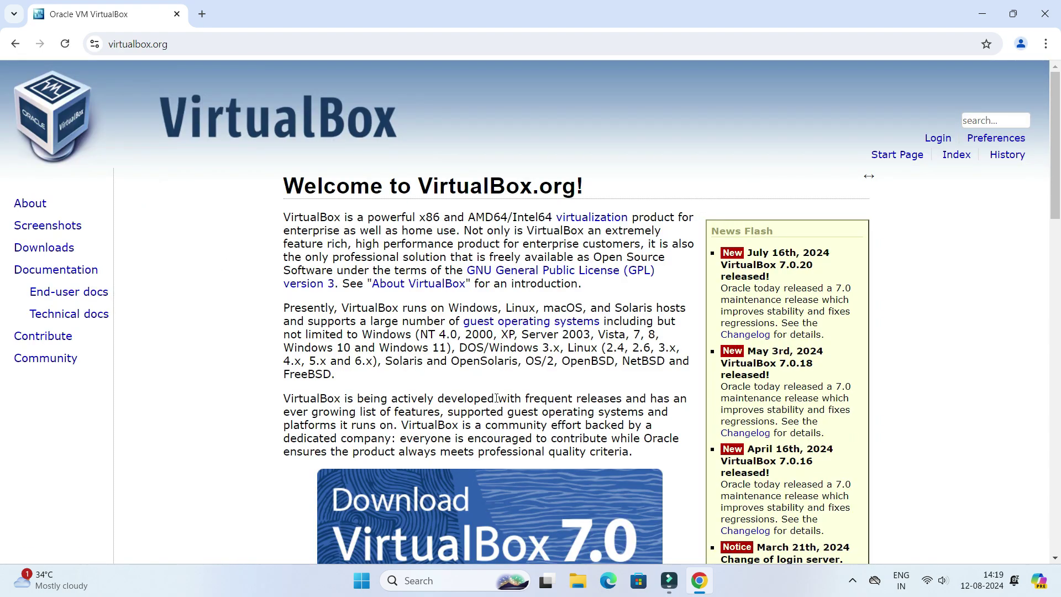
scroll(757, 281, "down", 5)
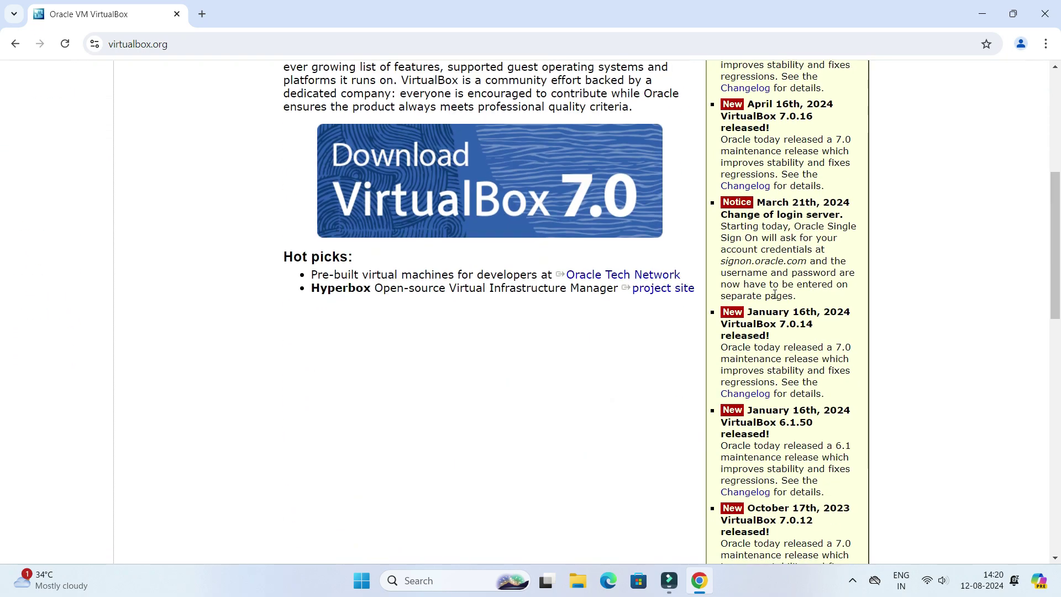
scroll(768, 290, "up", 5)
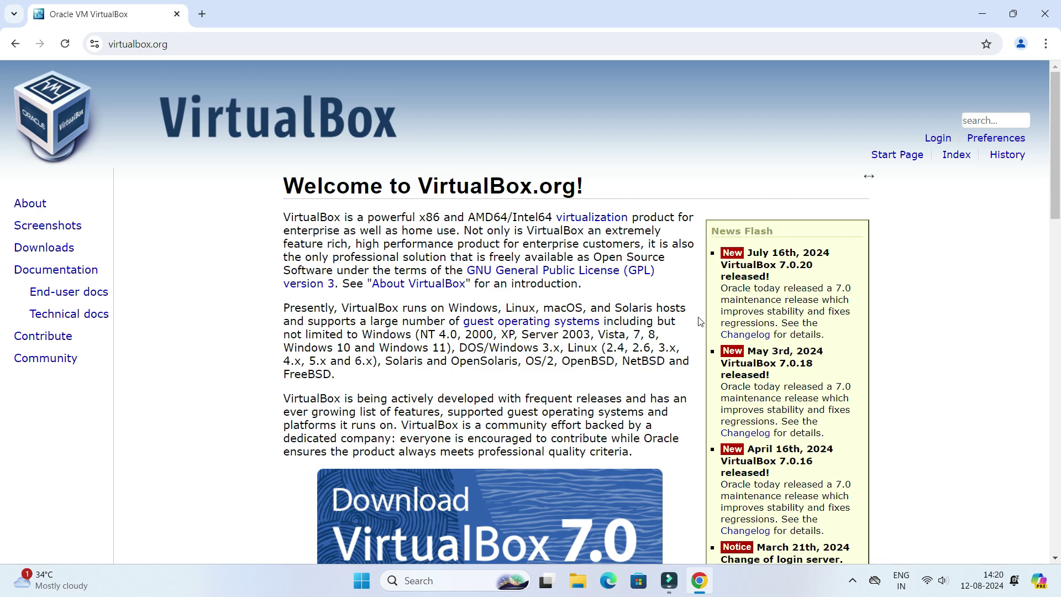
left_click(47, 254)
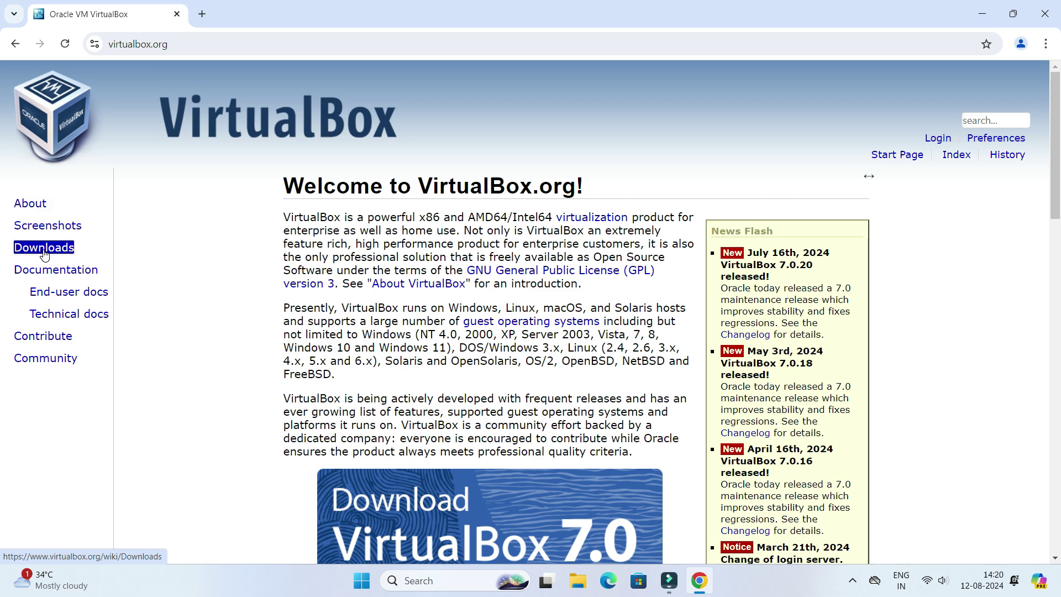
left_click(44, 253)
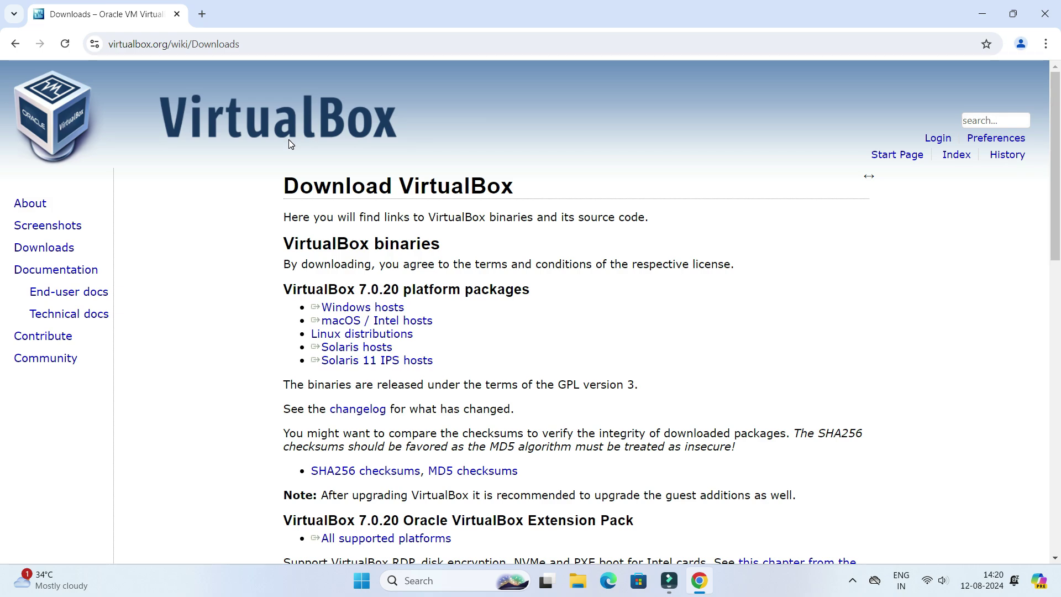
Highlight the VirtualBox 7.0.20 platform packages heading and point to the Windows hosts package
left_click_drag(247, 284, 525, 313)
left_click(545, 323)
left_click_drag(293, 291, 397, 310)
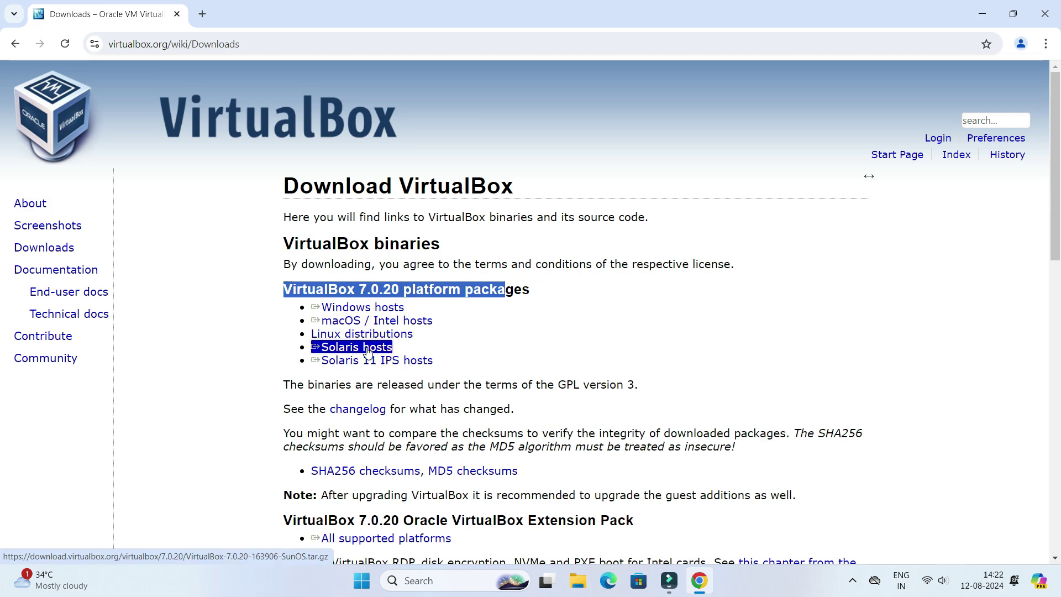
left_click(982, 14)
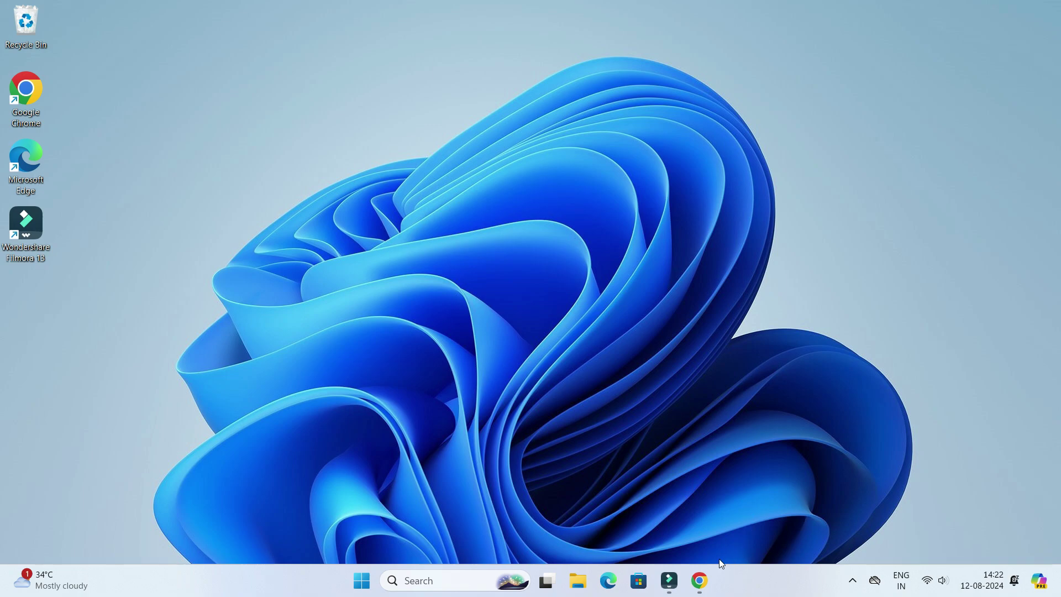
left_click(699, 580)
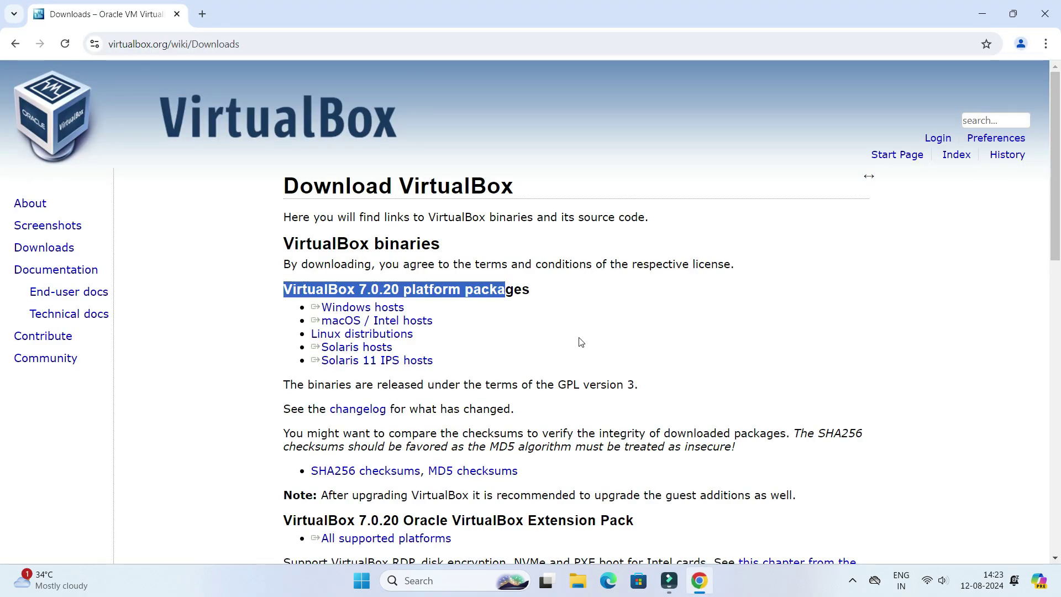
left_click(367, 308)
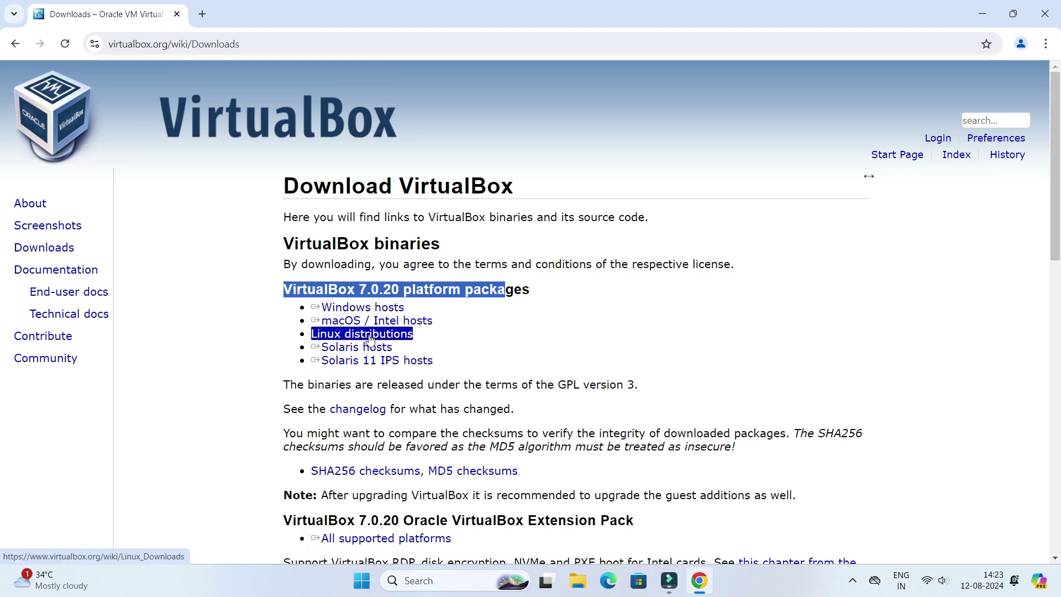
Download the VirtualBox 7.0.20 Windows installer, show Chrome's download history in a tab, and open a blank tab
left_click(346, 311)
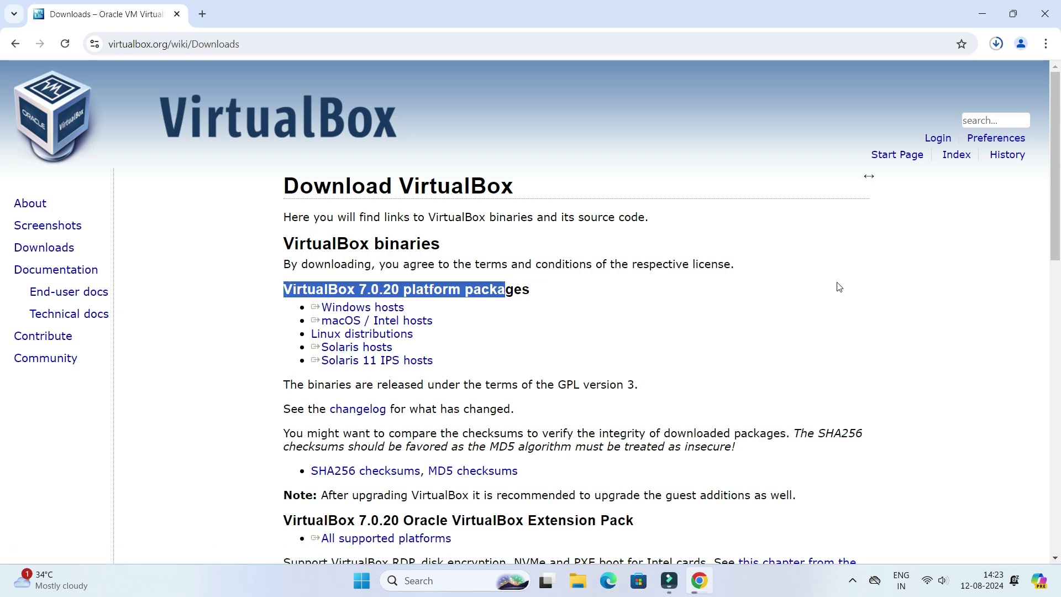
left_click(996, 43)
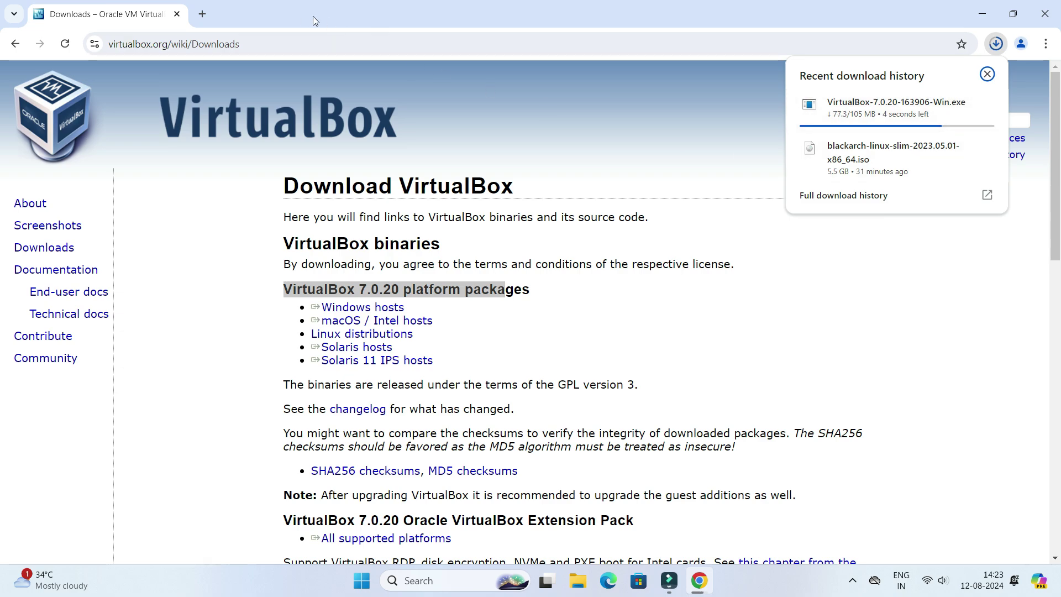
left_click(204, 16)
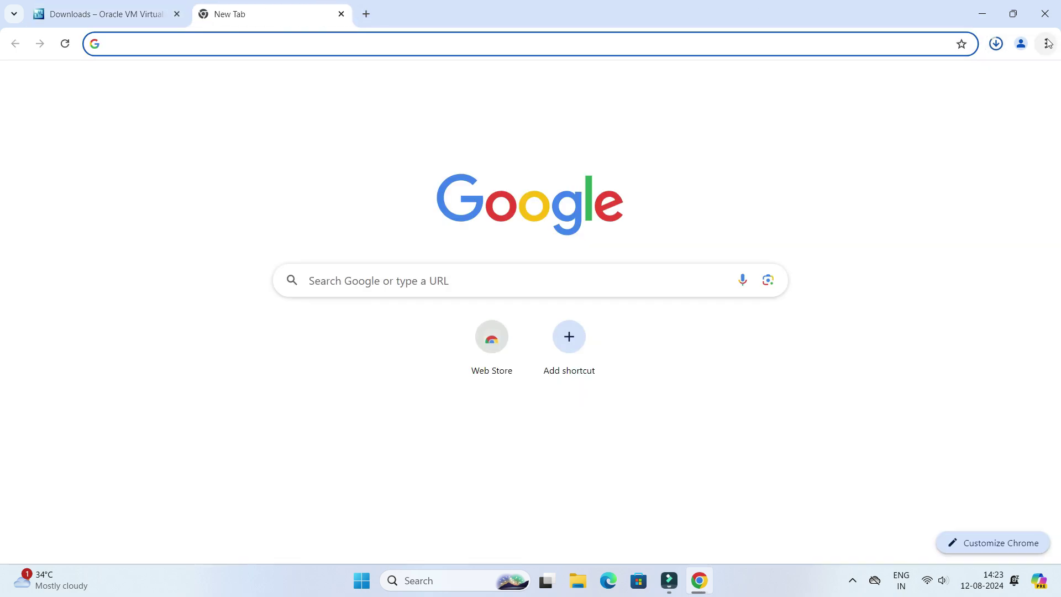
left_click(1046, 43)
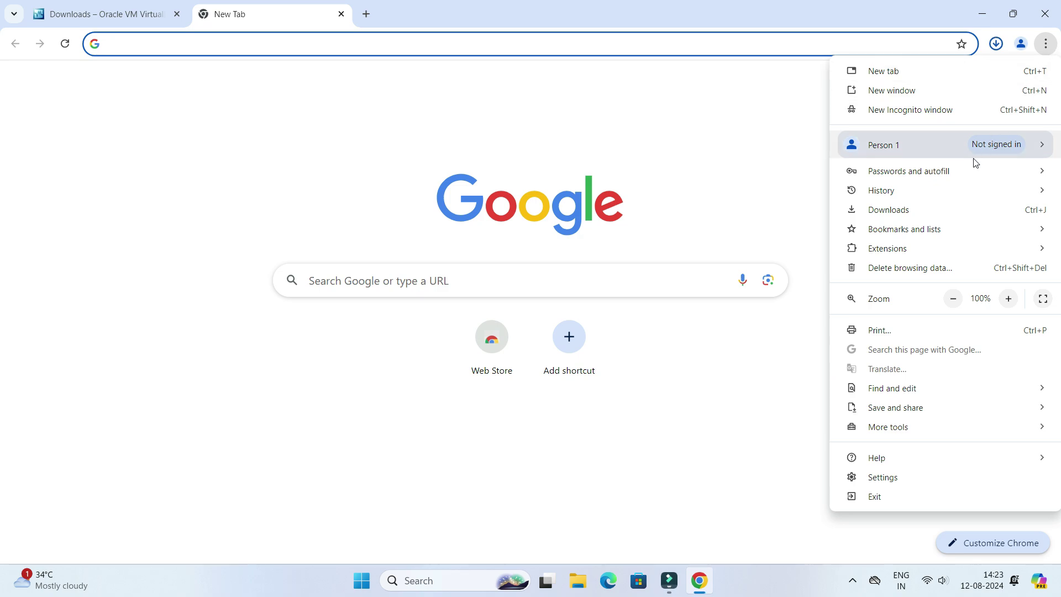
left_click(905, 211)
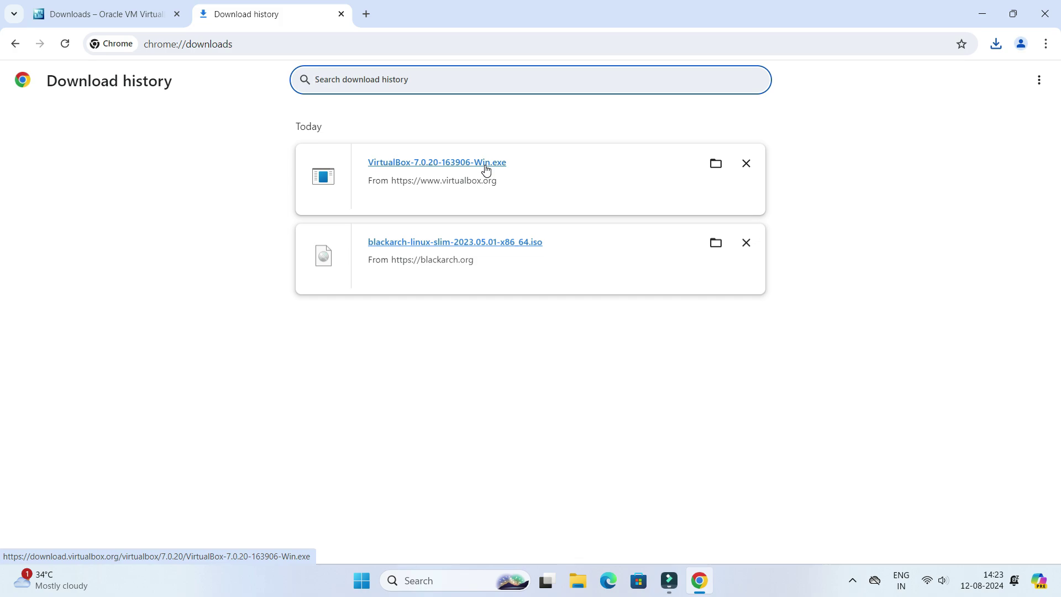
left_click(366, 14)
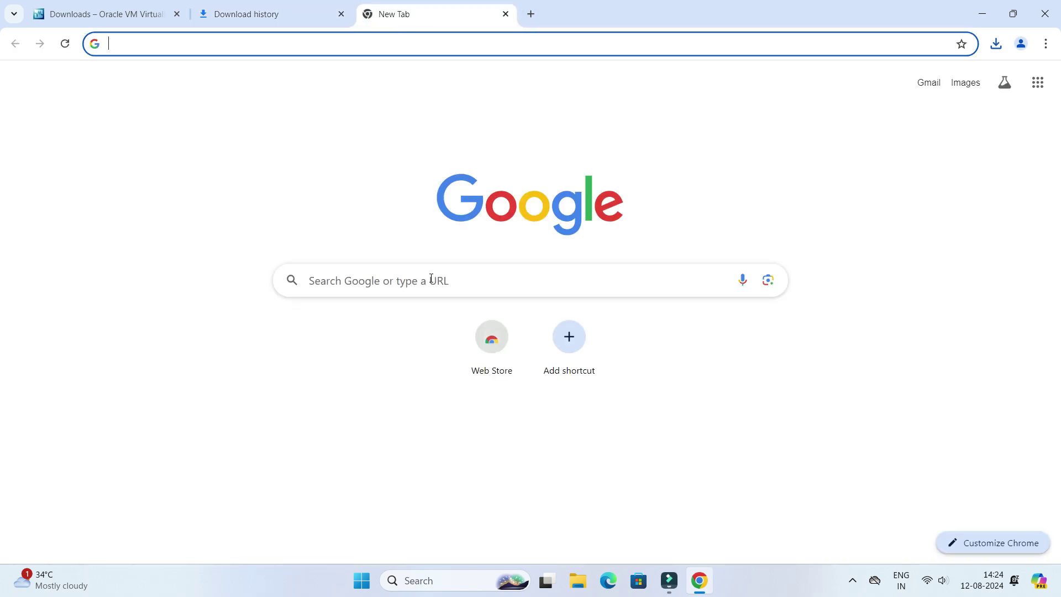
Search Google for 'blackarch linux' in the new tab
left_click(431, 278)
type("blacka")
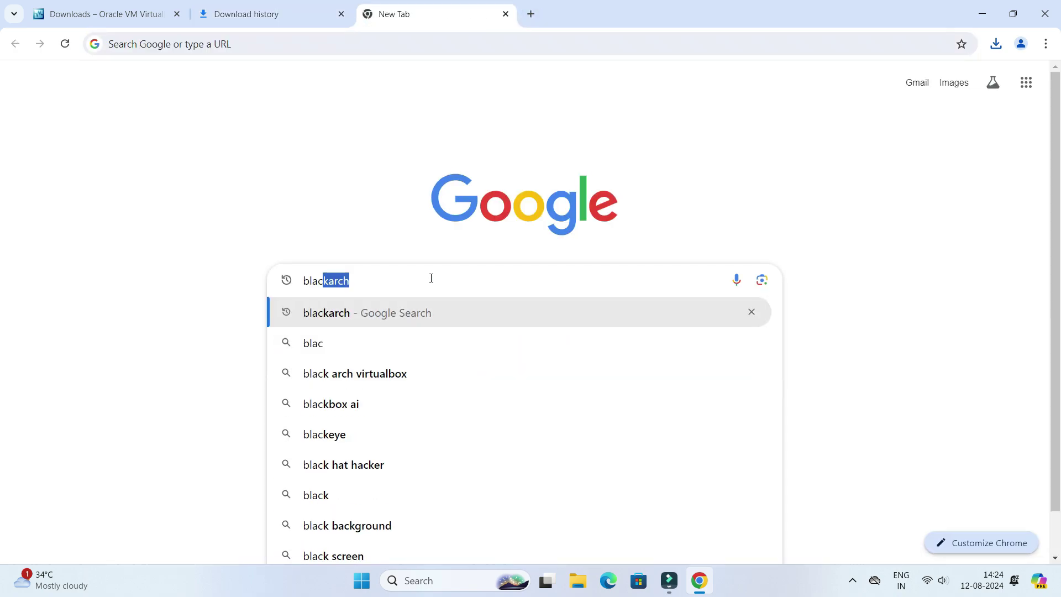
type("rch l")
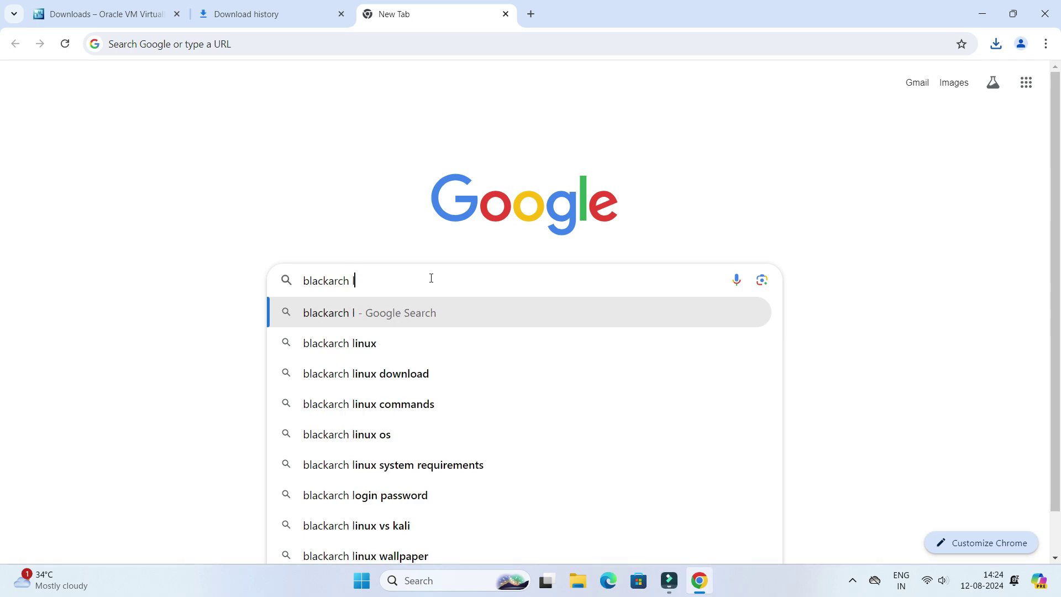
type("inux")
key("Return")
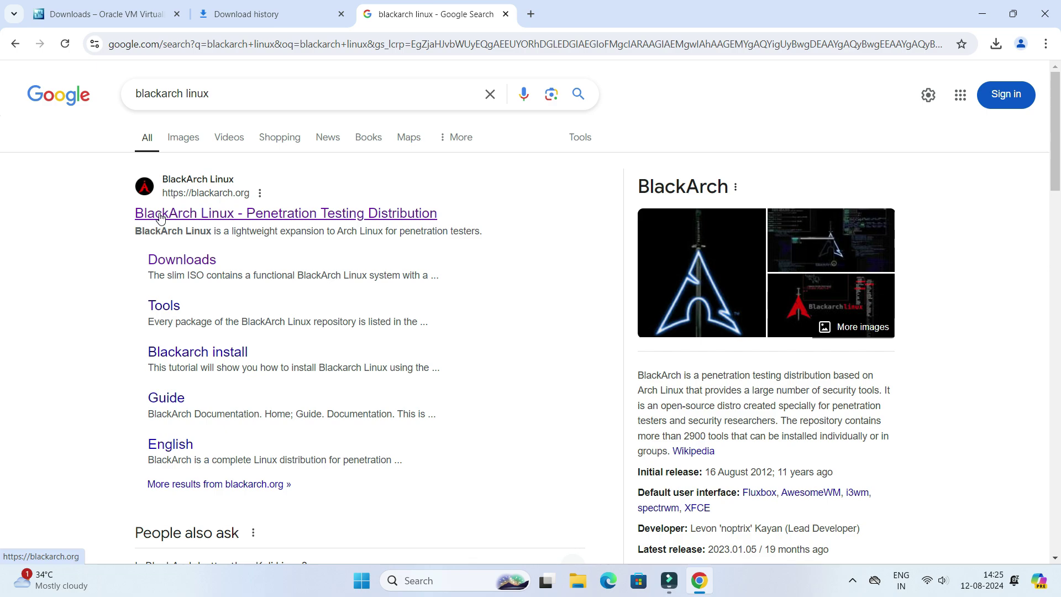
left_click(255, 215)
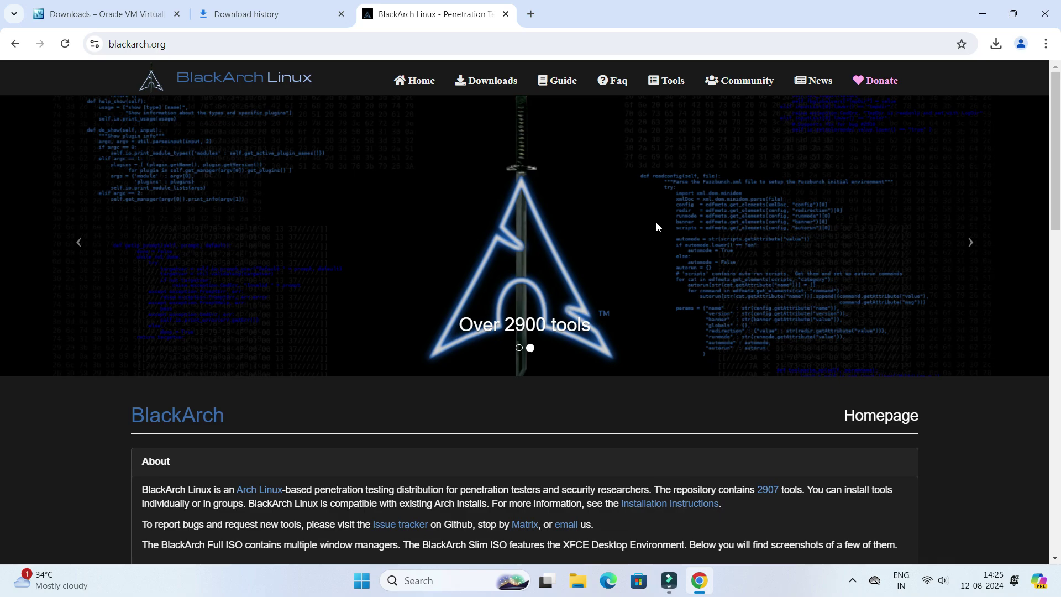
scroll(656, 227, "down", 3)
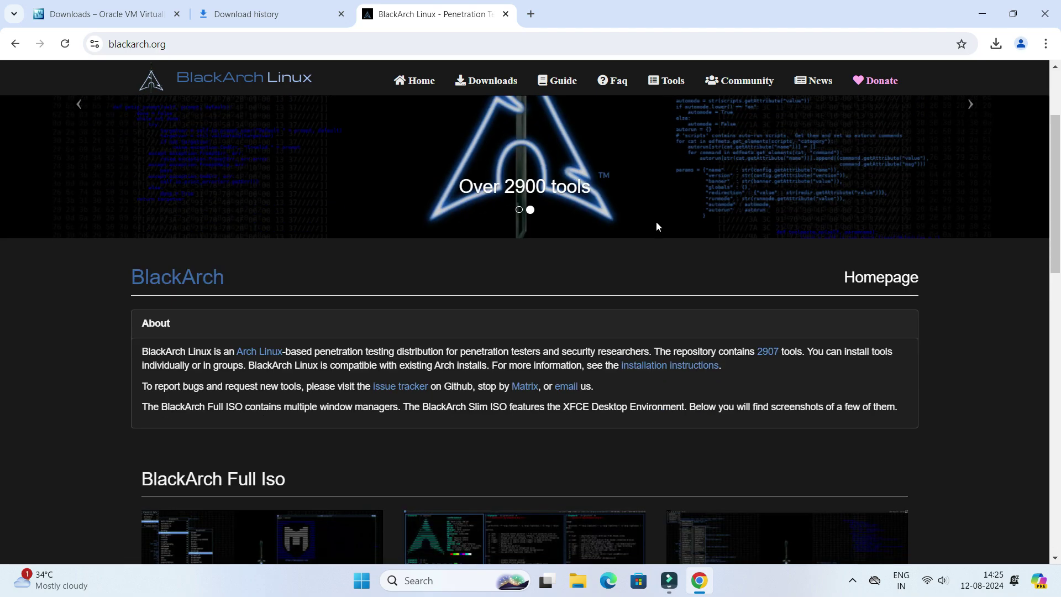
scroll(641, 233, "down", 3)
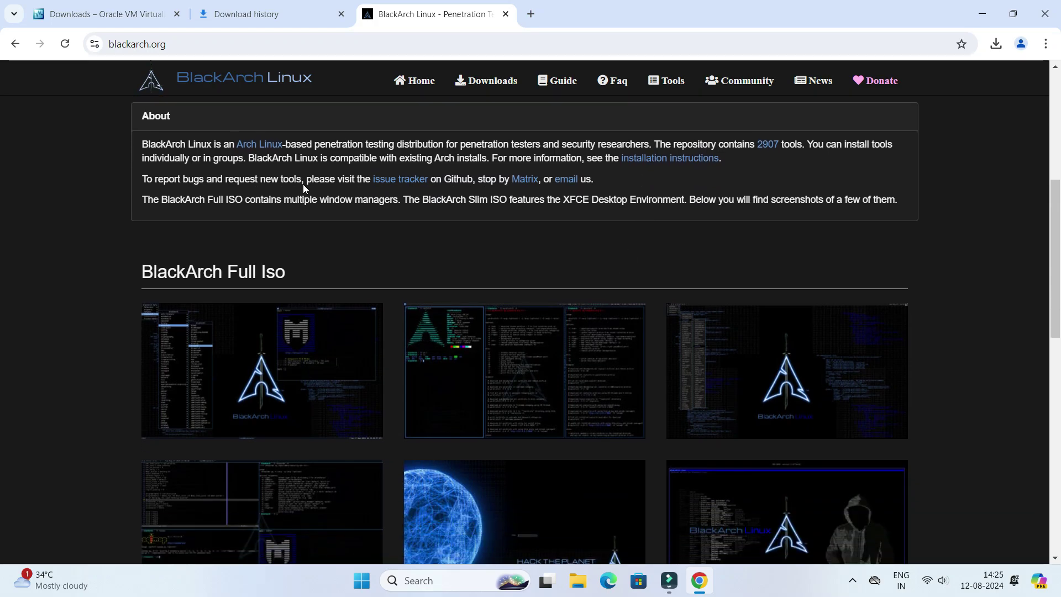
scroll(131, 179, "up", 3)
left_click_drag(156, 351, 374, 352)
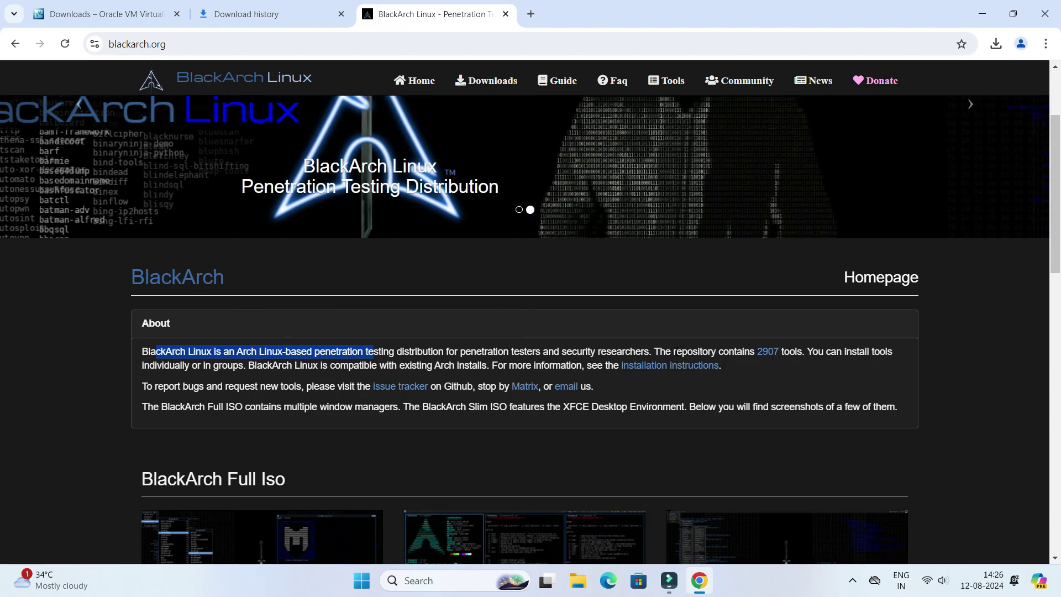
left_click_drag(716, 351, 782, 352)
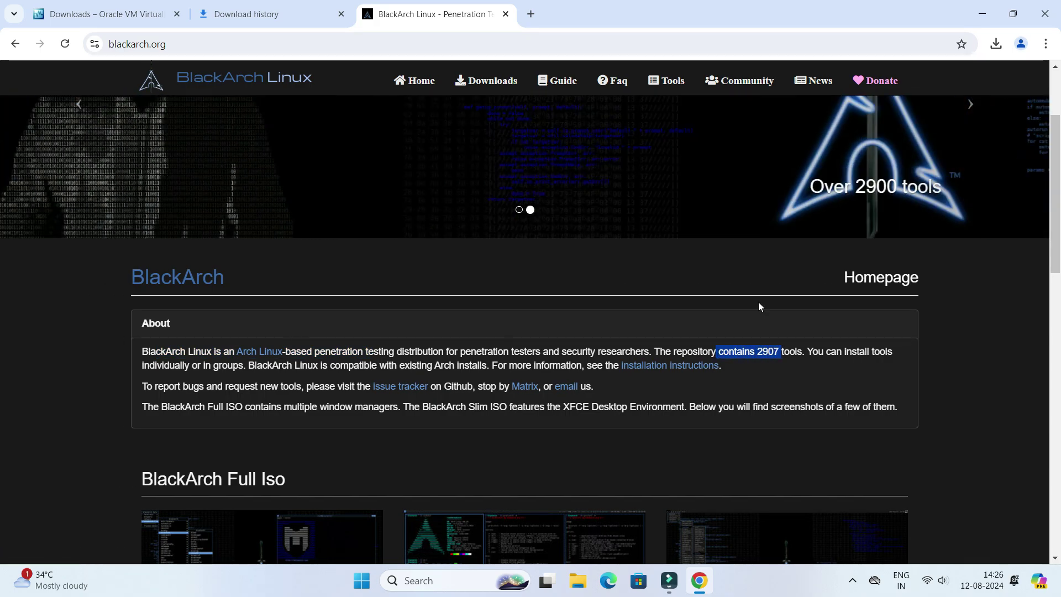
scroll(764, 343, "down", 2)
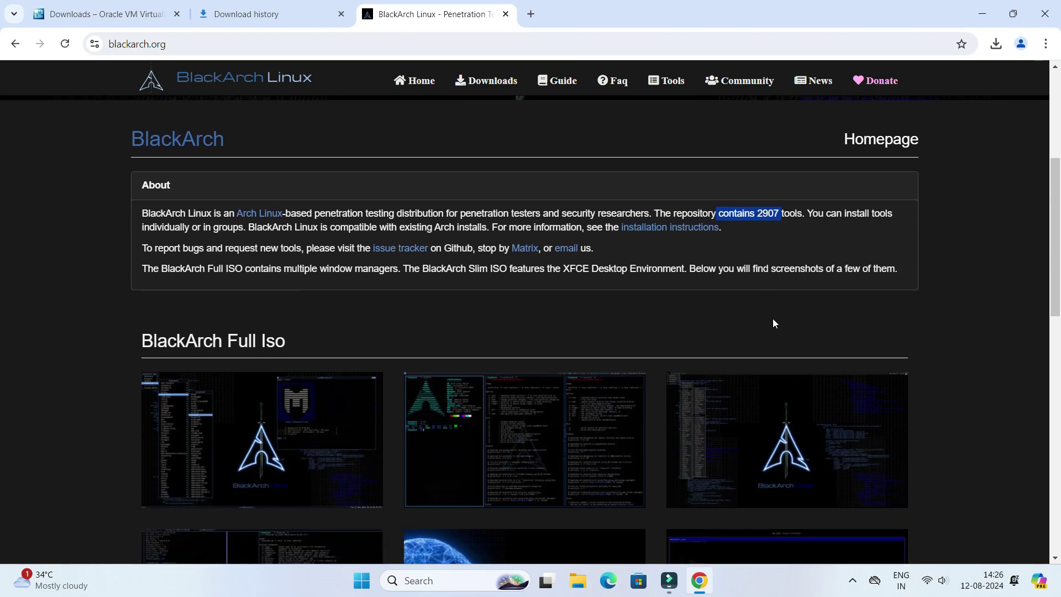
scroll(405, 317, "down", 2)
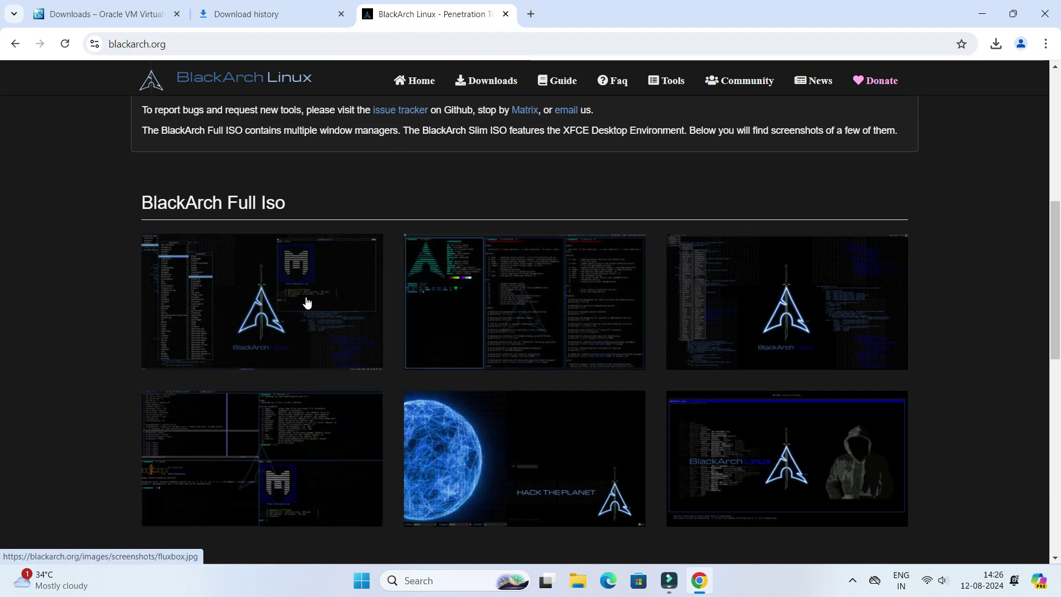
scroll(393, 292, "down", 2)
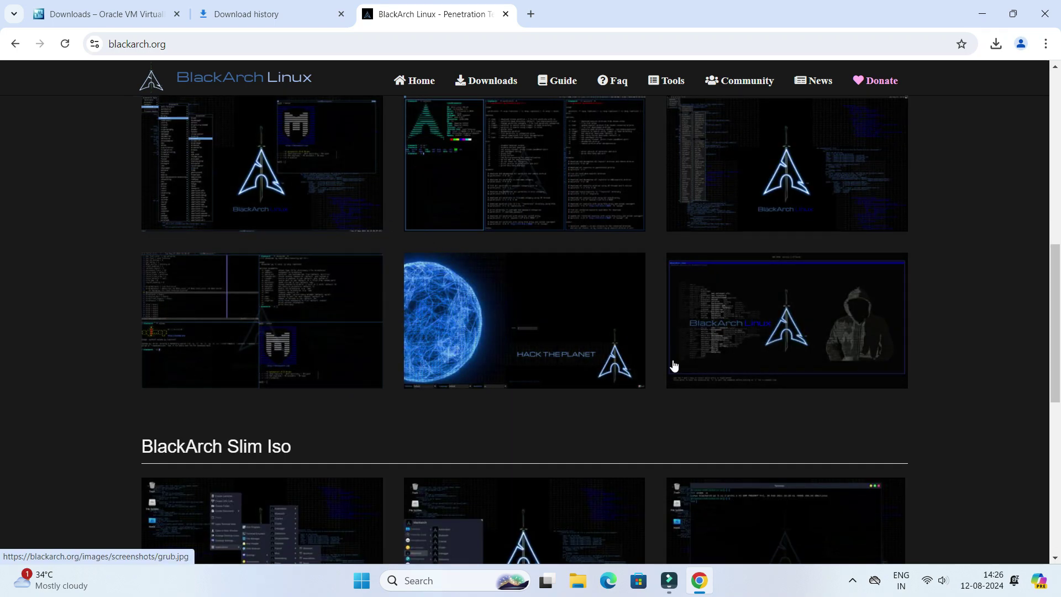
scroll(635, 319, "down", 1)
scroll(512, 329, "down", 8)
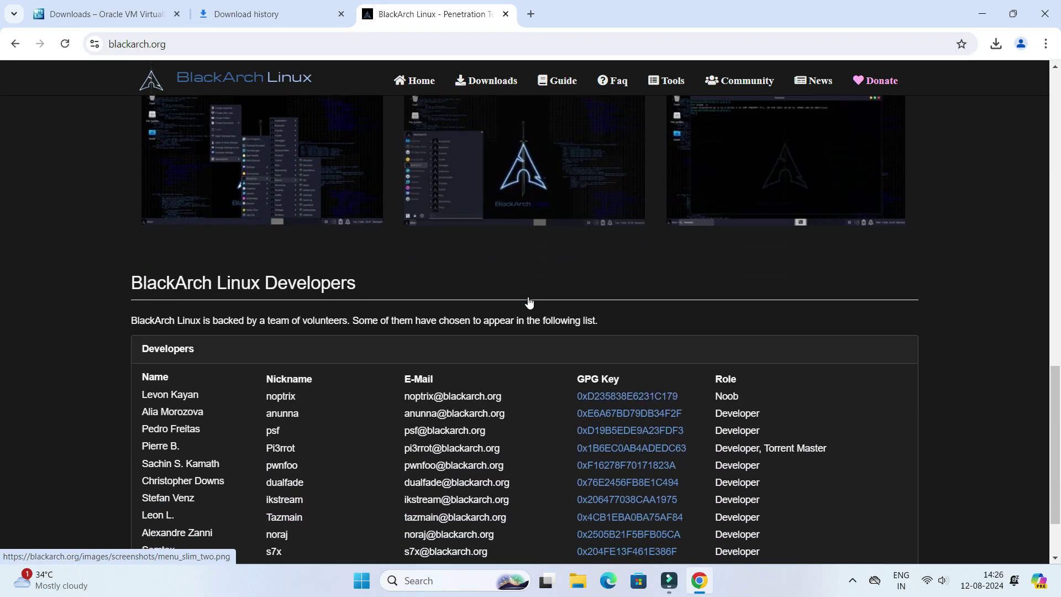
scroll(511, 324, "up", 20)
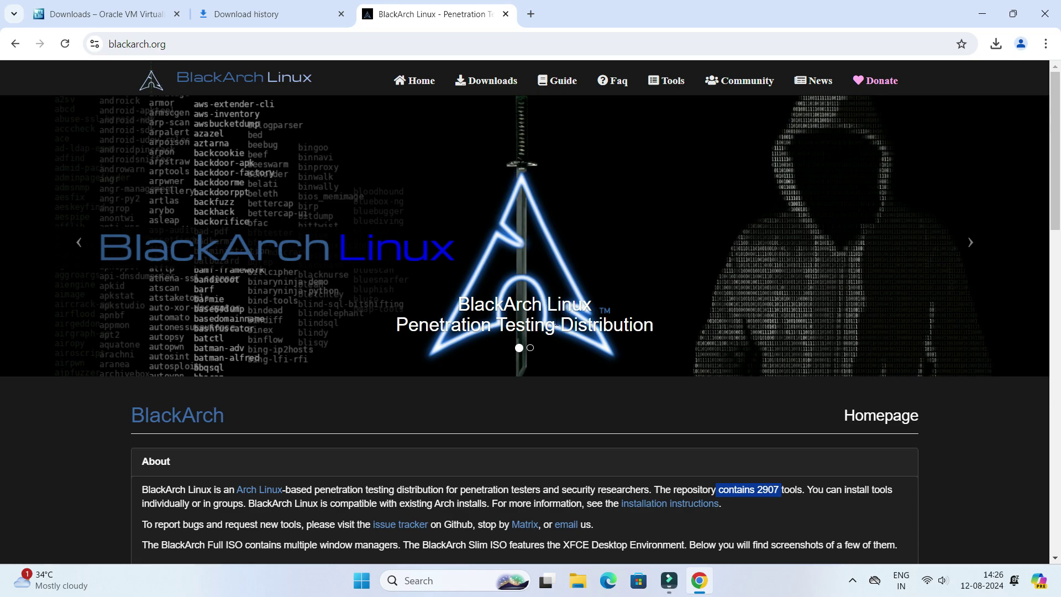
Open blackarch.org's Downloads page and scroll through the full, slim and netinstall descriptions
left_click(482, 81)
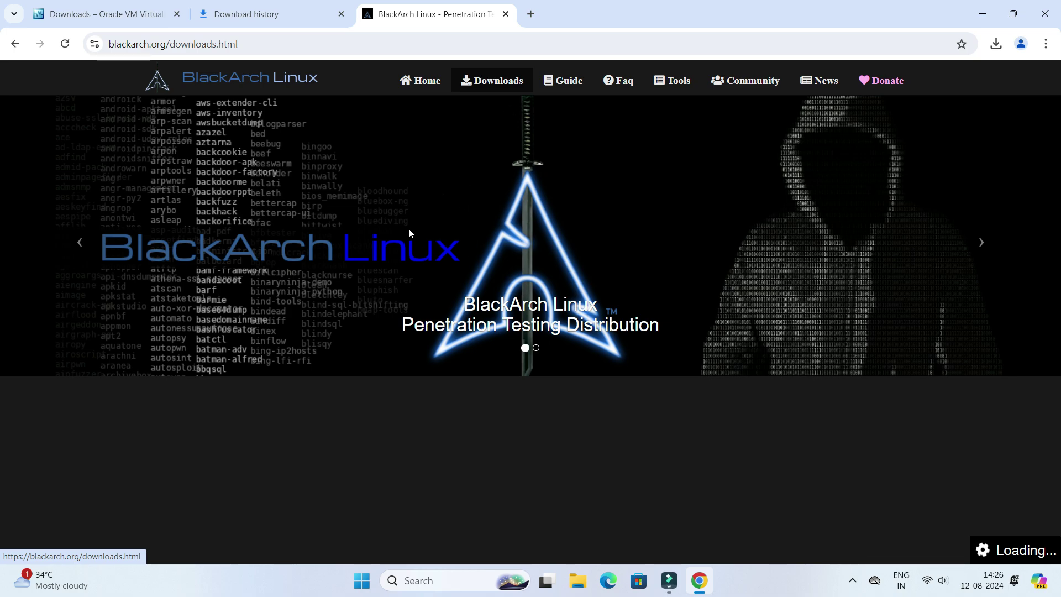
scroll(469, 208, "down", 2)
scroll(469, 210, "down", 3)
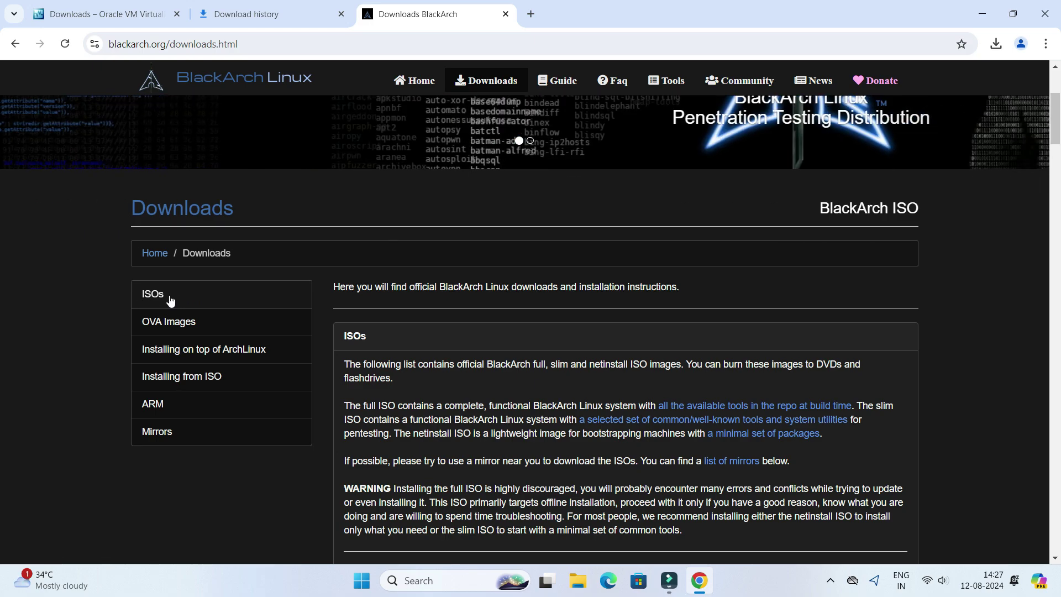
Jump to the ISOs section and highlight the table header and Full ISO row
left_click(150, 295)
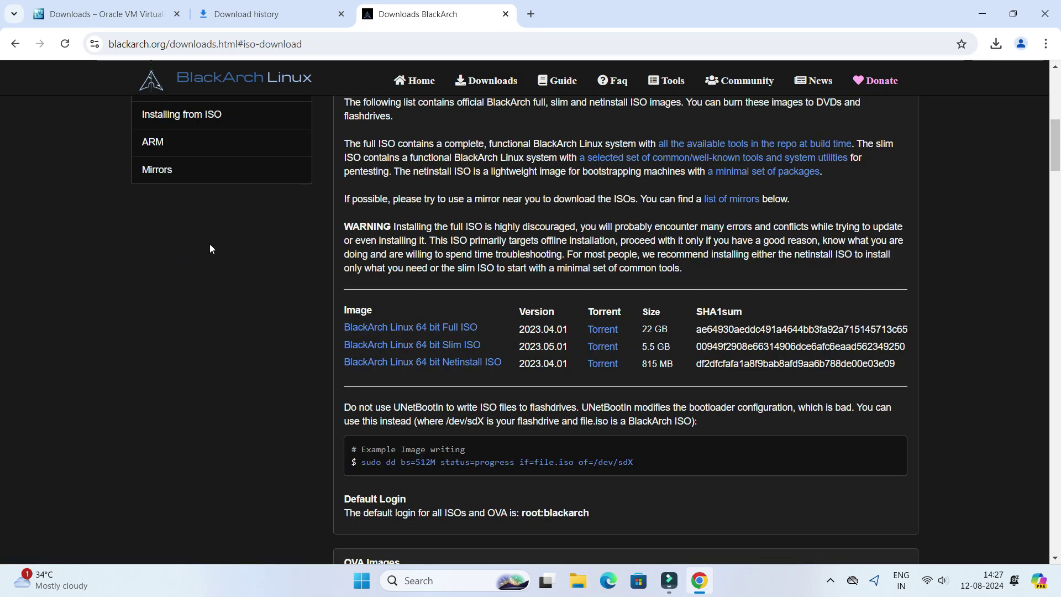
scroll(216, 260, "up", 3)
scroll(222, 272, "up", 1)
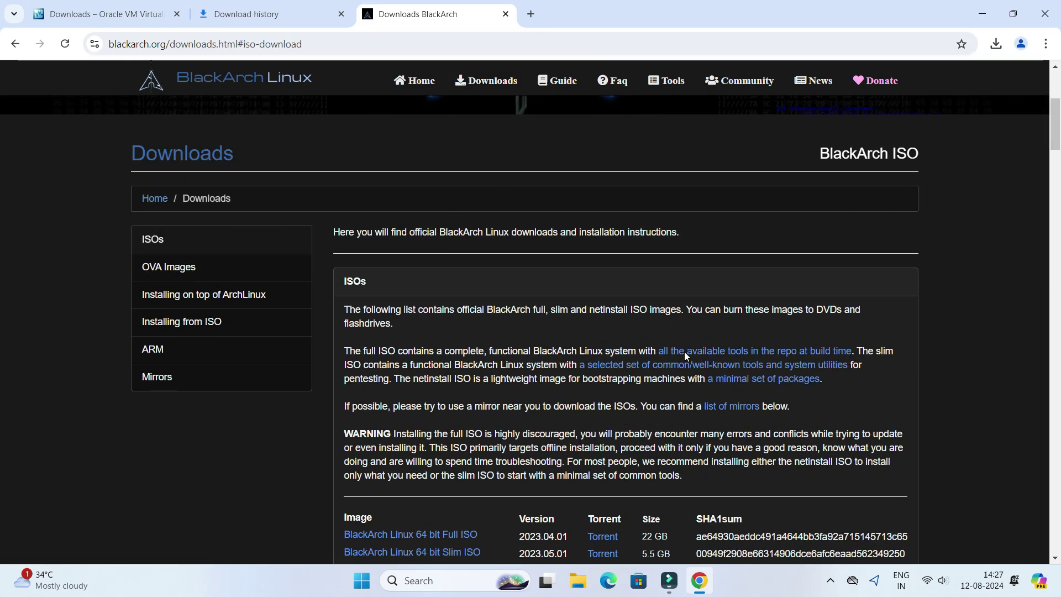
scroll(652, 340, "up", 1)
scroll(534, 326, "down", 1)
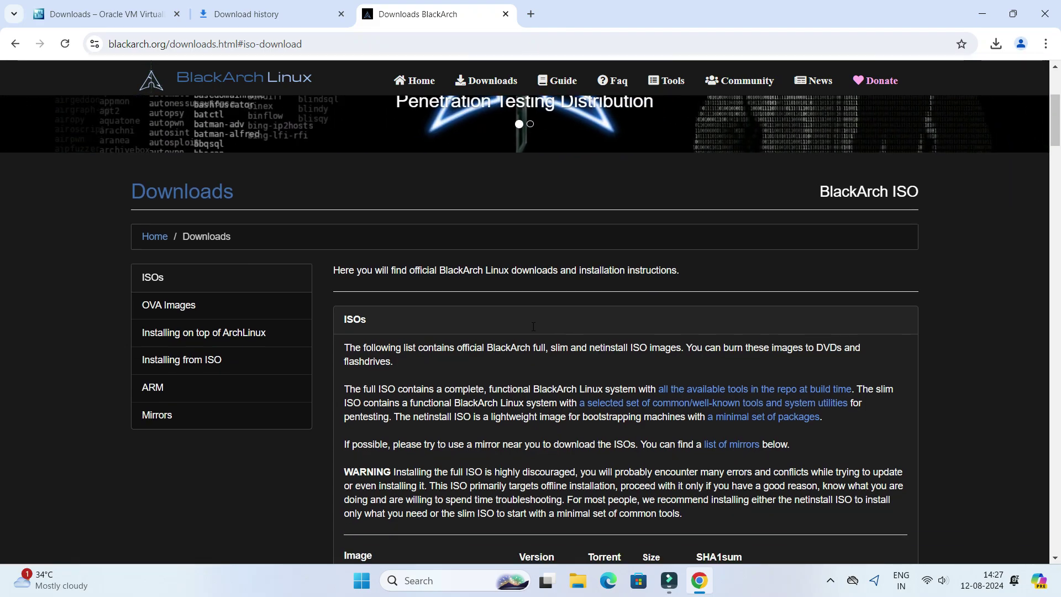
scroll(533, 326, "down", 3)
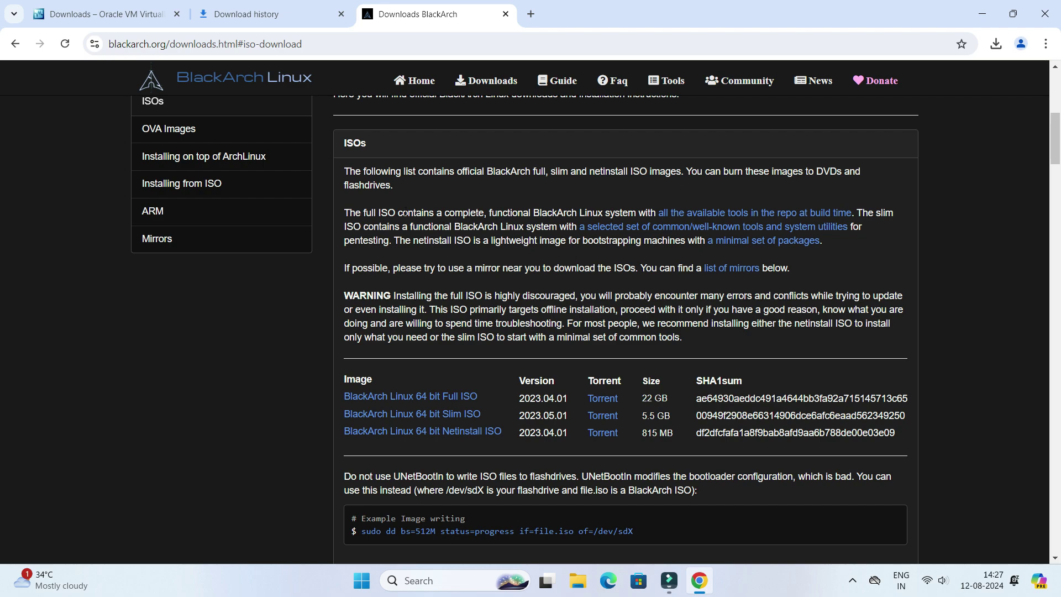
left_click_drag(362, 211, 432, 214)
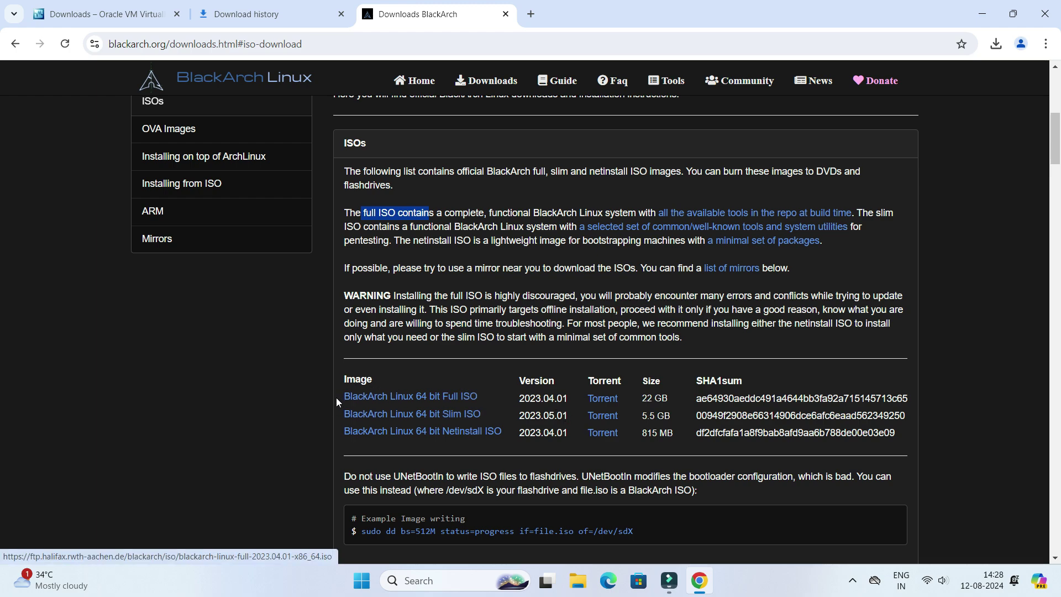
left_click(347, 380)
left_click_drag(354, 382, 660, 403)
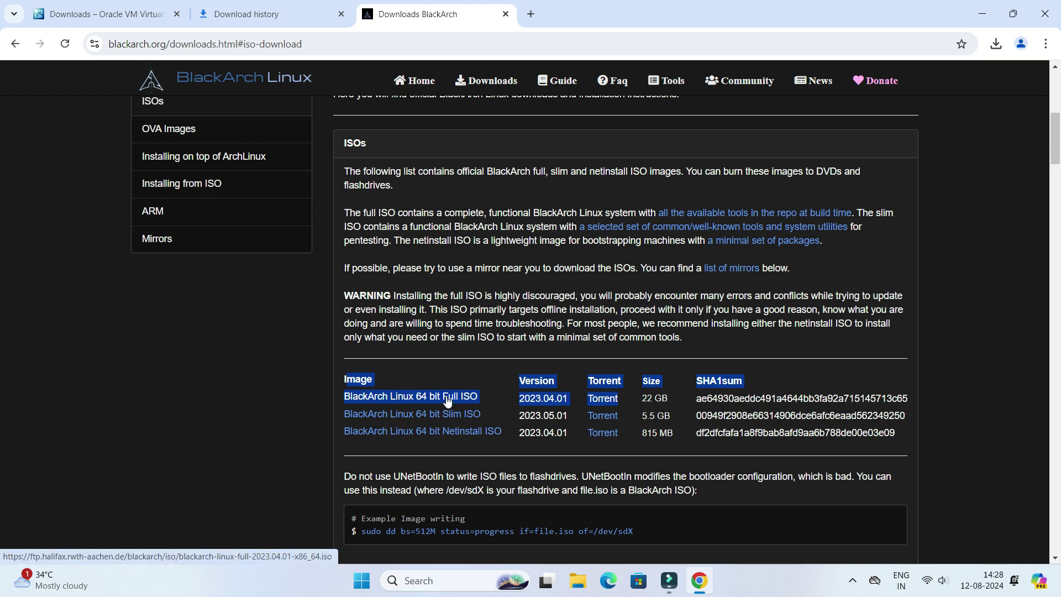
left_click_drag(669, 397, 403, 397)
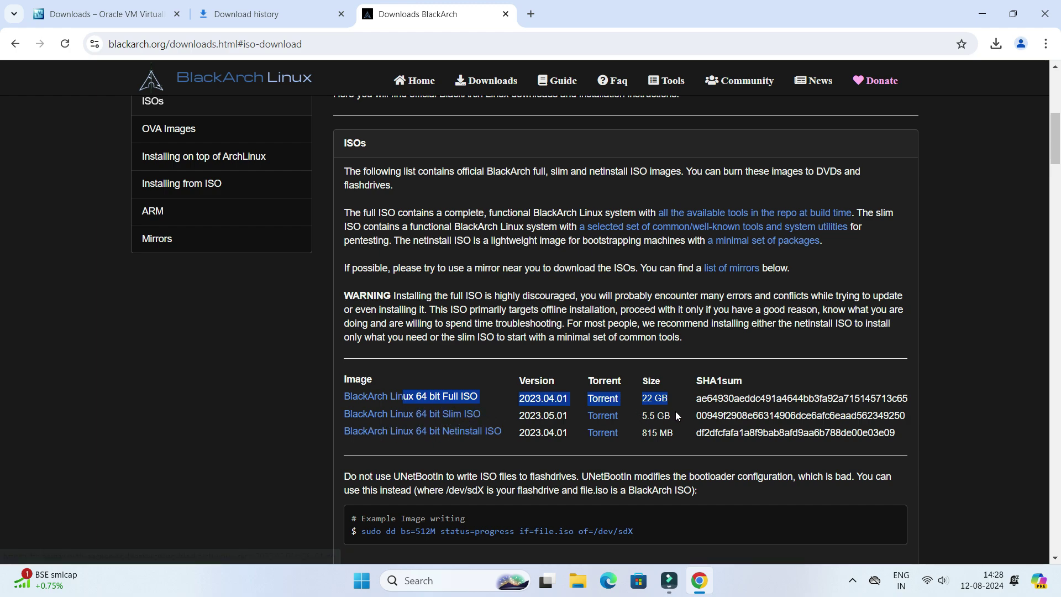
left_click_drag(679, 411, 487, 414)
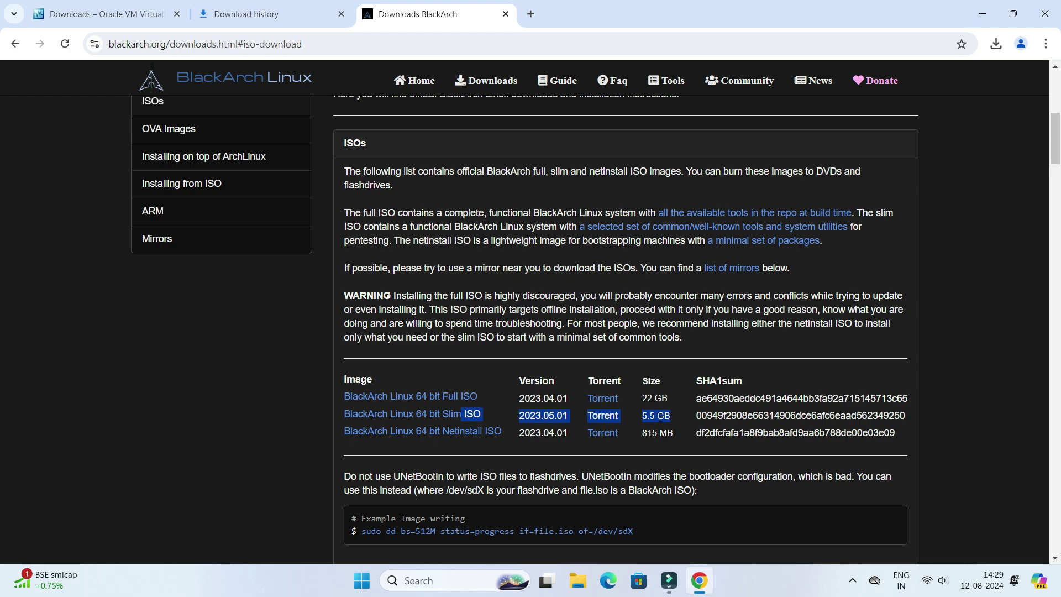
mouse_move(659, 418)
left_mouse_down()
mouse_move(646, 416)
mouse_move(667, 414)
left_mouse_up()
left_click_drag(671, 399, 625, 399)
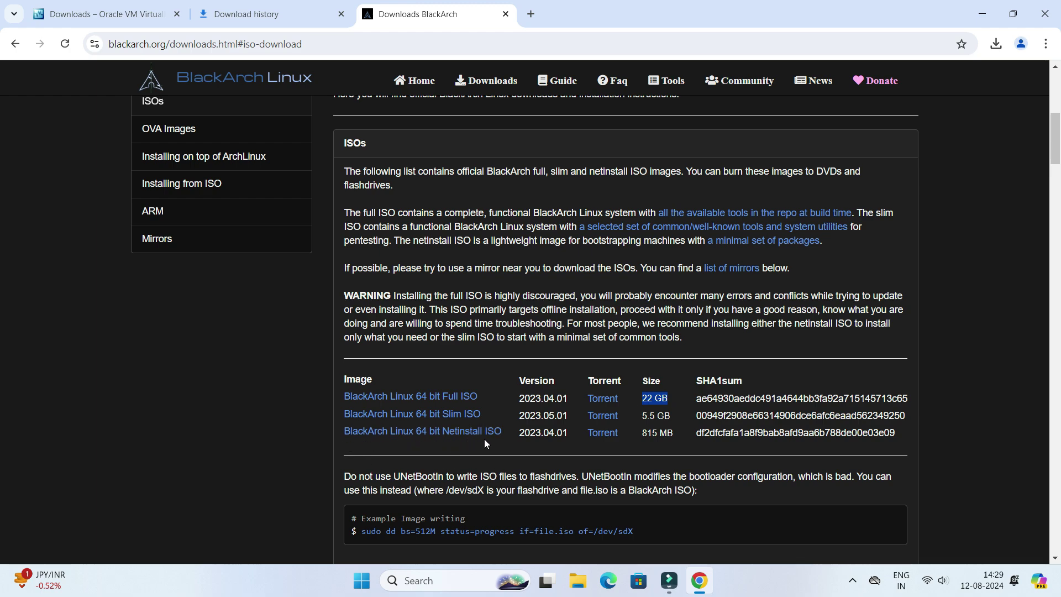
left_click_drag(679, 433, 627, 434)
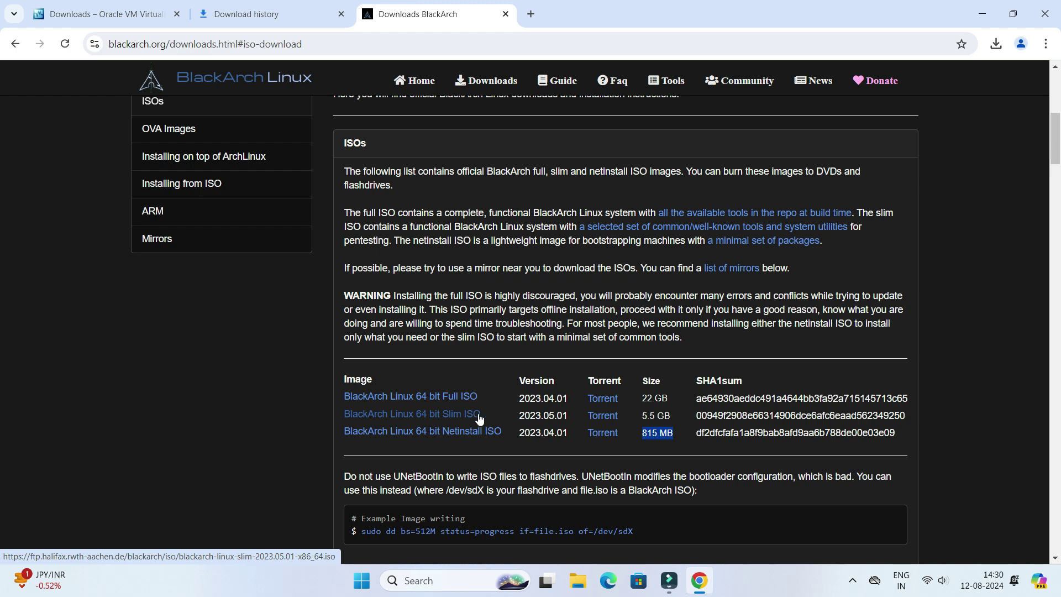
left_click_drag(682, 414, 536, 410)
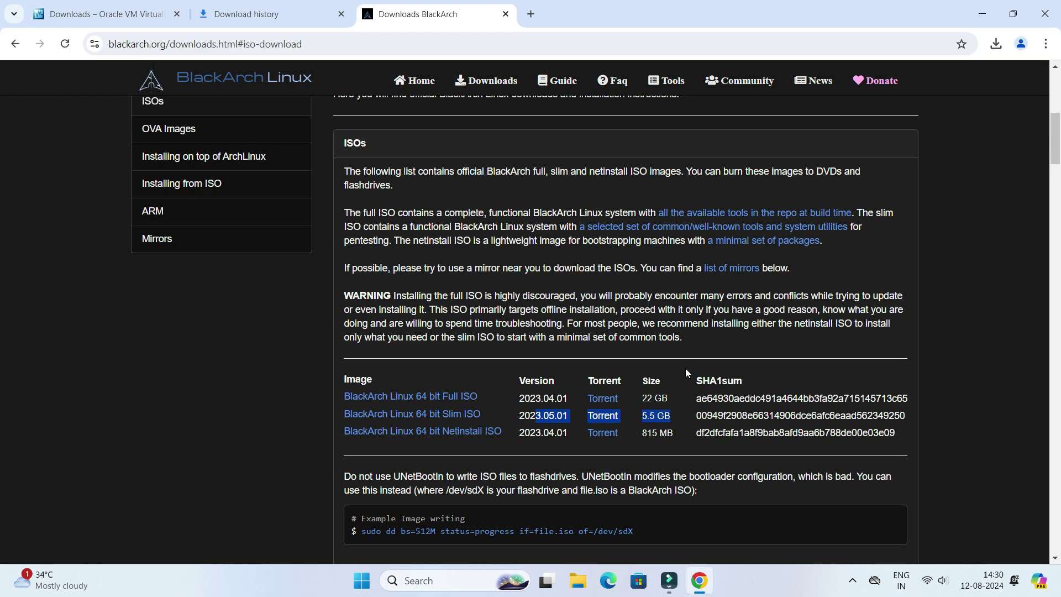
scroll(686, 369, "down", 5)
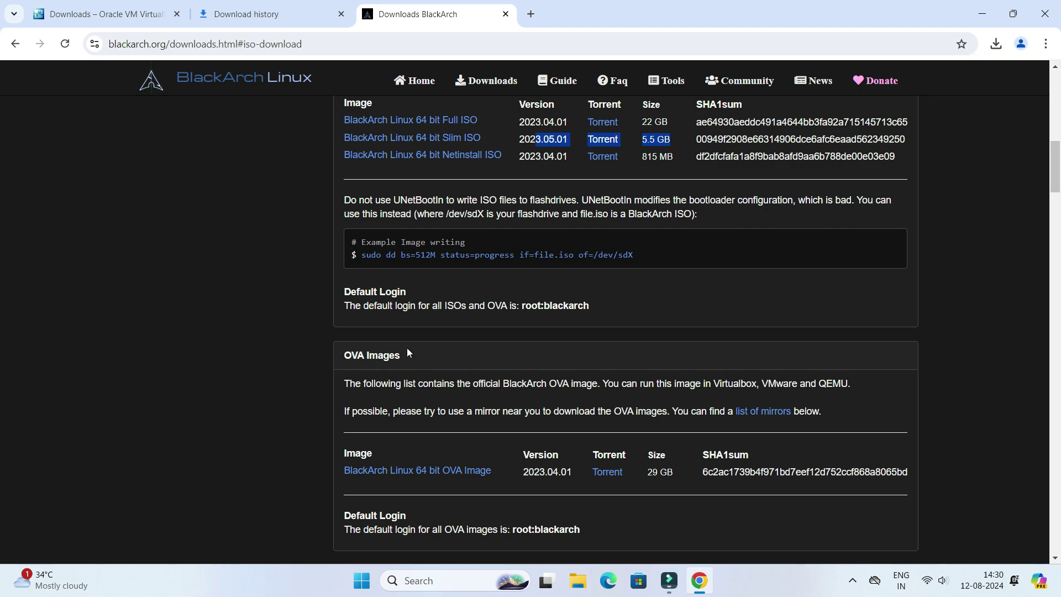
left_click_drag(421, 355, 329, 358)
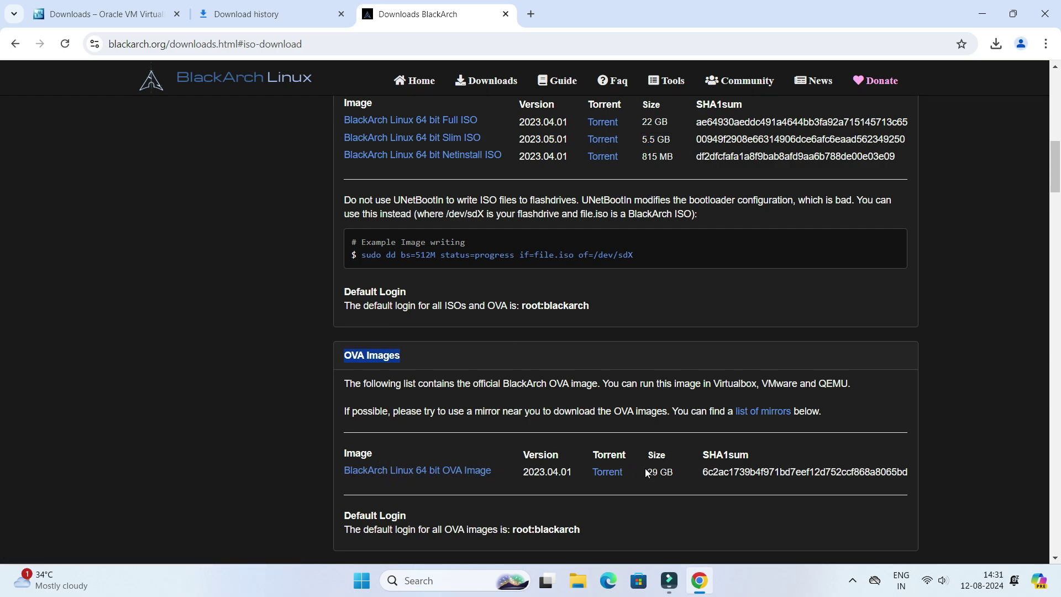
left_click_drag(674, 470, 638, 474)
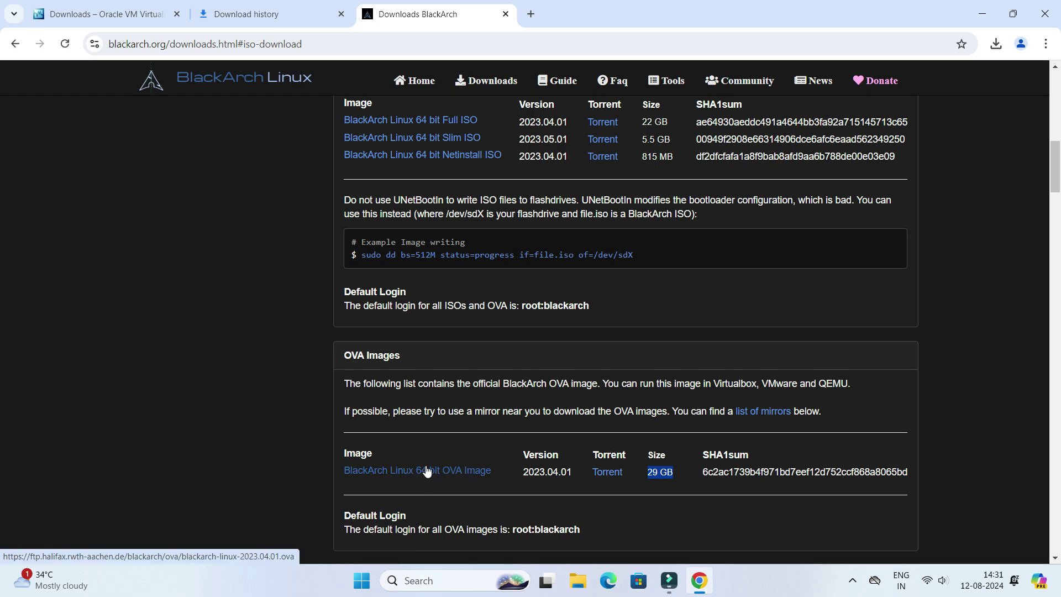
scroll(439, 447, "down", 8)
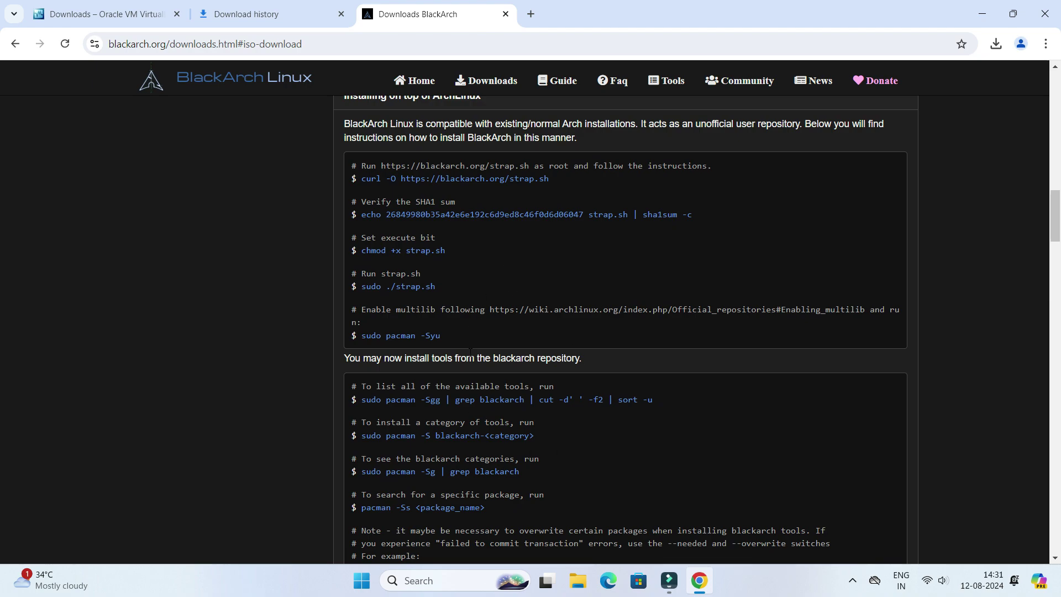
scroll(495, 214, "down", 5)
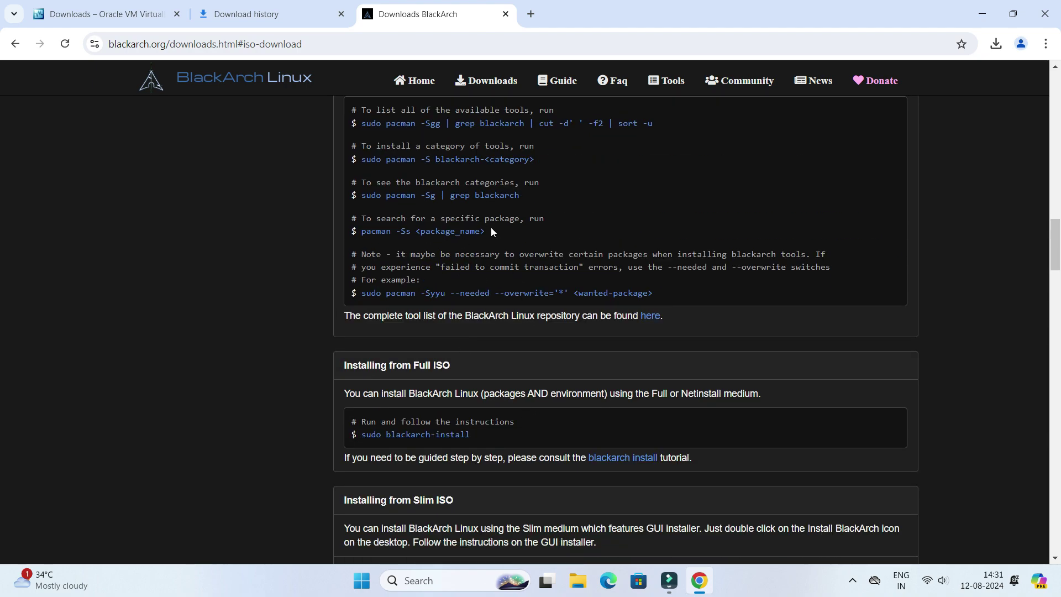
scroll(491, 231, "down", 6)
scroll(522, 308, "down", 7)
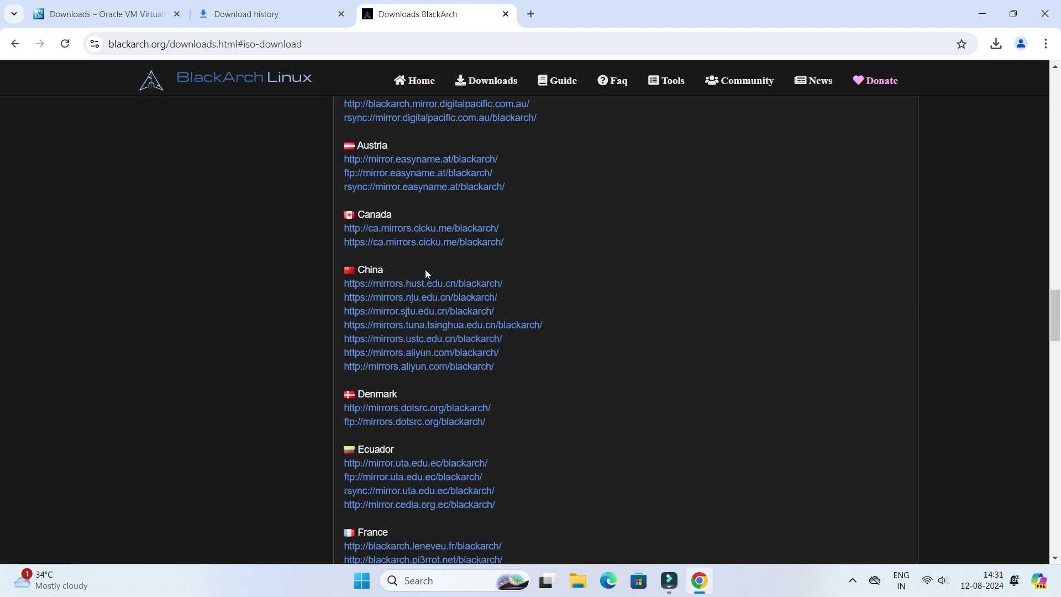
scroll(426, 270, "up", 7)
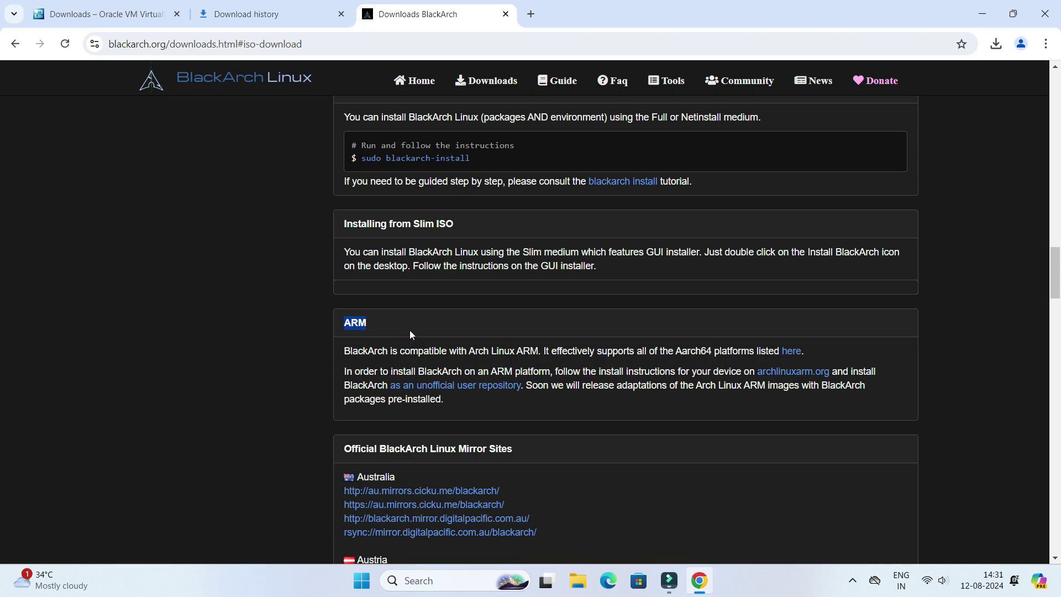
scroll(420, 328, "up", 20)
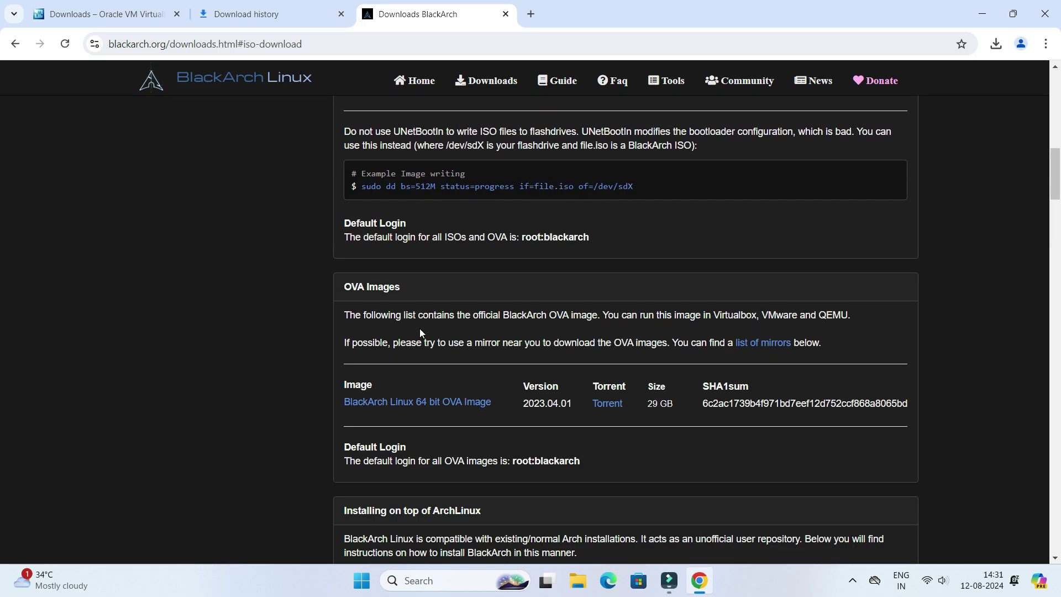
scroll(419, 328, "up", 10)
scroll(419, 330, "down", 5)
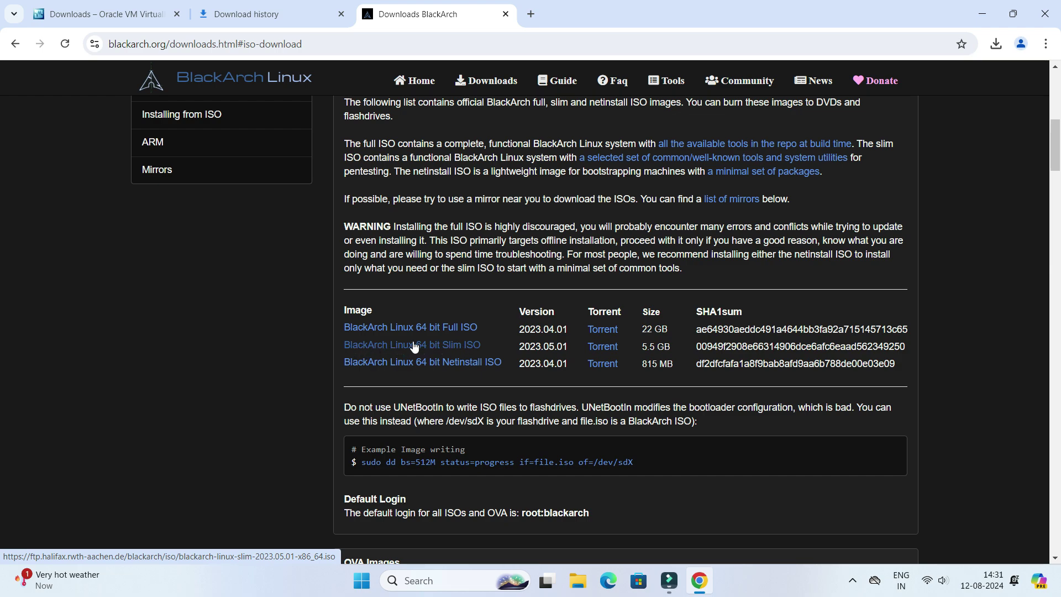
Download the 64-bit Slim ISO and open Chrome's full download history
left_click(374, 346)
left_click(472, 344)
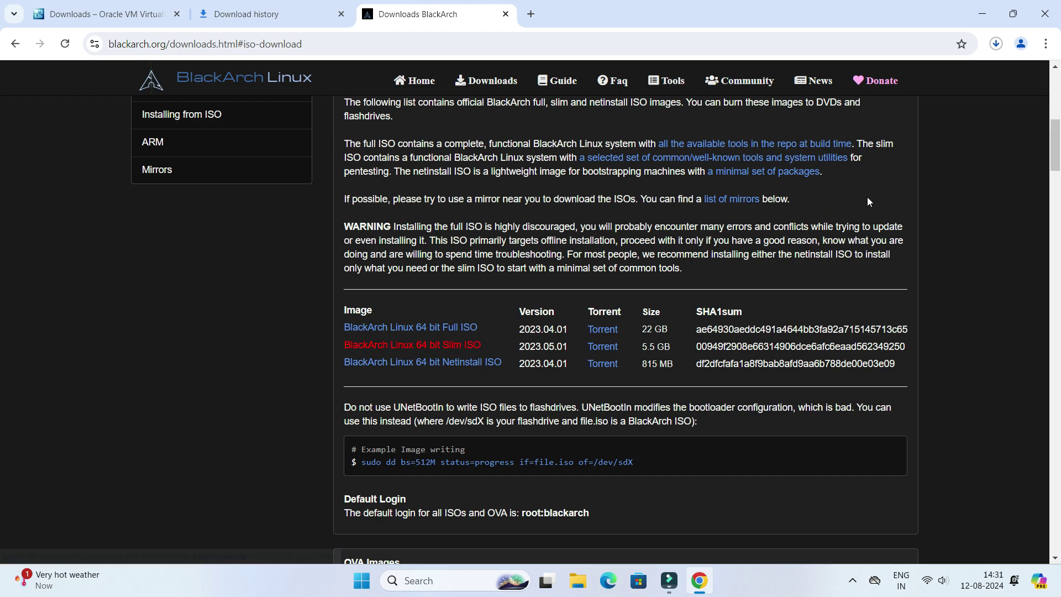
left_click(997, 46)
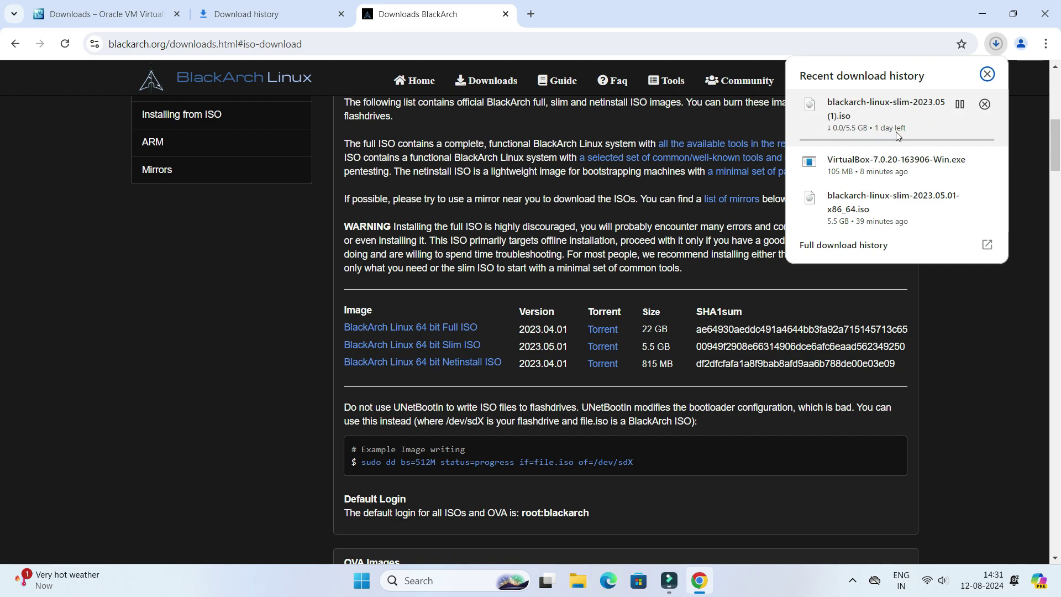
left_click(319, 8)
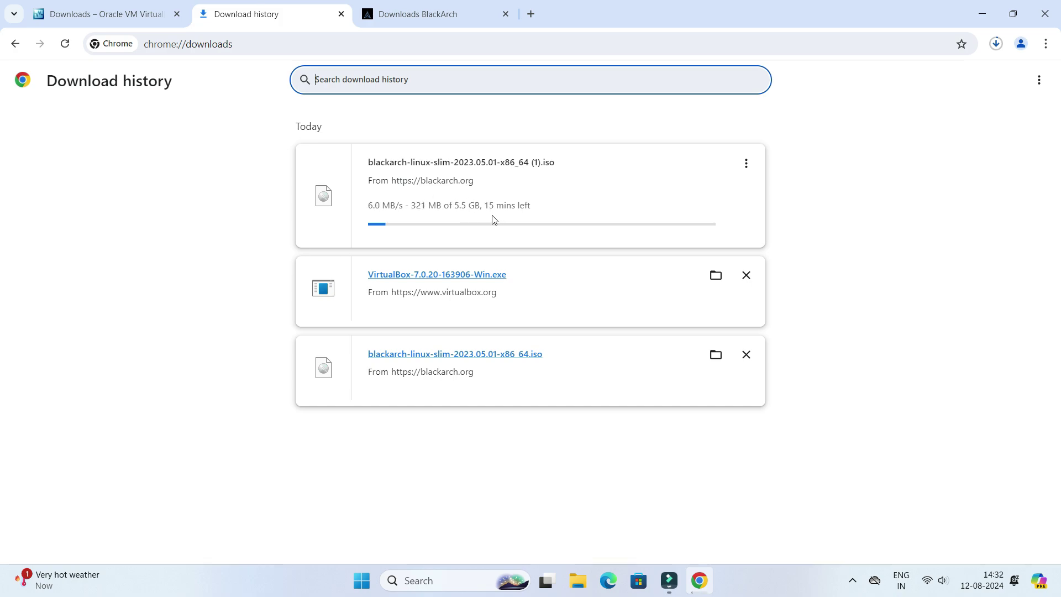
Cancel the duplicate (1) ISO download and remove it from the history
left_click(743, 163)
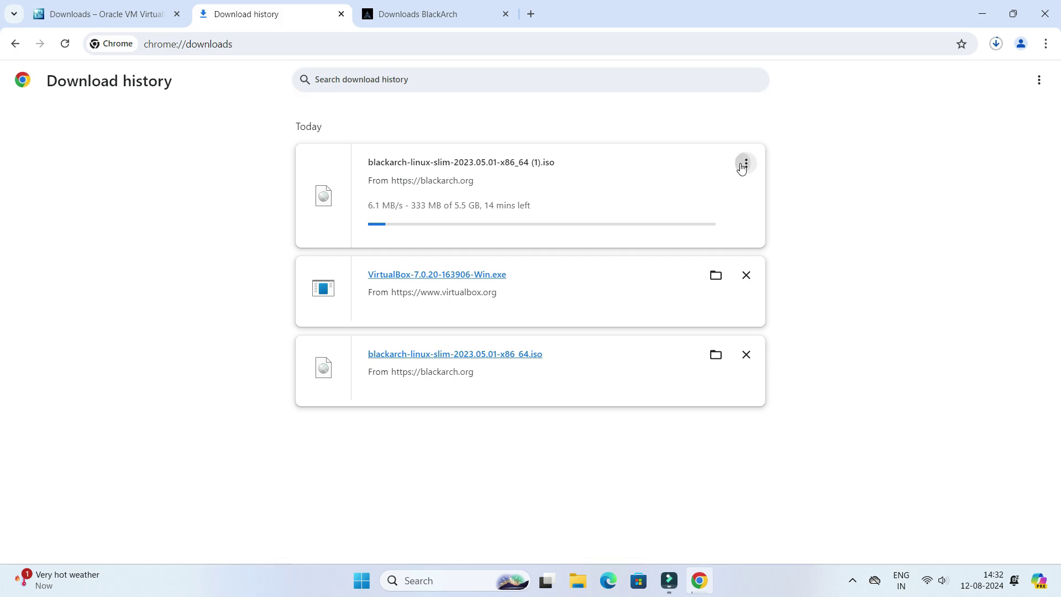
left_click(706, 192)
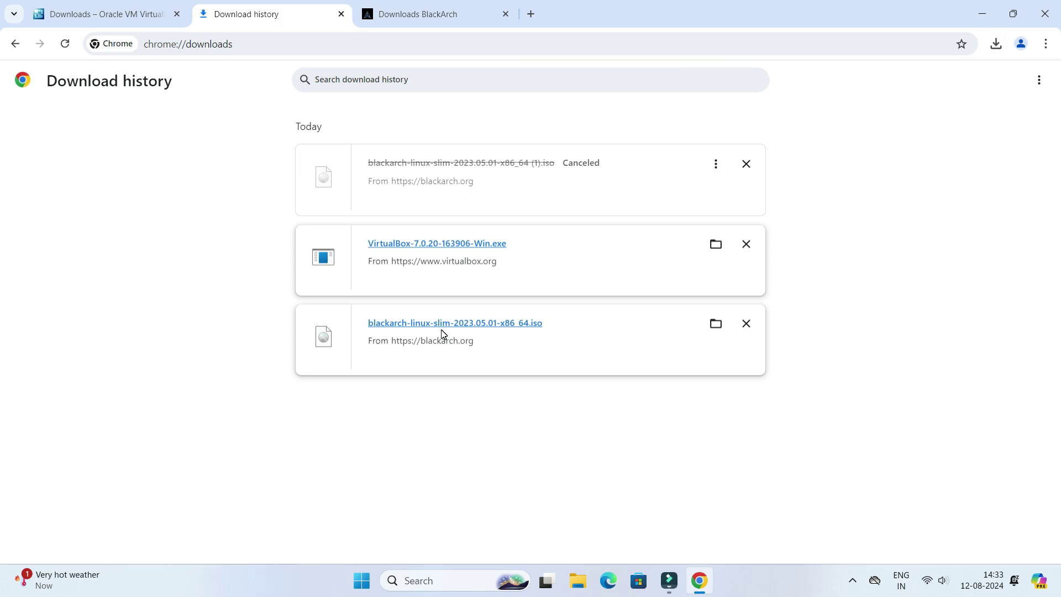
left_click(747, 164)
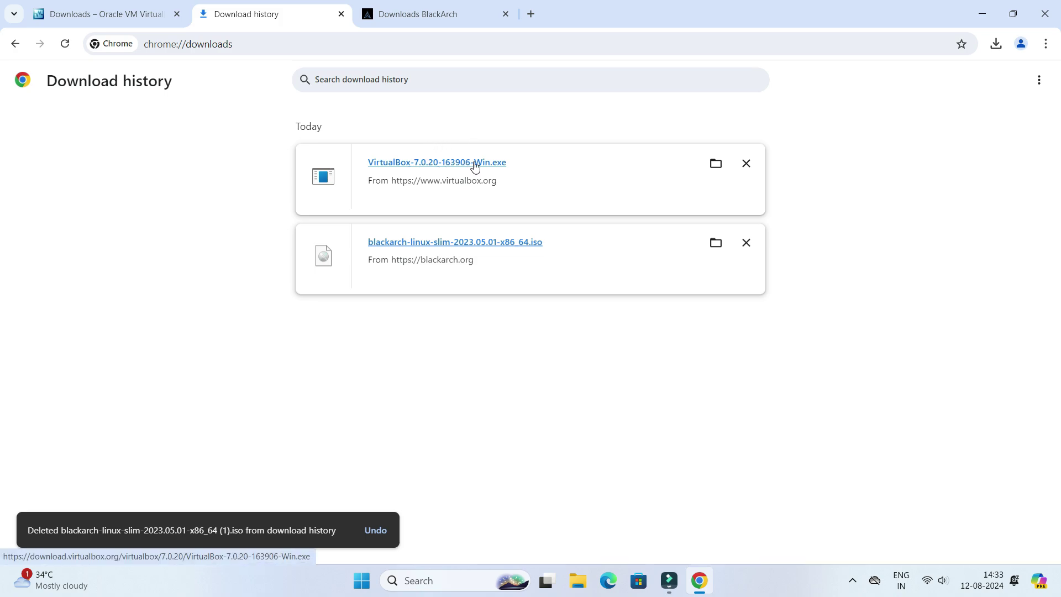
Show the VirtualBox installer in File Explorer and select the Downloads folder
left_click(715, 164)
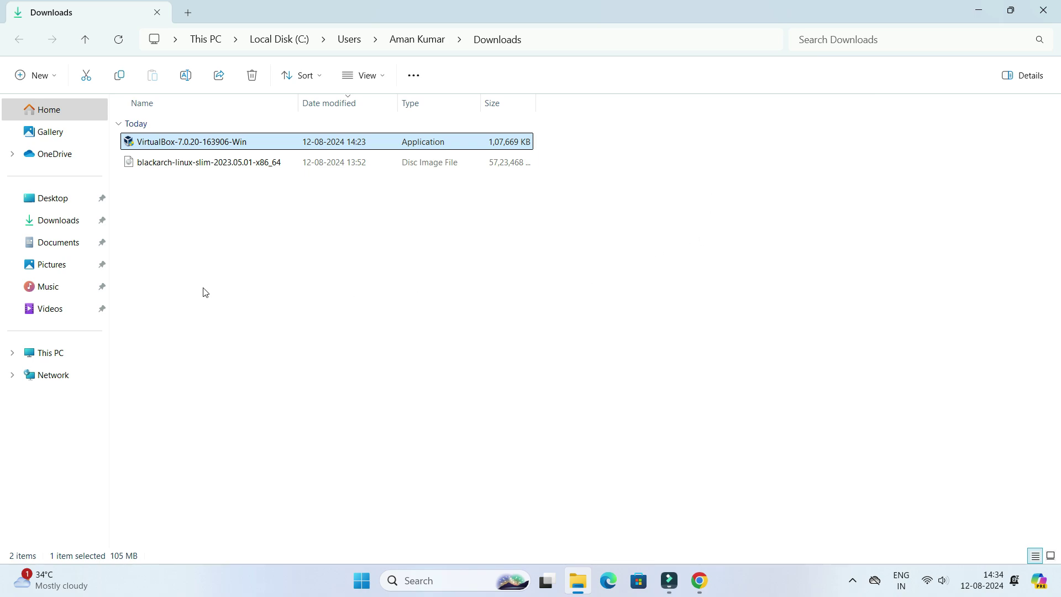
left_click(53, 226)
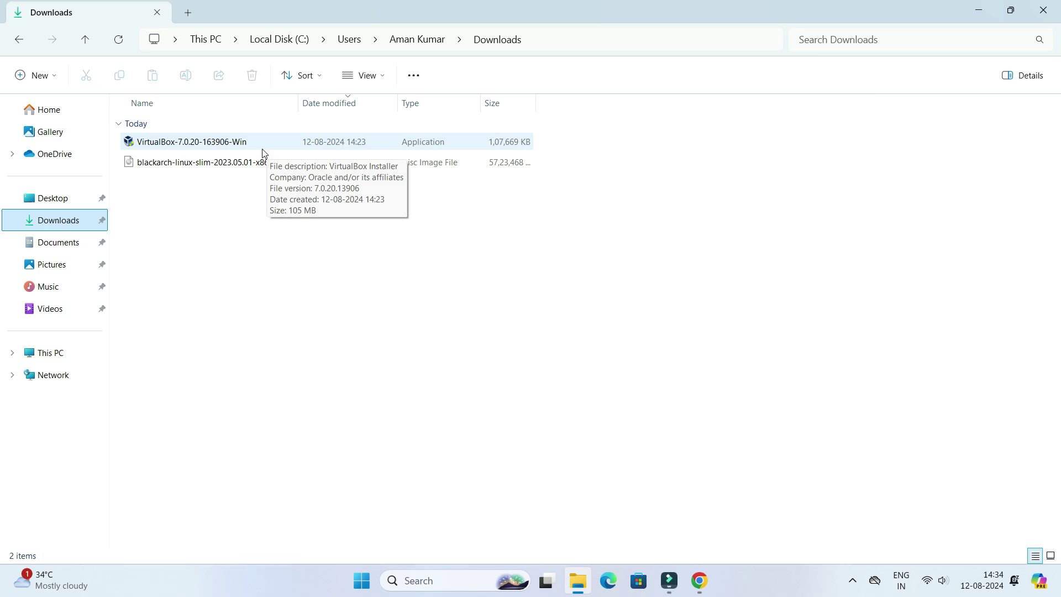
Run VirtualBox-7.0.20 setup with default features and shortcuts, accepting the network and Python warnings
double_click(170, 145)
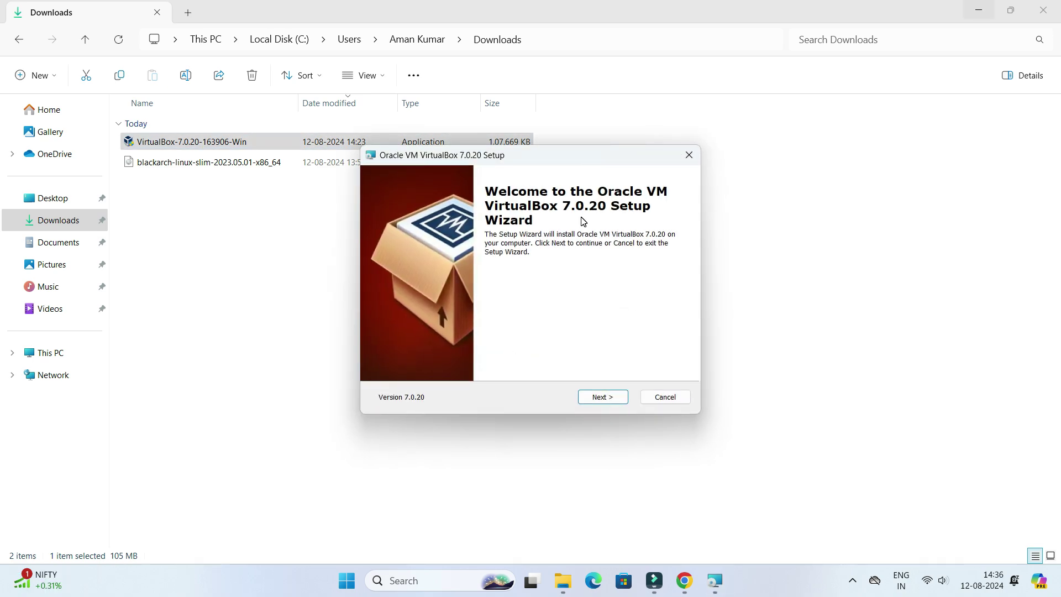
left_click(604, 399)
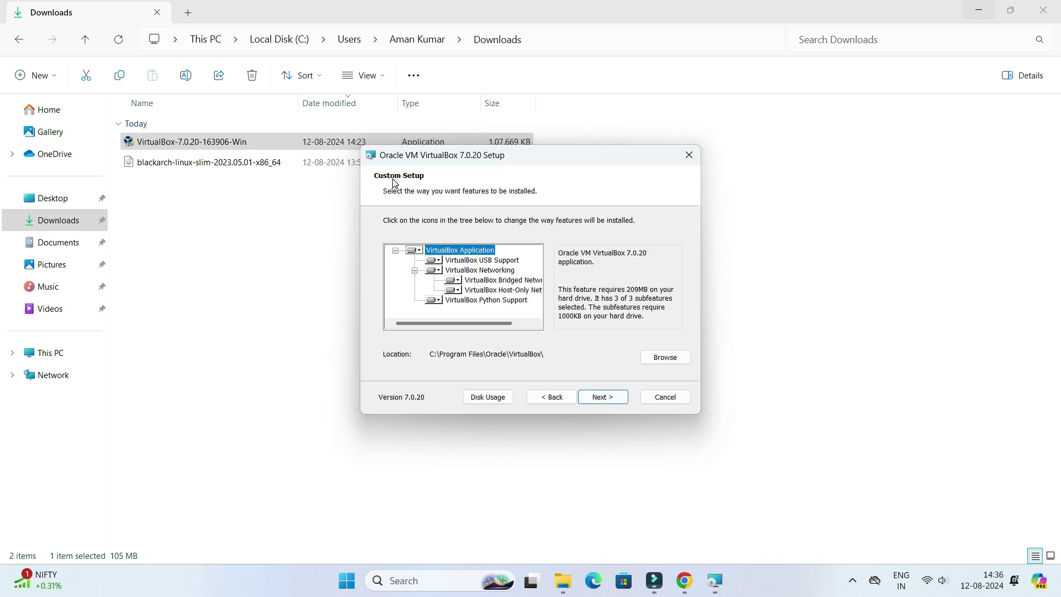
left_click(602, 397)
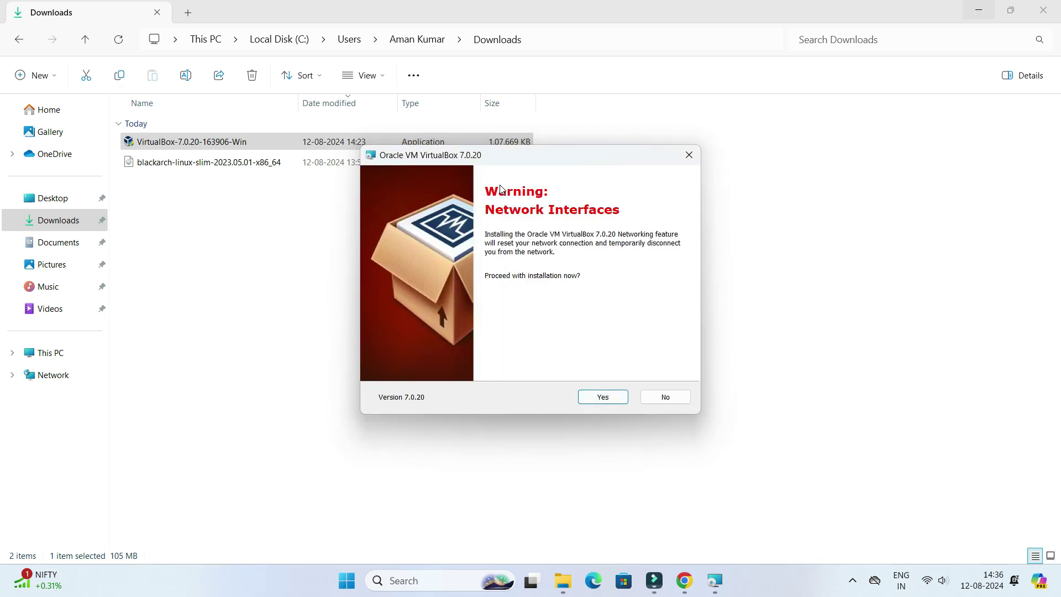
left_click(604, 396)
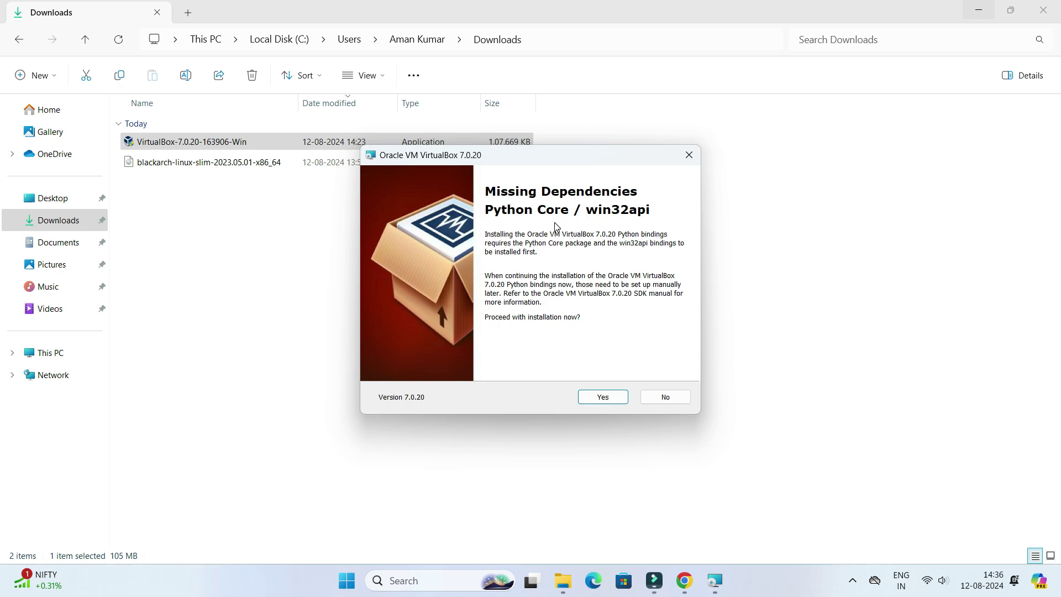
left_click(602, 398)
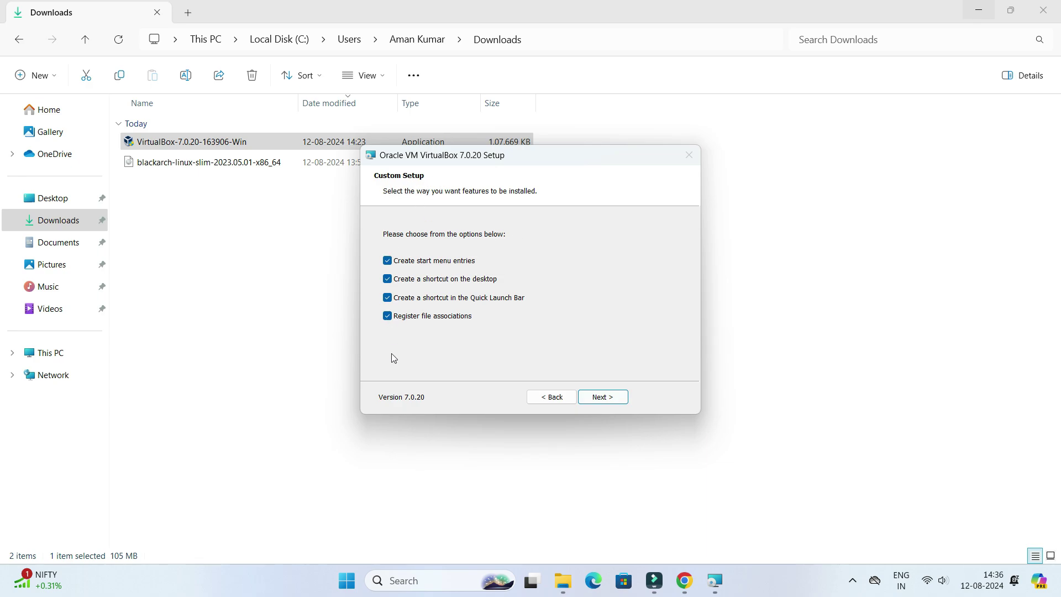
left_click(604, 399)
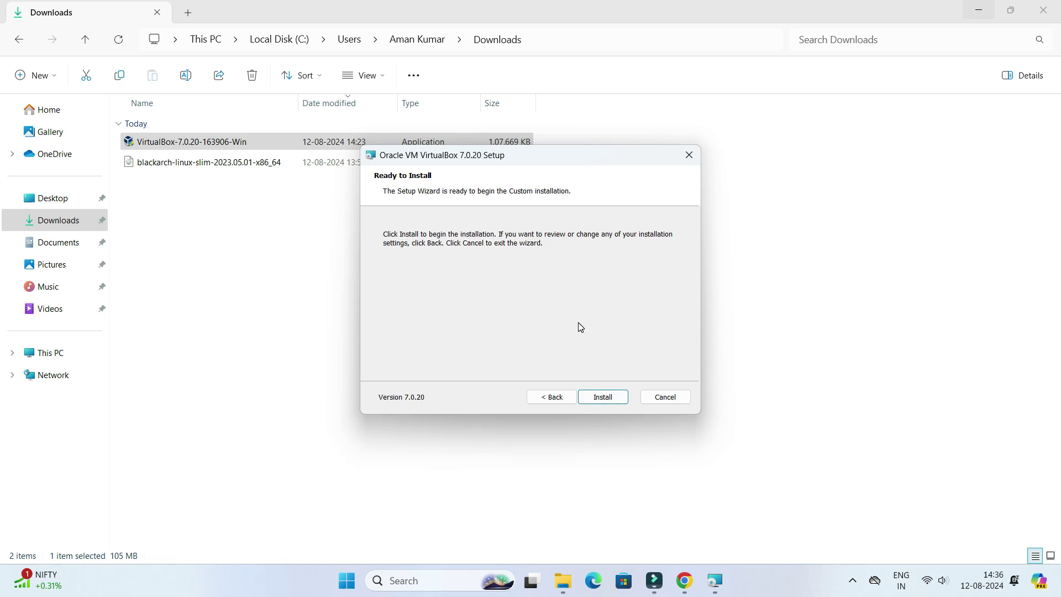
left_click(603, 397)
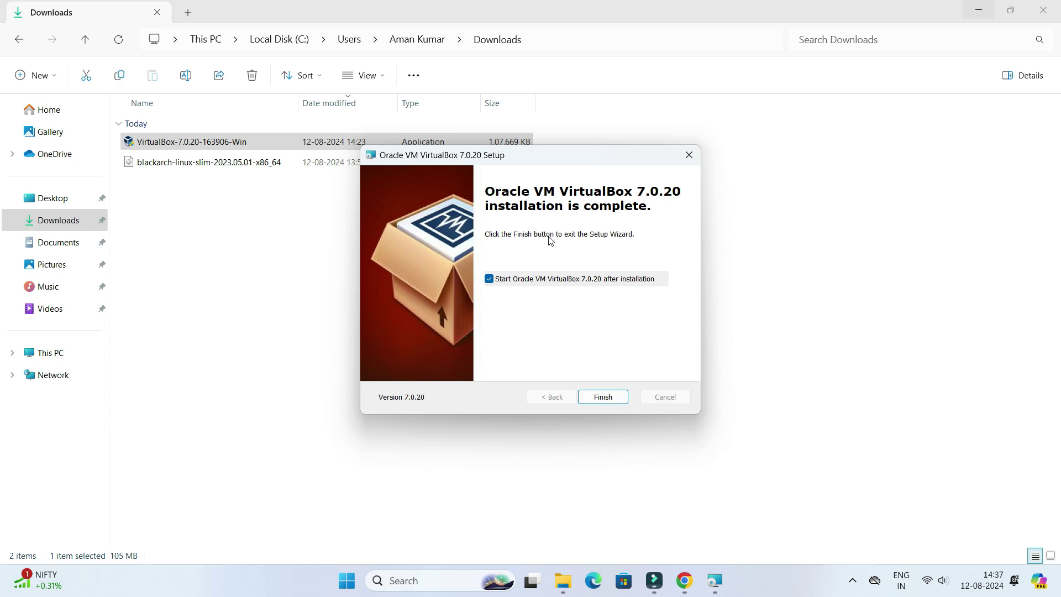
left_click(609, 405)
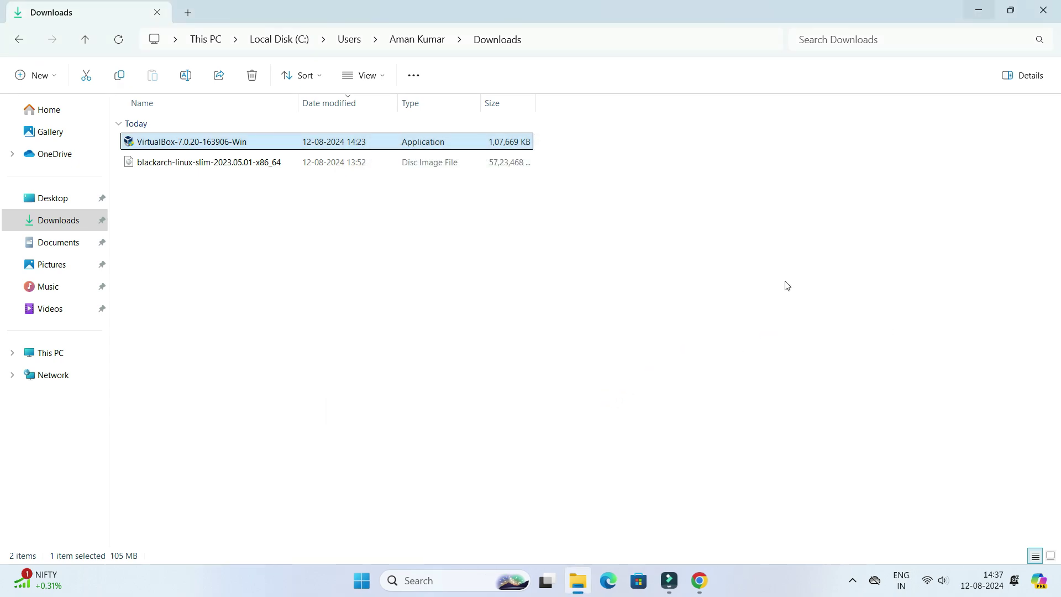
Close VirtualBox Manager, relaunch it via Windows search 'virtual', maximize it, and return to Chrome
left_click(974, 9)
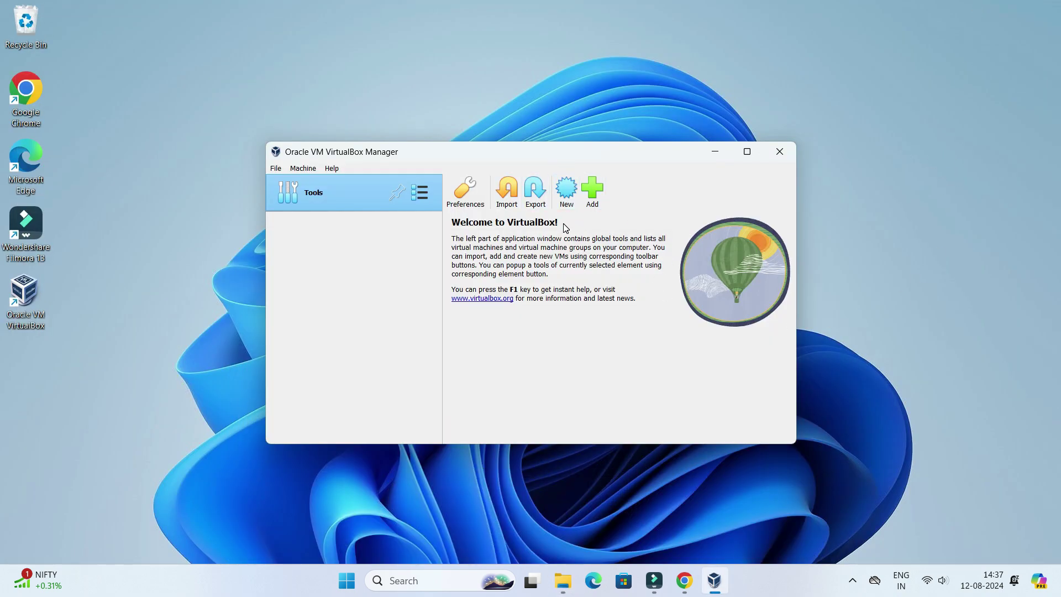
left_click(780, 151)
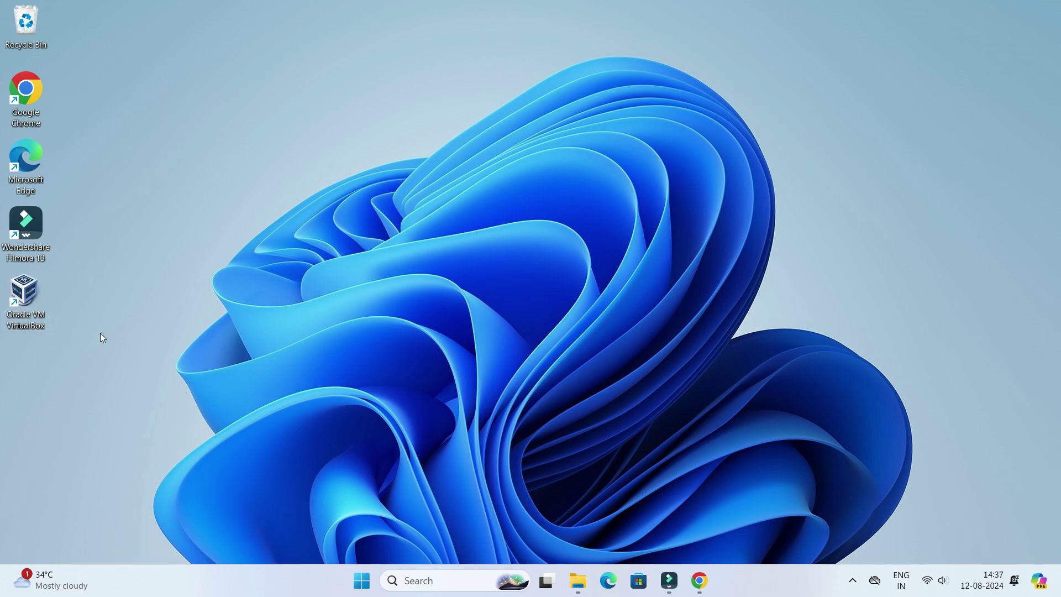
left_click(451, 584)
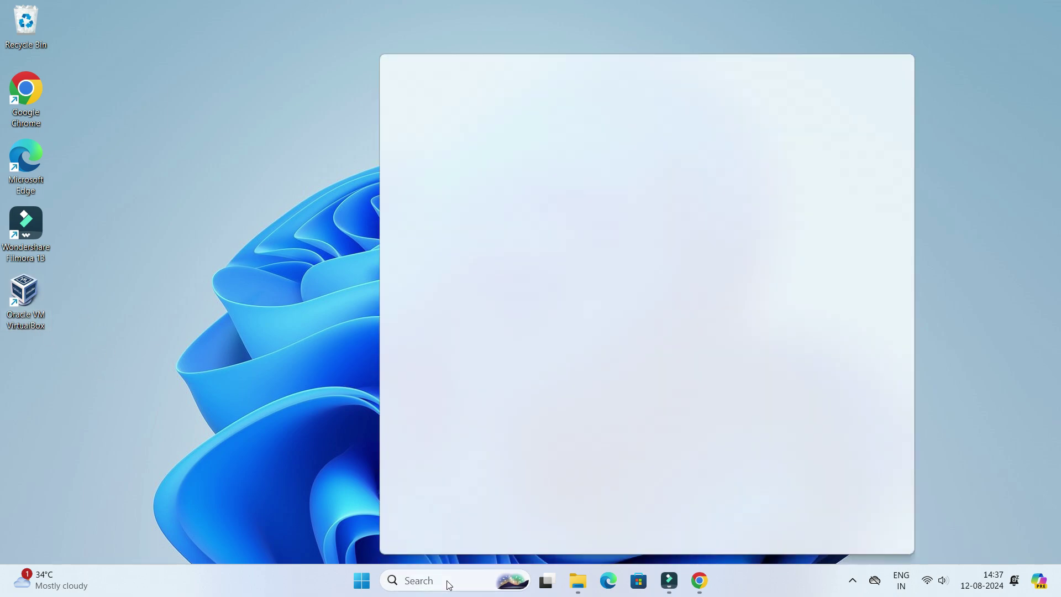
type("virtual")
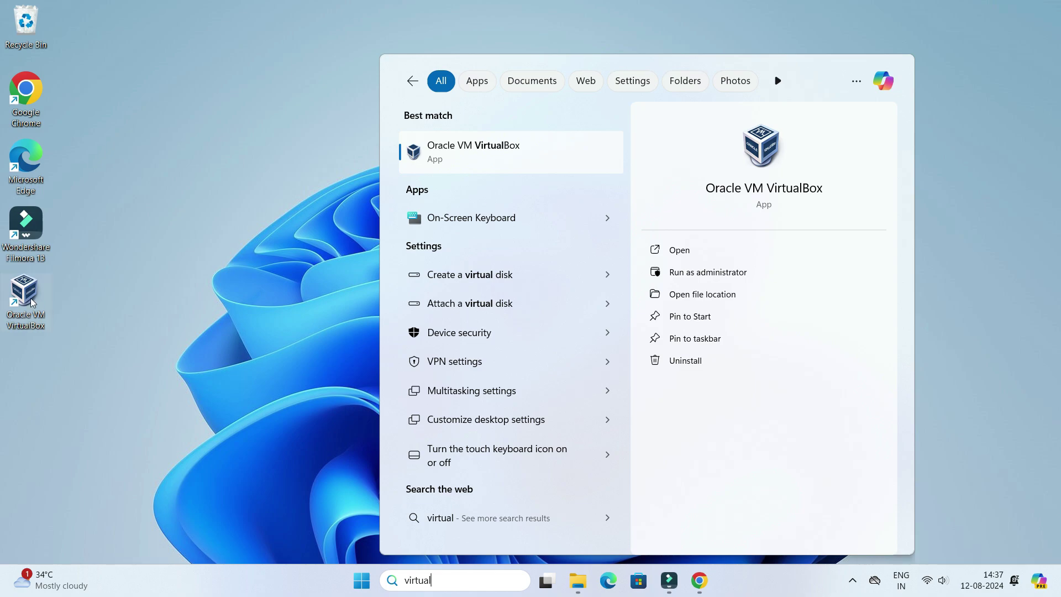
left_click(454, 151)
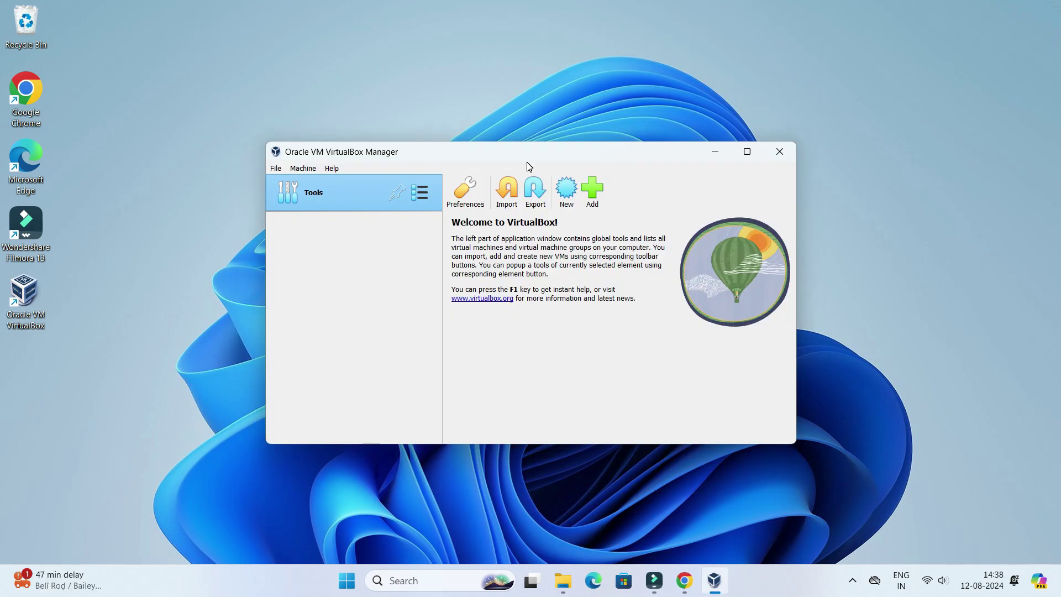
left_click(746, 151)
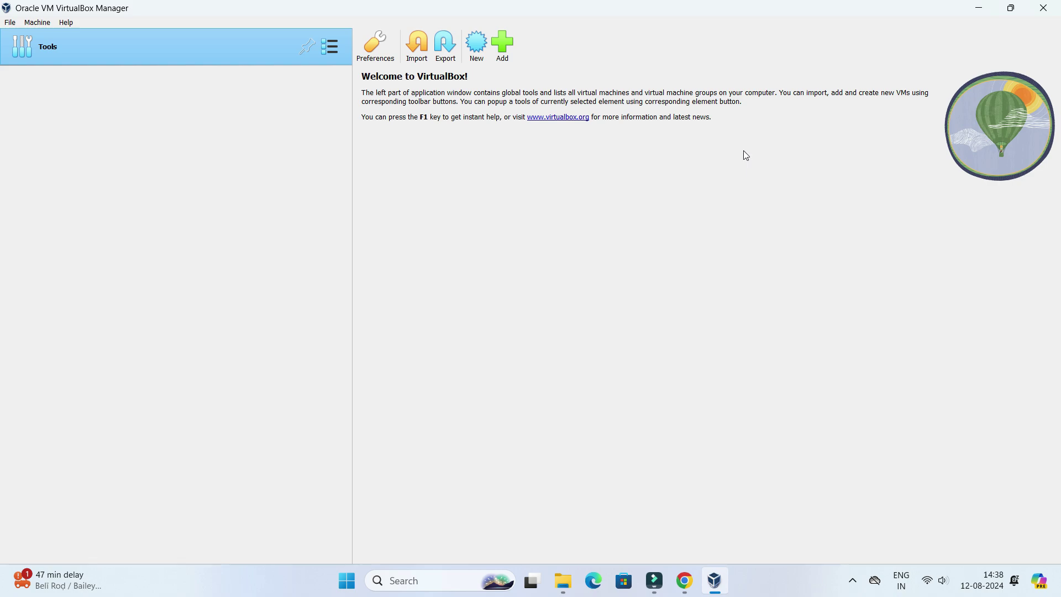
left_click(685, 581)
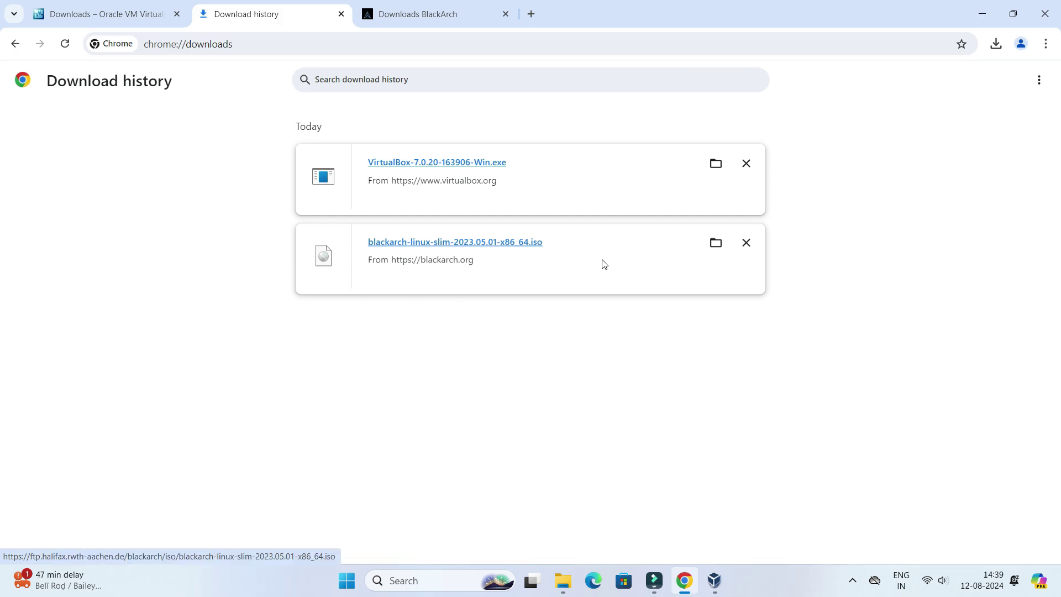
Reveal the downloaded BlackArch ISO in the Downloads folder, then return to VirtualBox Manager
left_click(716, 242)
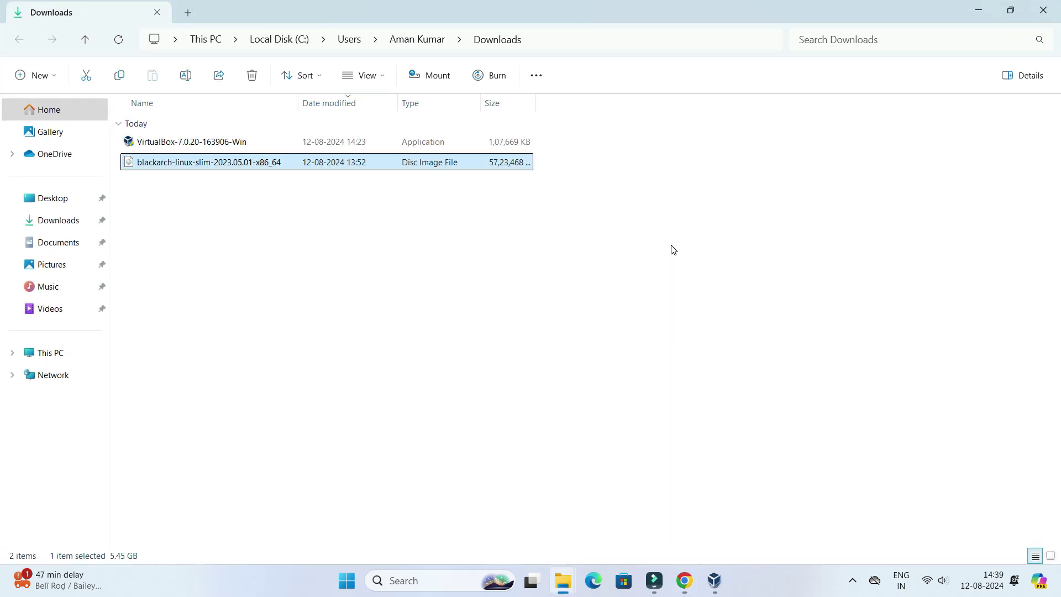
left_click(47, 222)
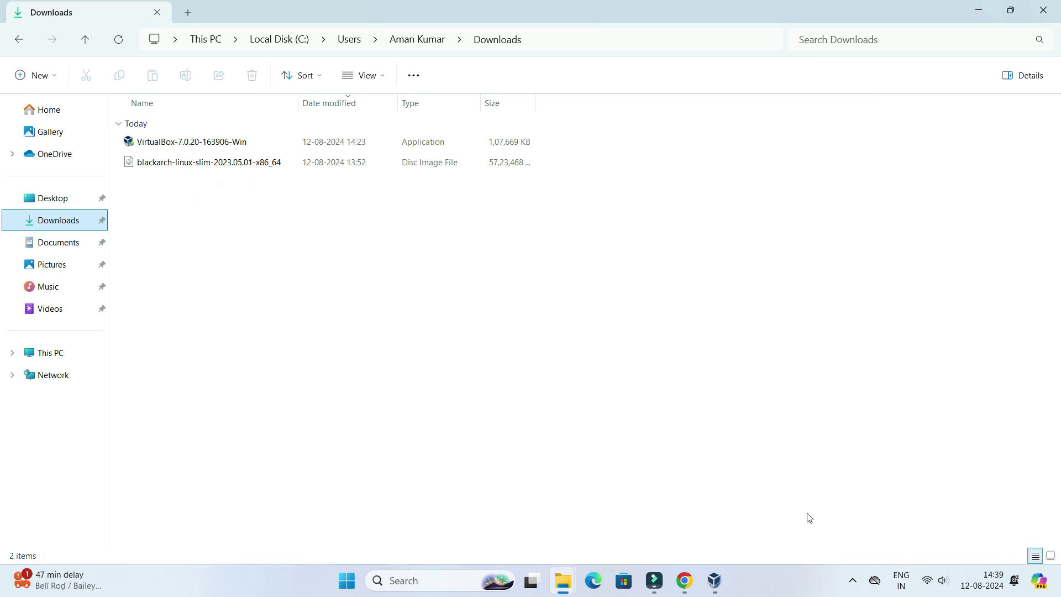
left_click(723, 581)
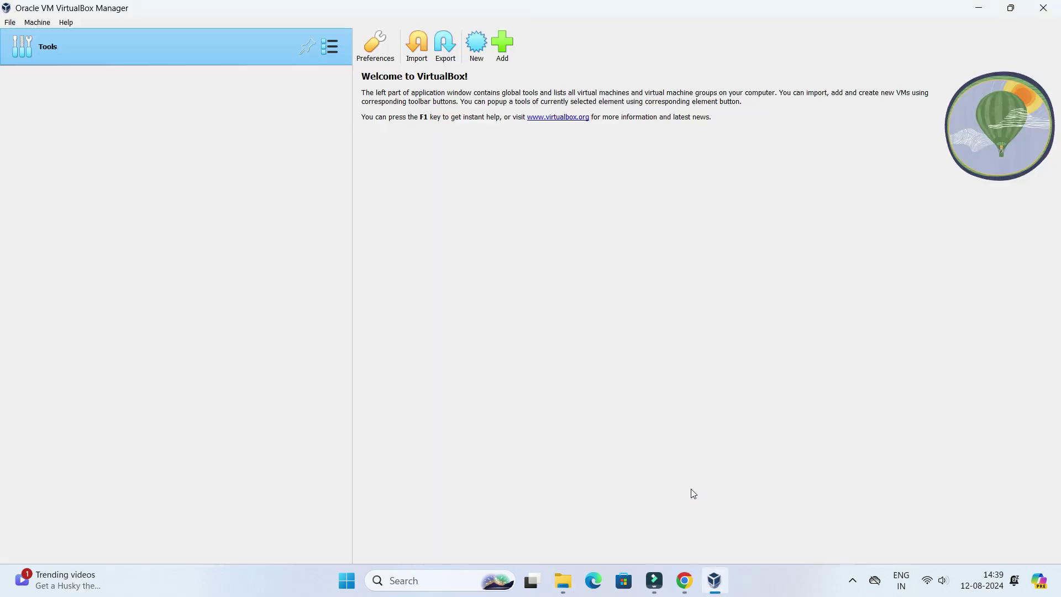
Start a new machine named 'BlackArch Linux', detected as Linux / Arch Linux (64-bit), checking the Downloads folder
left_click(477, 52)
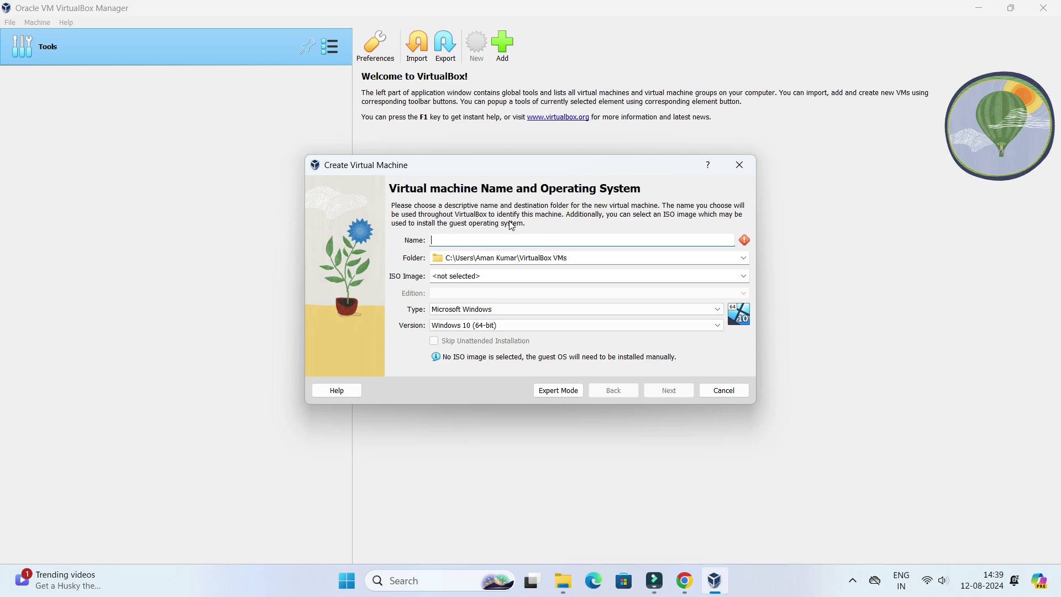
mouse_move(564, 580)
left_click(607, 520)
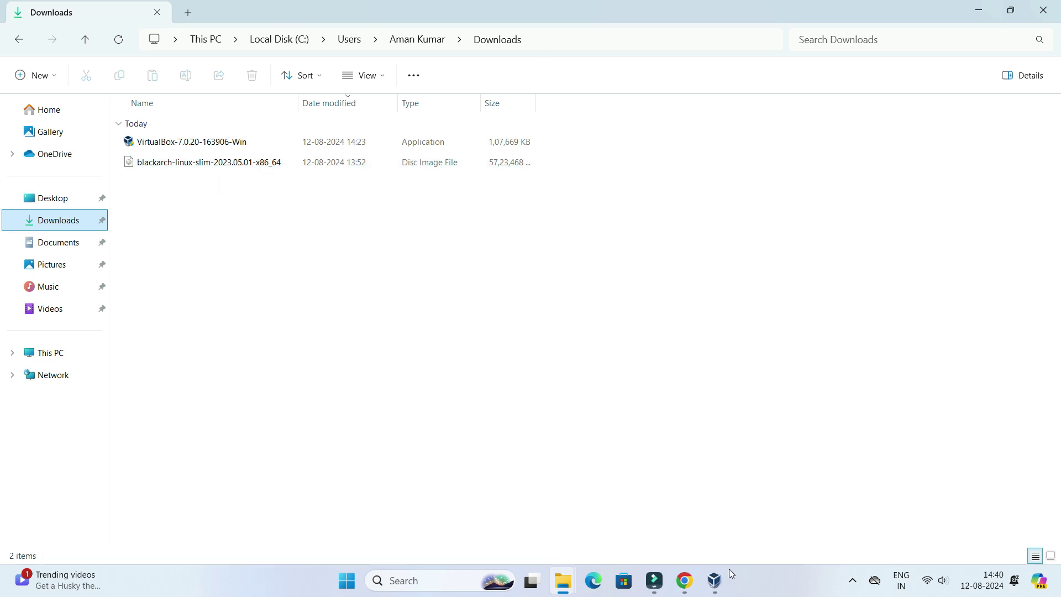
mouse_move(719, 577)
left_click(713, 511)
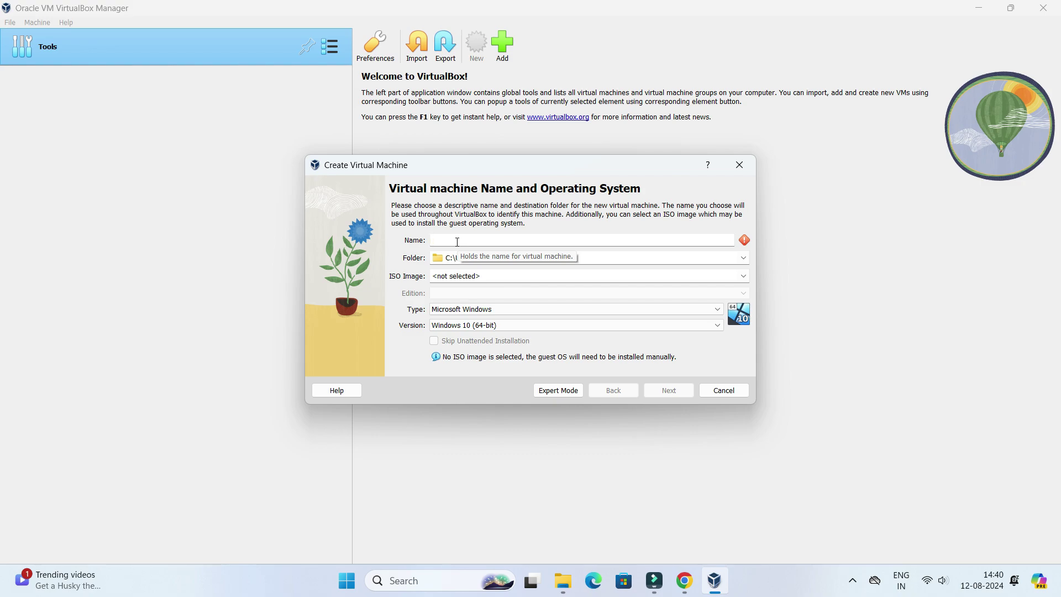
type("BlackArch Linux")
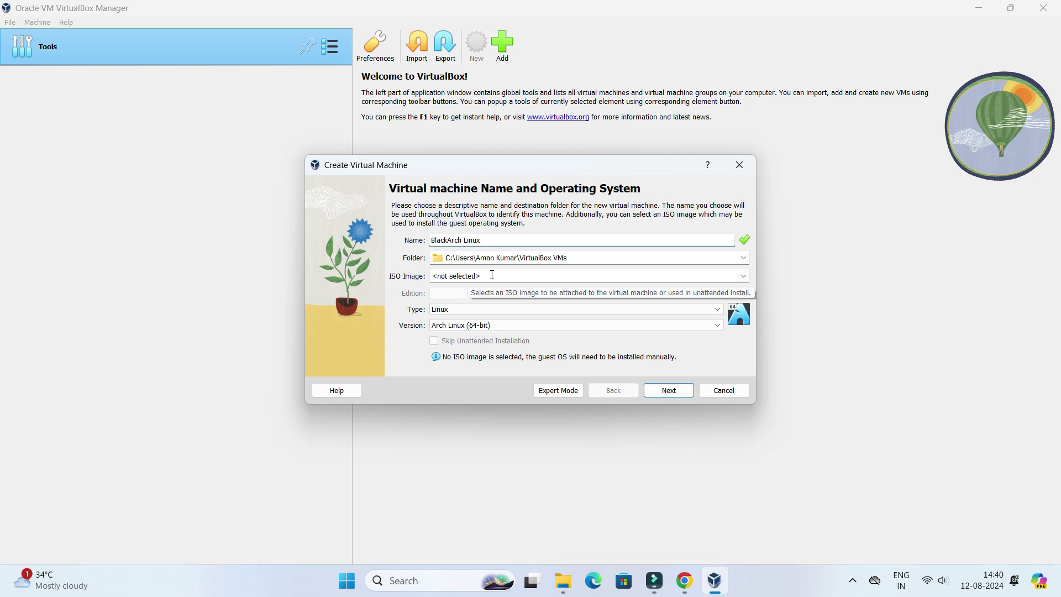
mouse_move(564, 592)
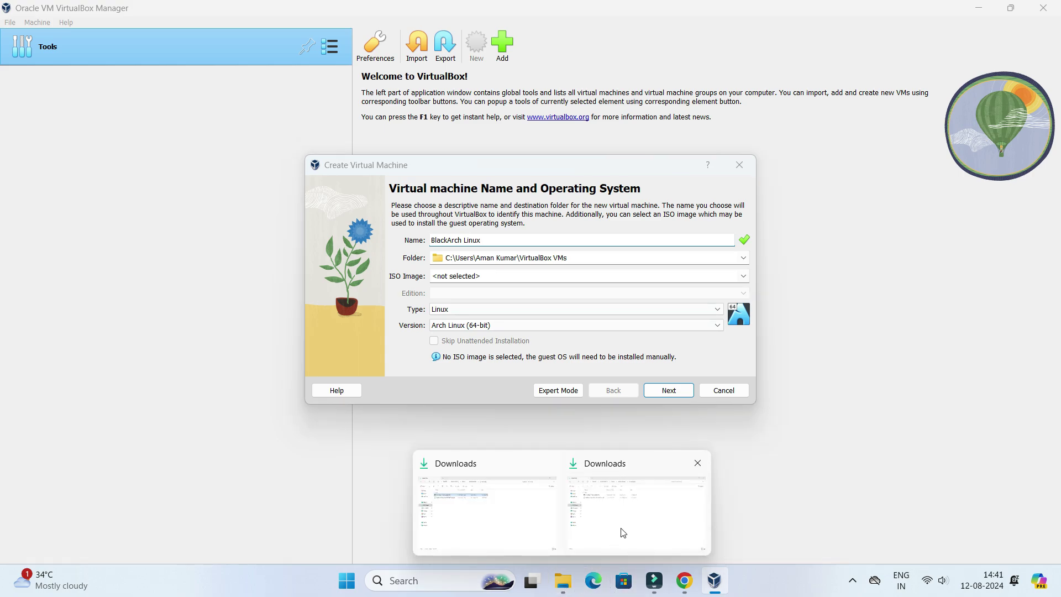
left_click(613, 544)
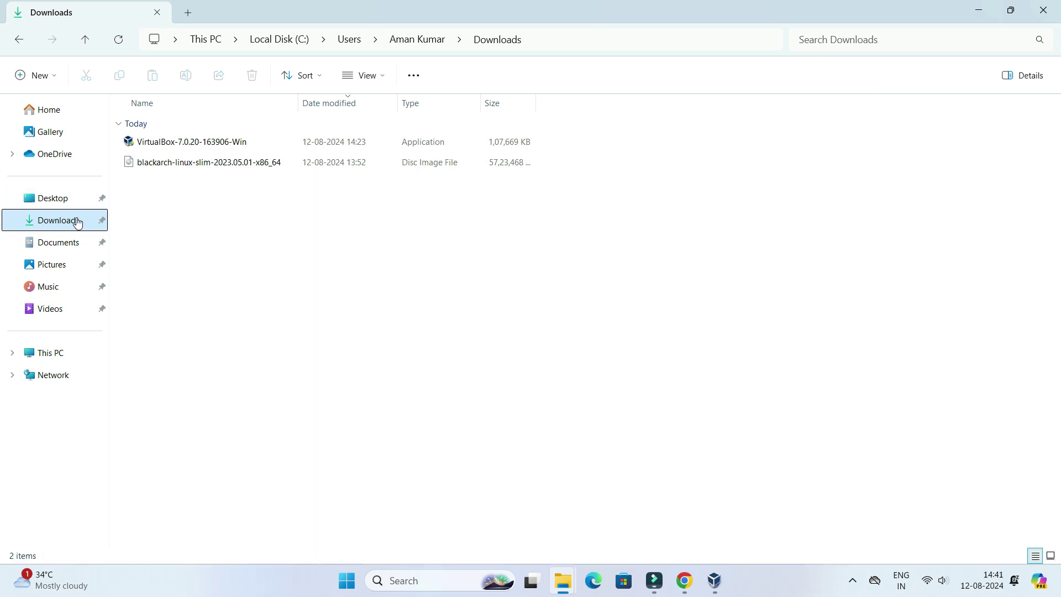
Attach blackarch-linux-slim-2023.05.01-x86_64.iso from Downloads as the new machine's ISO image
left_click(161, 184)
left_click(715, 582)
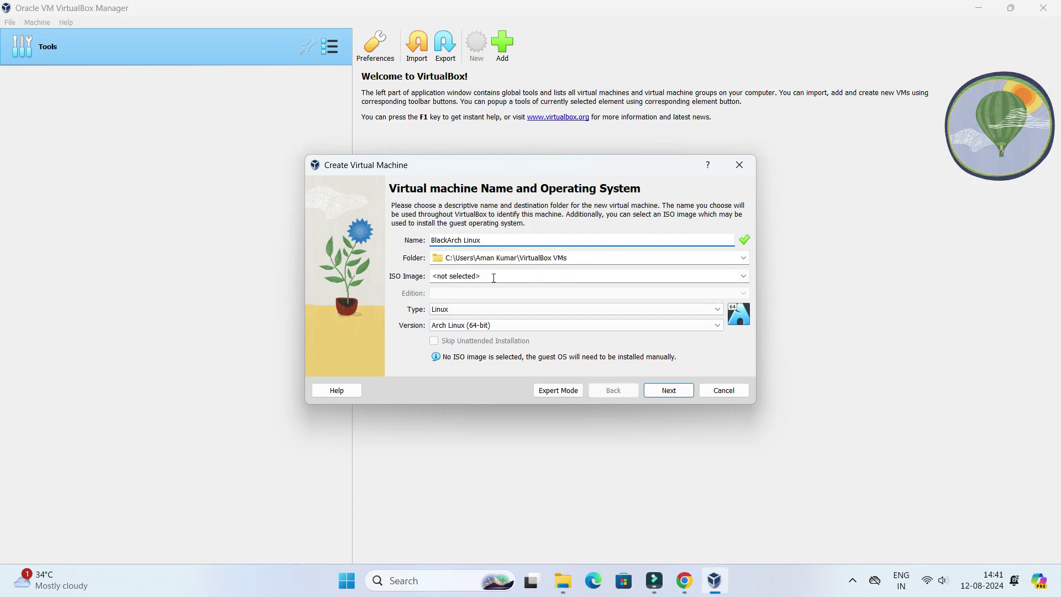
left_click(743, 277)
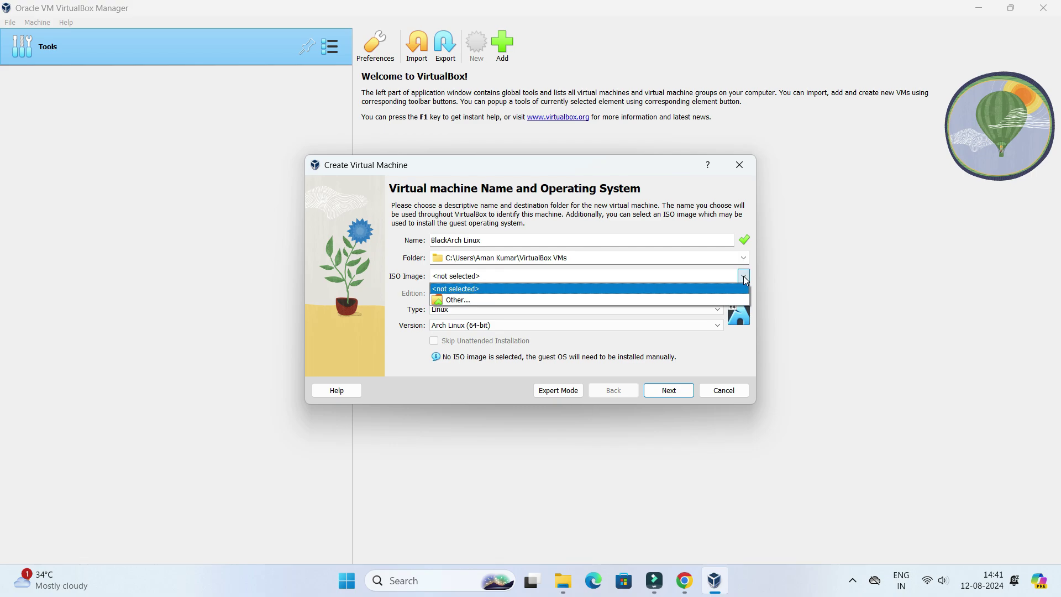
left_click(602, 299)
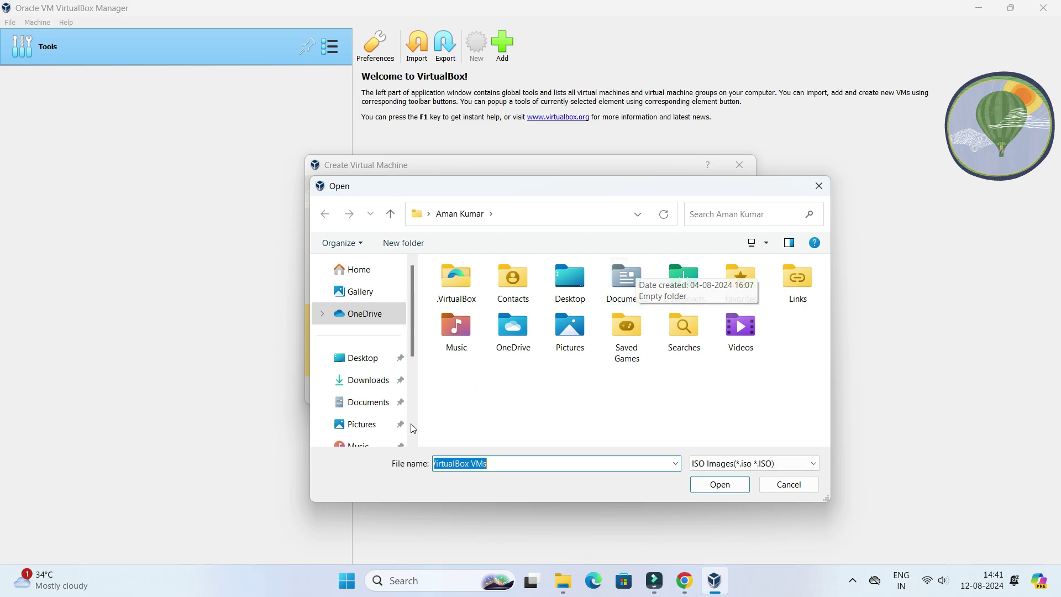
left_click(358, 380)
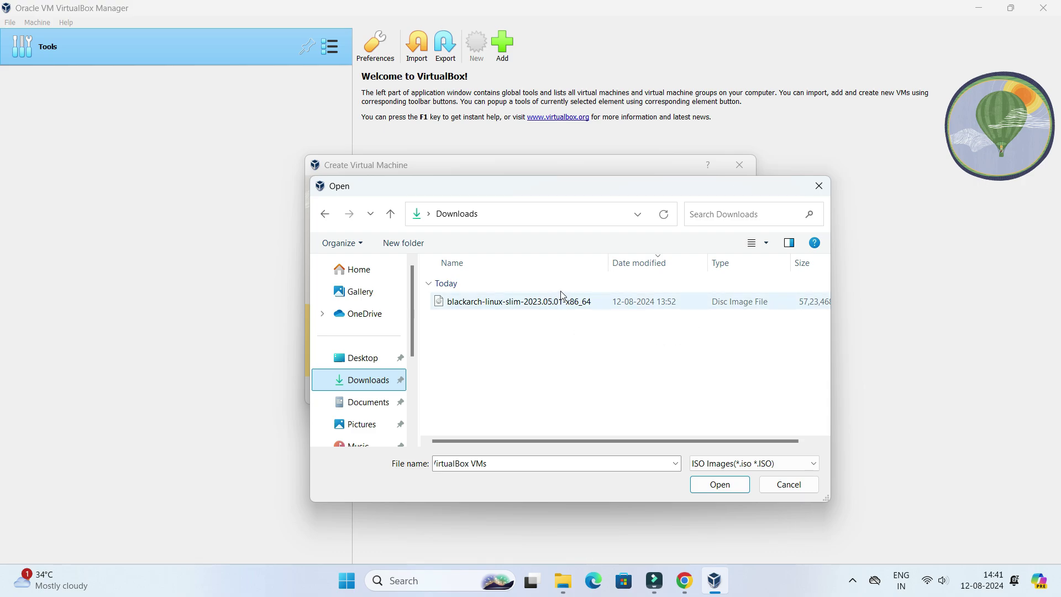
left_click(480, 305)
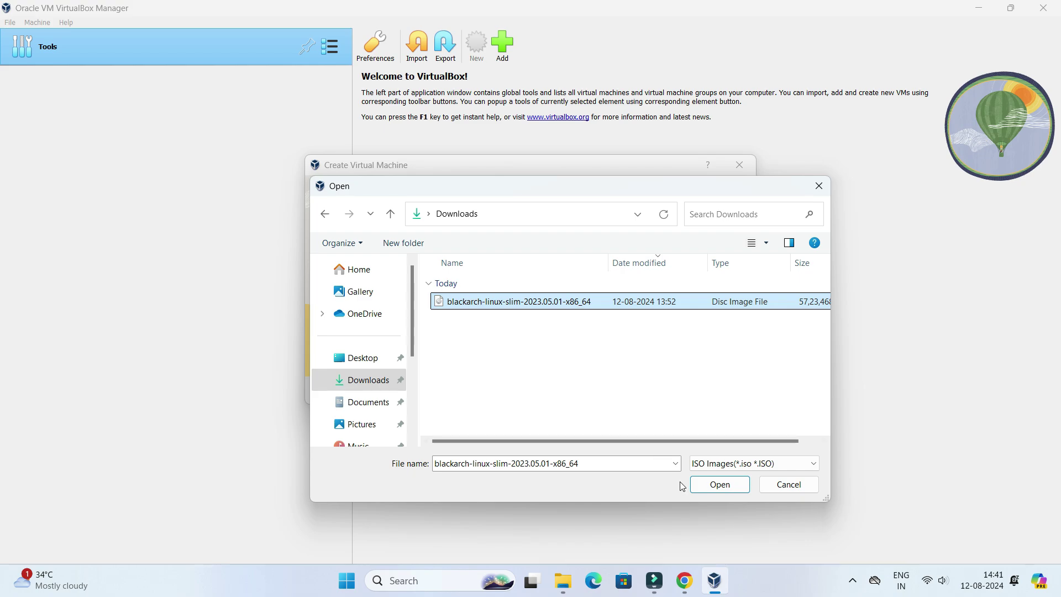
left_click(714, 491)
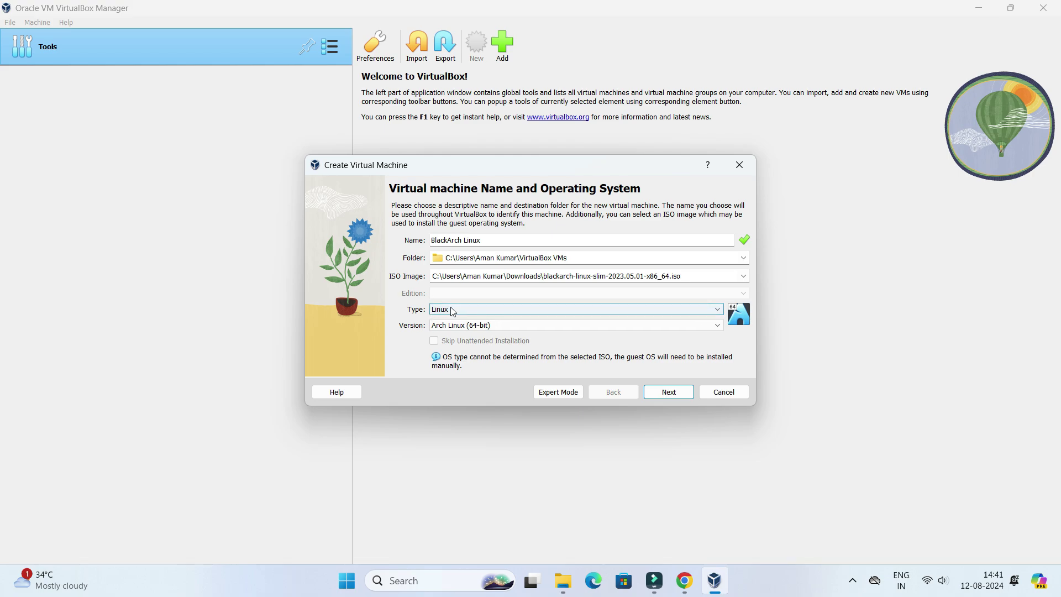
left_click(515, 311)
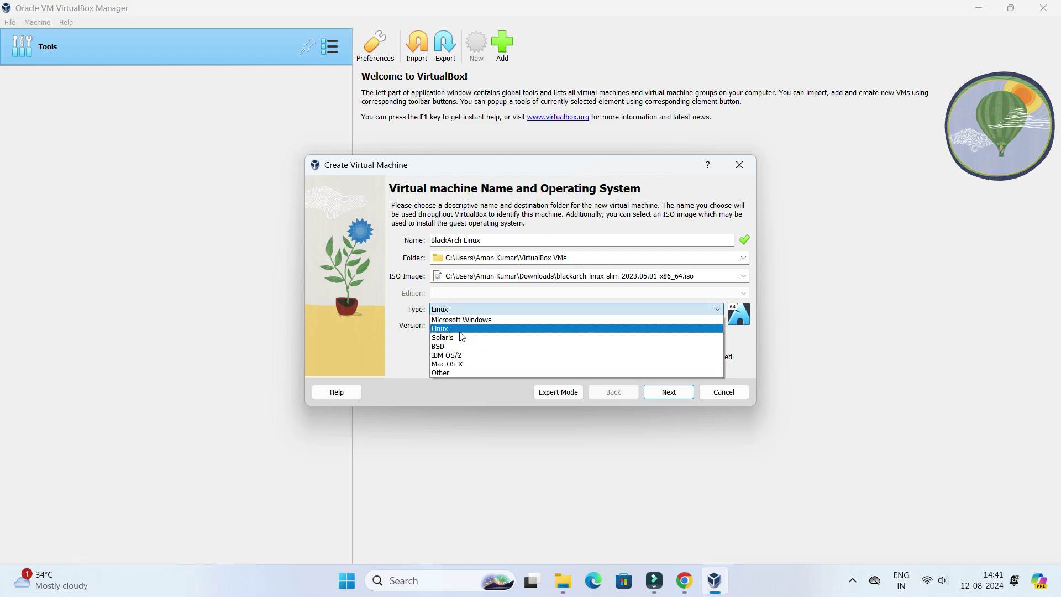
left_click(460, 330)
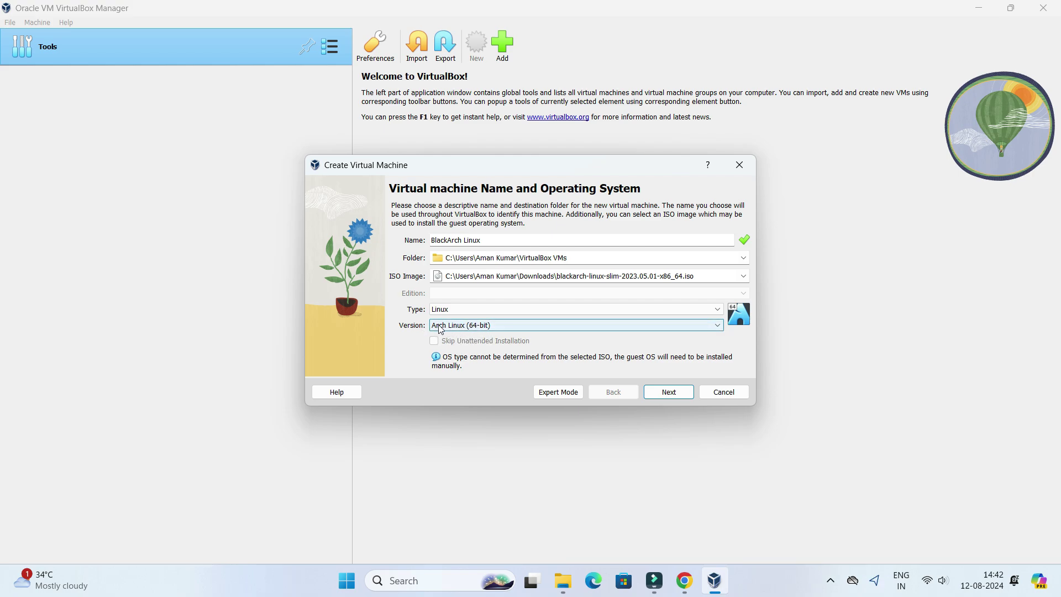
left_click(512, 327)
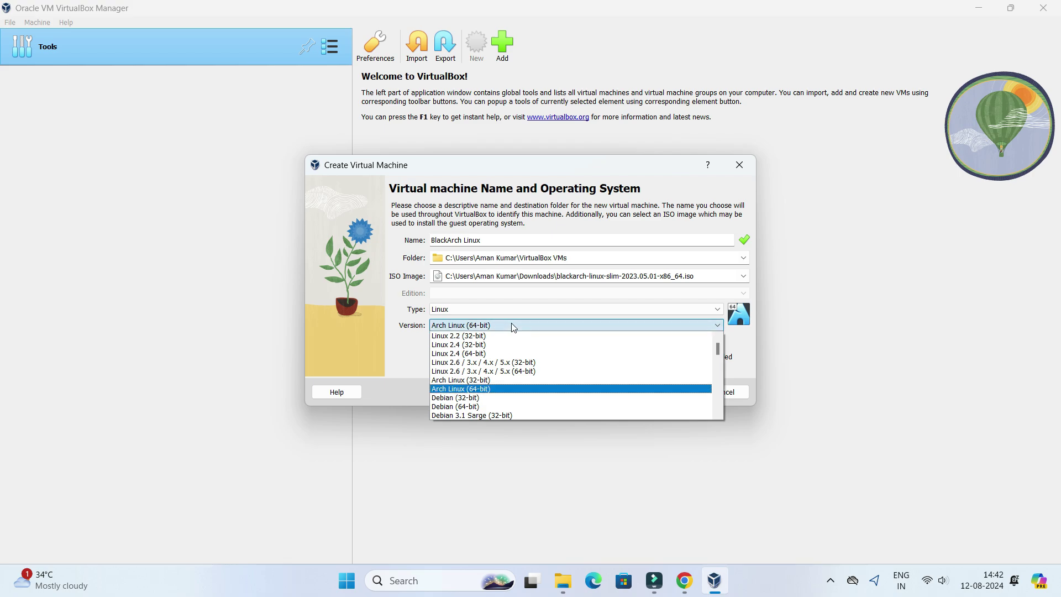
left_click(465, 390)
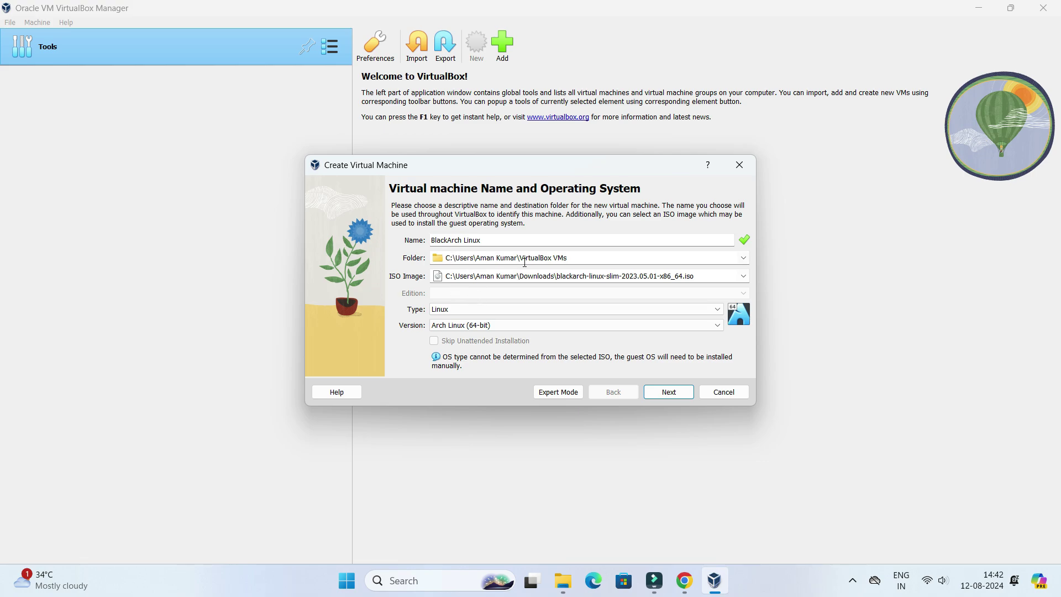
Give the machine 8192 MB base memory and 4 processors in the hardware step
left_click(667, 394)
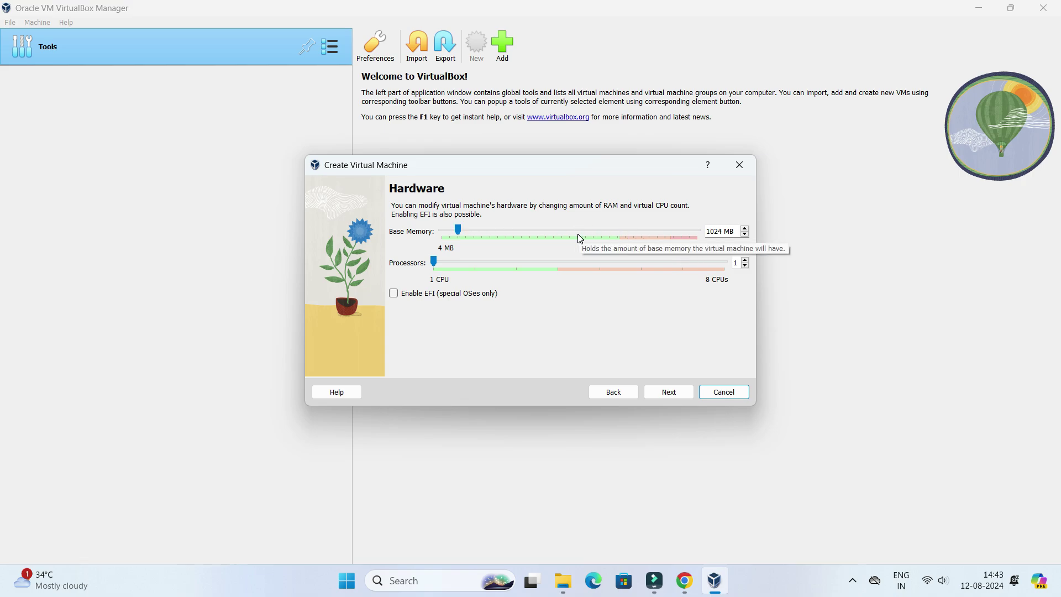
scroll(480, 232, "down", 2)
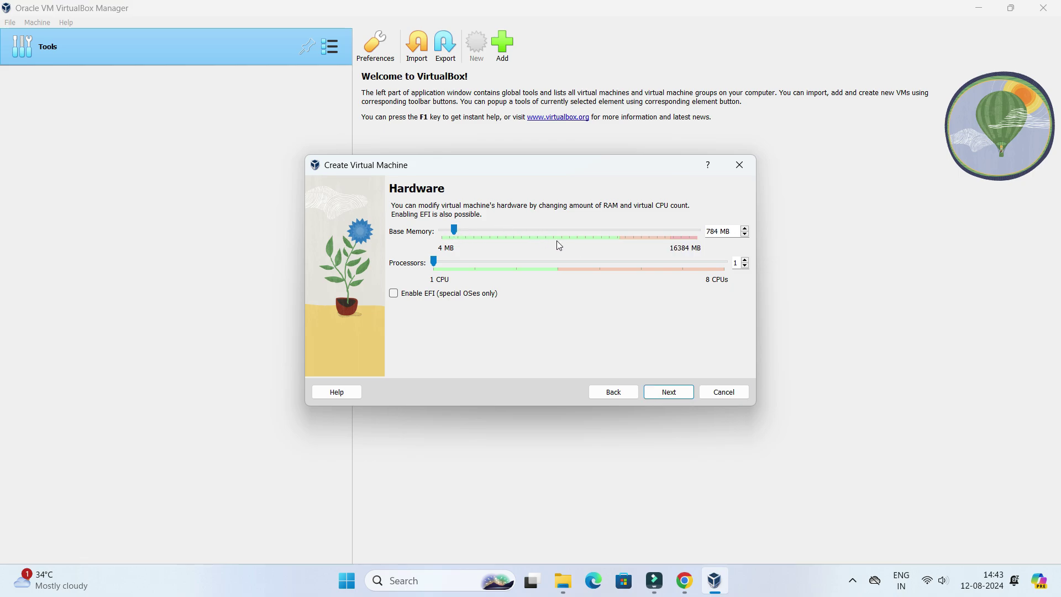
left_click(527, 229)
left_click_drag(527, 224, 572, 235)
Size the new virtual hard disk at 25.13 GB, glance at This PC drives, and reach the summary
left_click(667, 392)
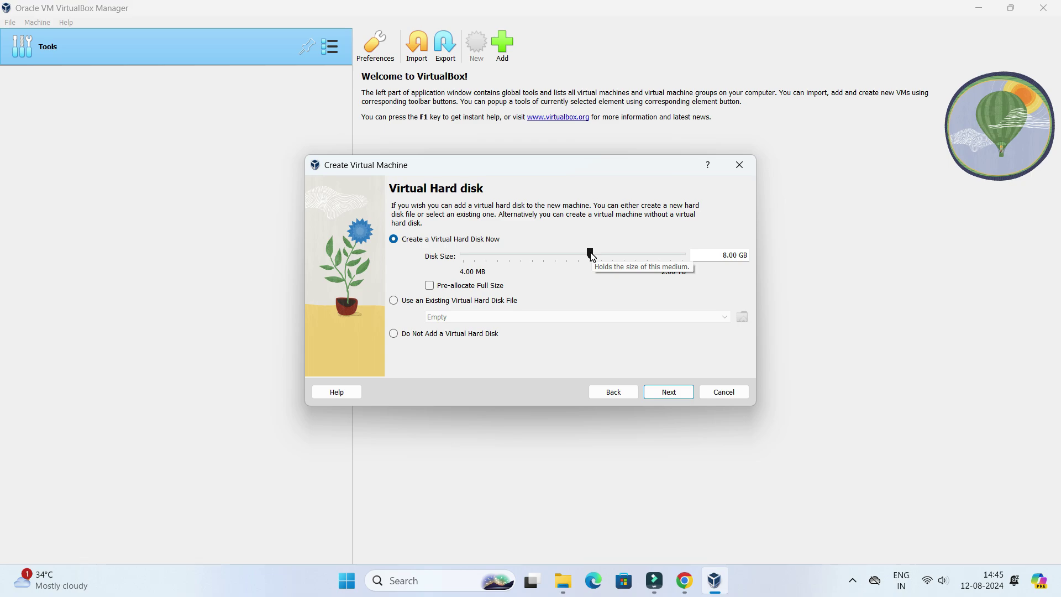
mouse_move(591, 255)
left_mouse_down()
mouse_move(623, 255)
mouse_move(608, 256)
left_mouse_up()
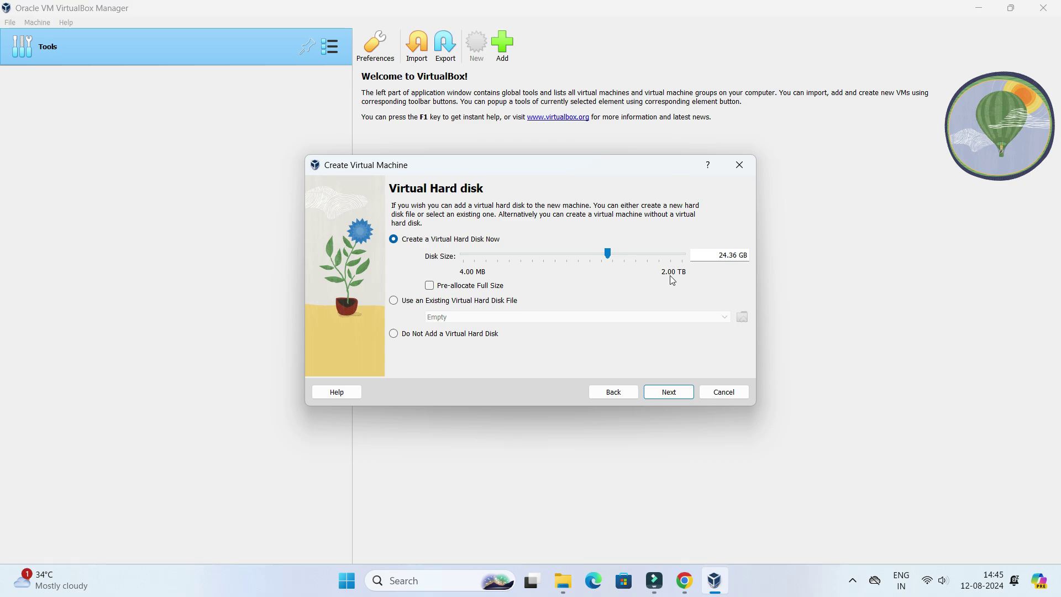
left_click(565, 589)
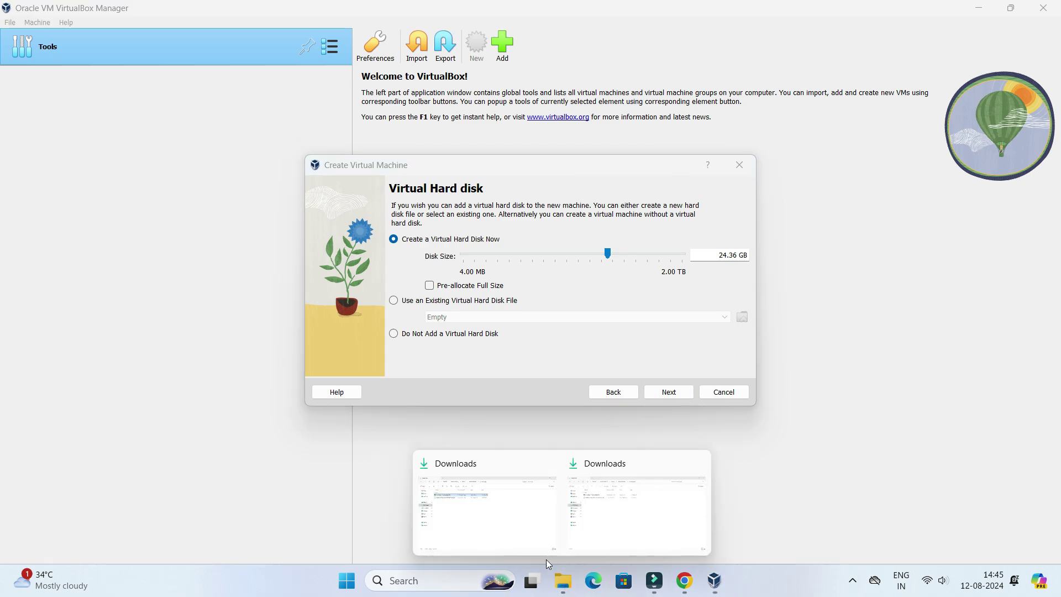
left_click(549, 464)
left_click(39, 352)
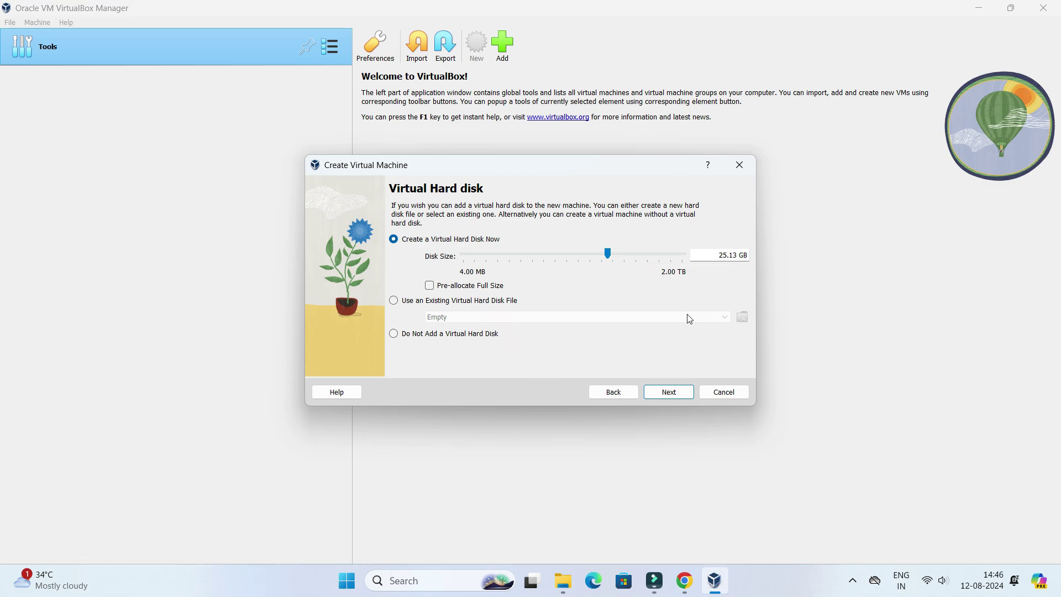
left_click(681, 397)
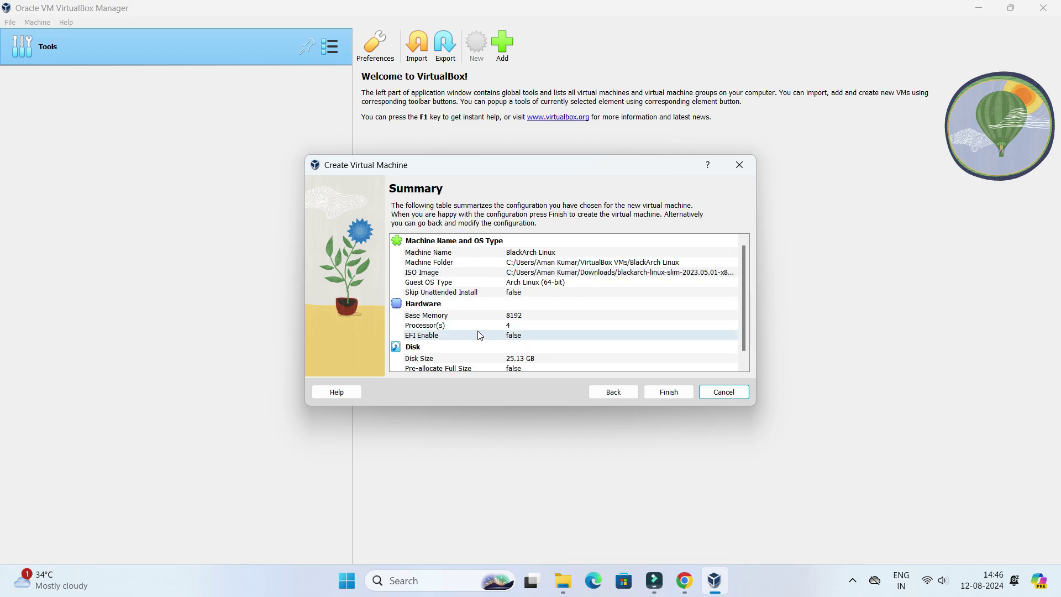
Review the summary and finish creating the BlackArch Linux machine
scroll(541, 317, "down", 1)
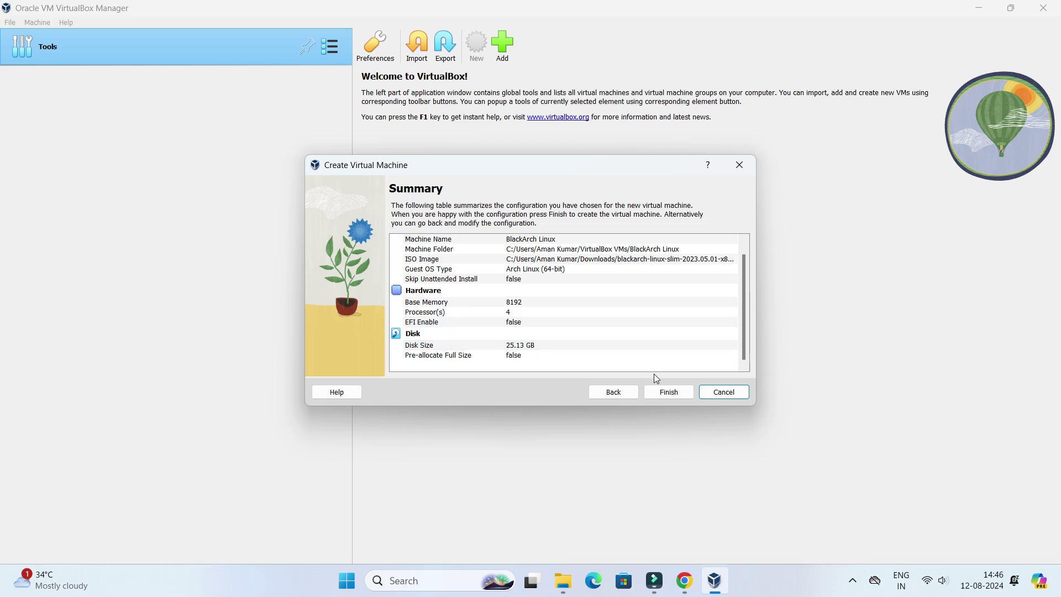
left_click(670, 392)
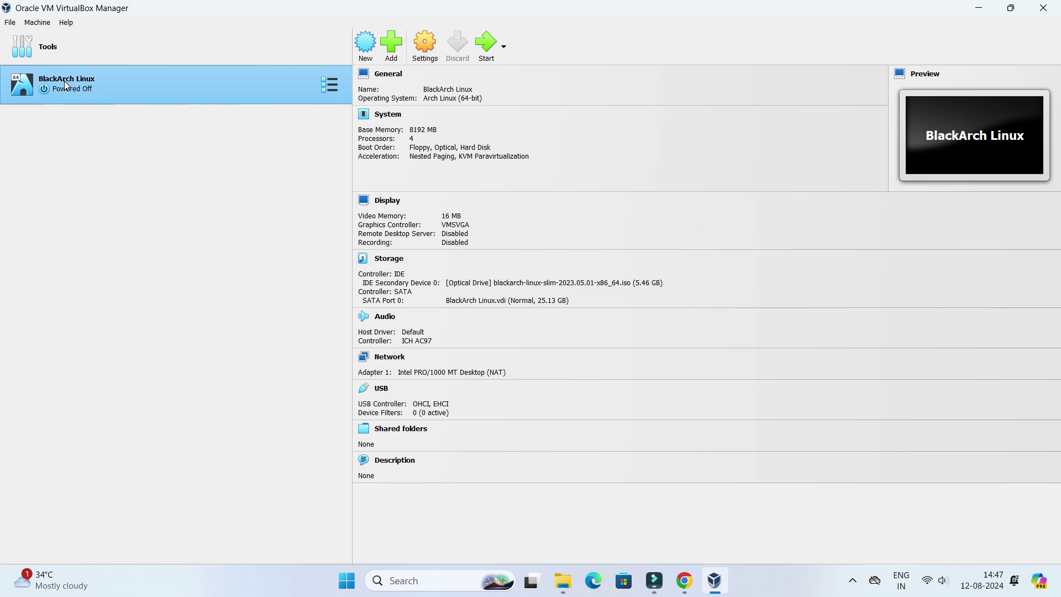
Boot BlackArch Linux in a maximized window and log in as liveuser with the live session's password
left_click(485, 48)
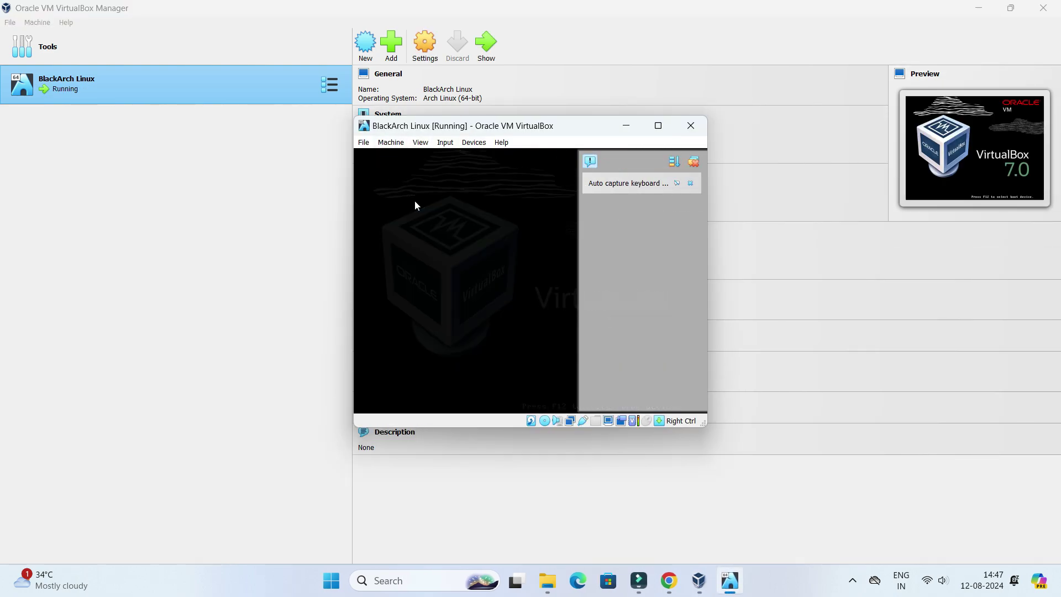
left_click(692, 162)
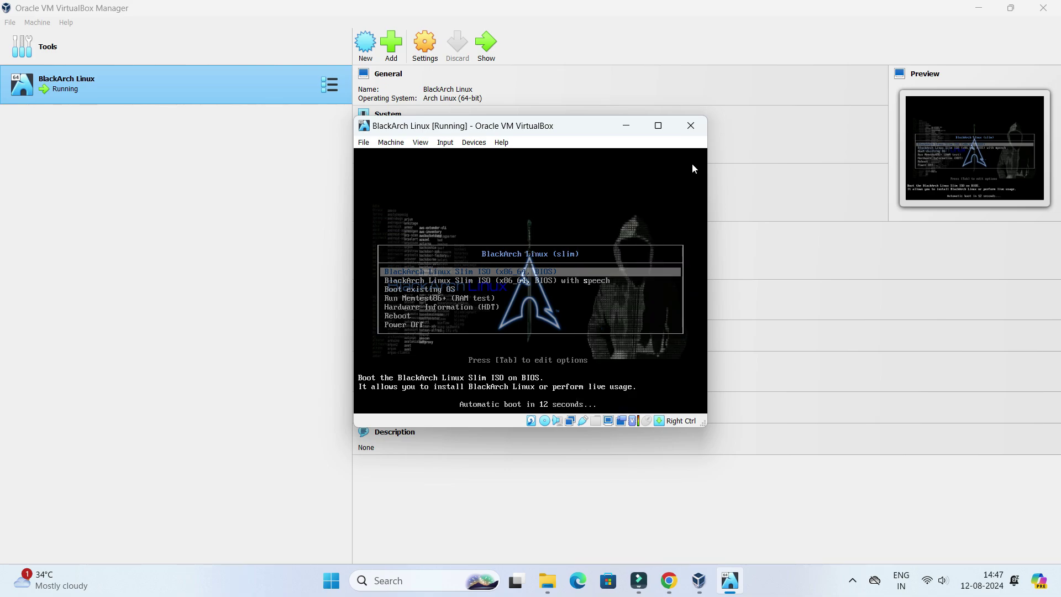
left_click(657, 130)
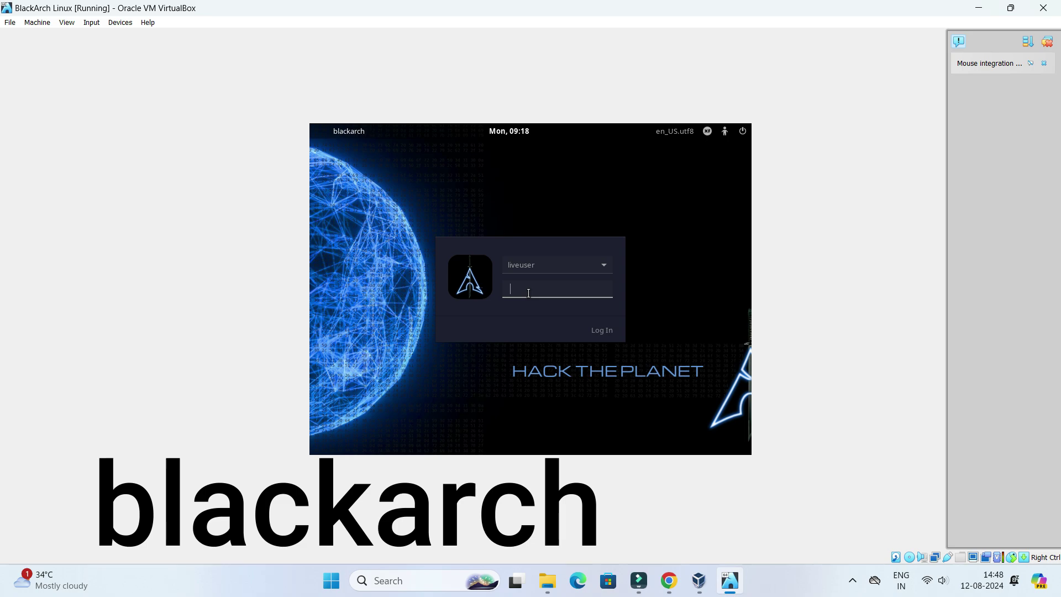
type("blackarch")
left_click(601, 331)
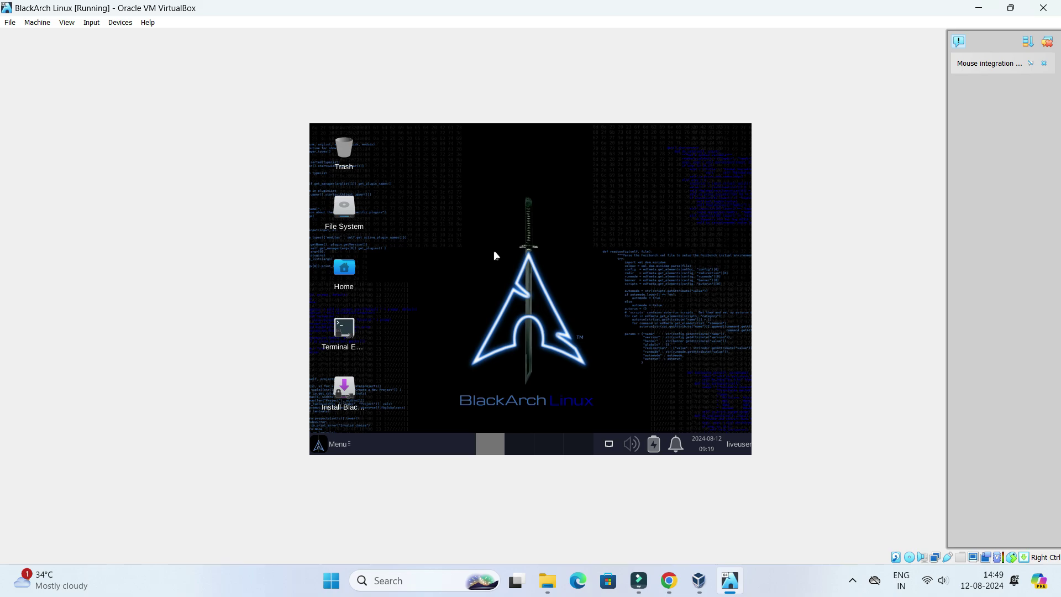
Request full-screen mode for the running BlackArch VM with Host+F
key("ctrl+f")
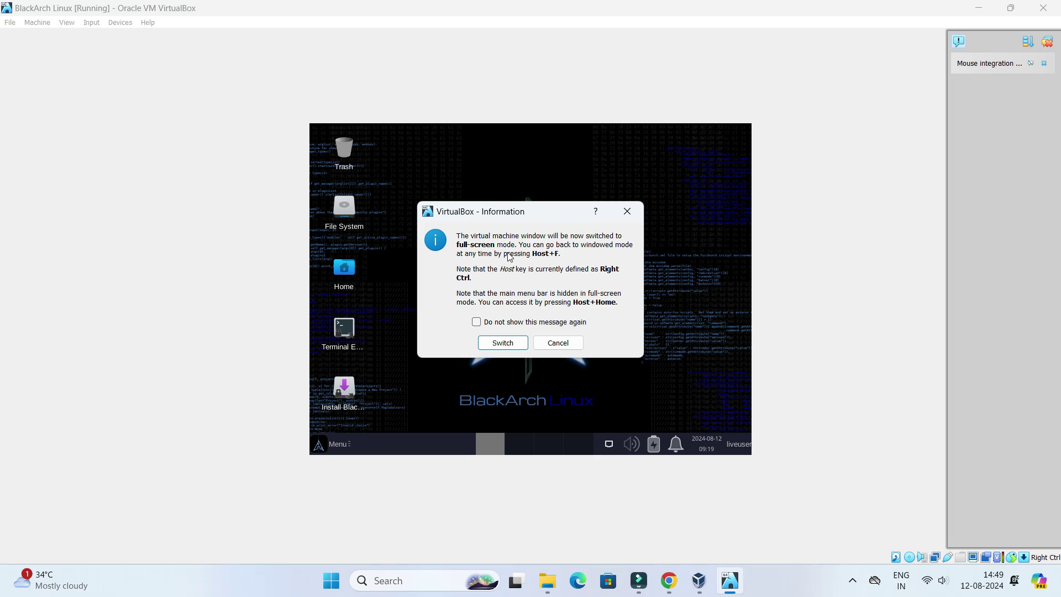
Confirm the switch to full-screen and dismiss the notification panel
left_click(497, 343)
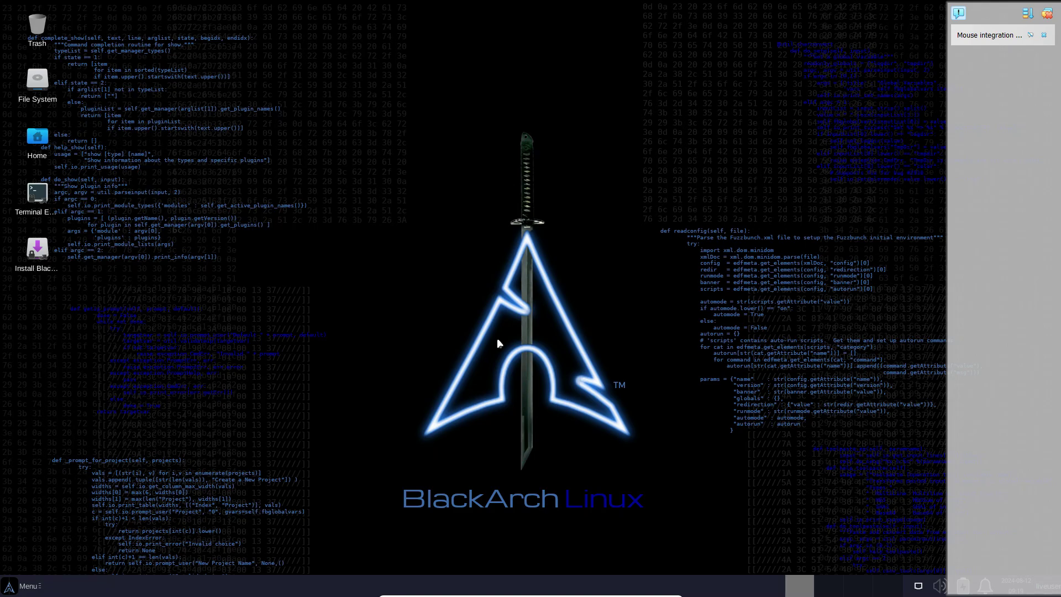
left_click(1046, 14)
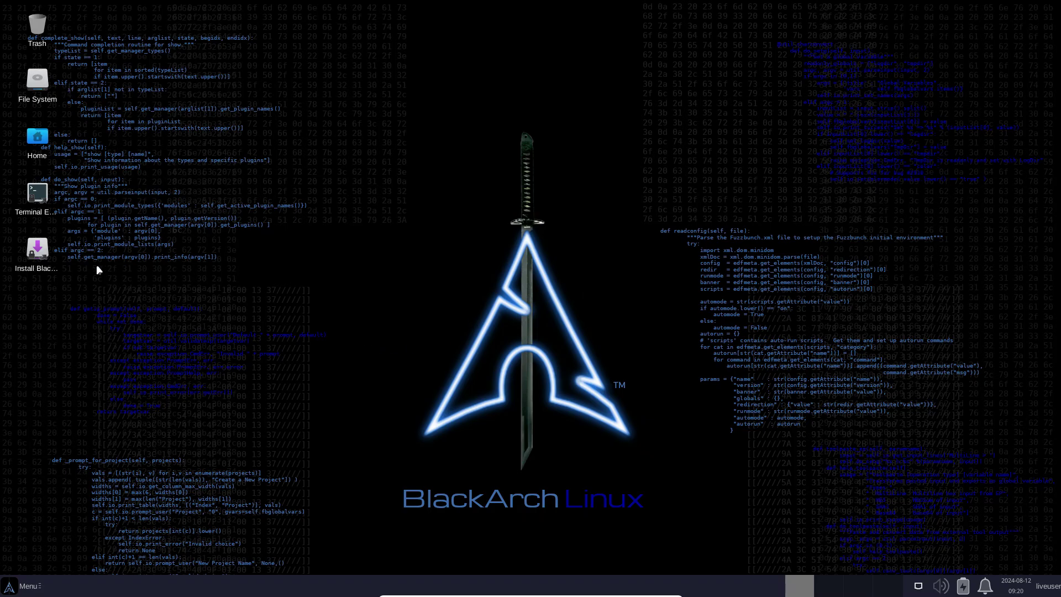
In the application menu's BlackArch categories, expand the Cracker tools
left_click(31, 589)
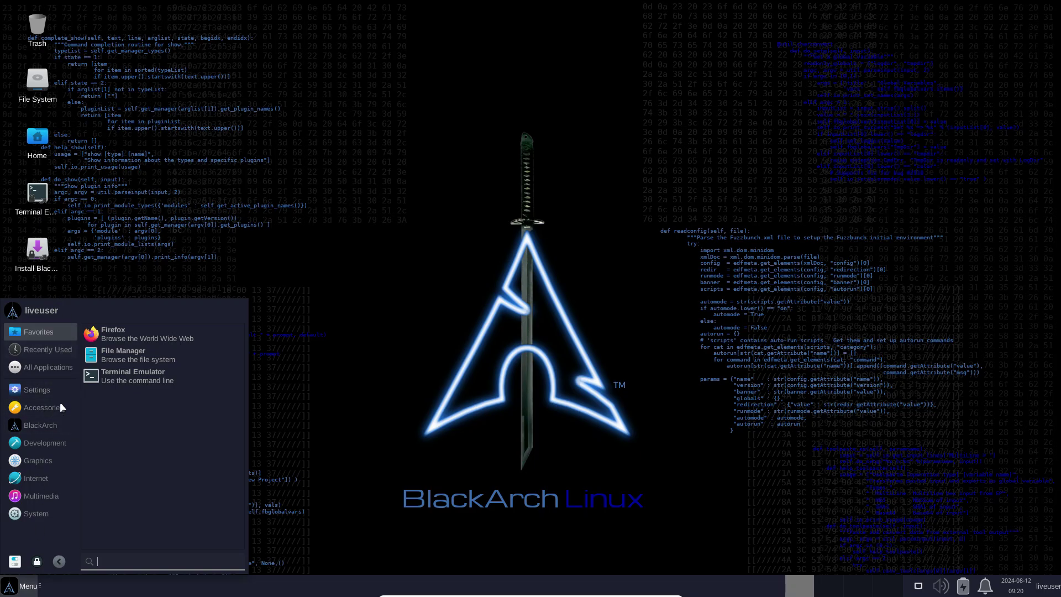
left_click(42, 427)
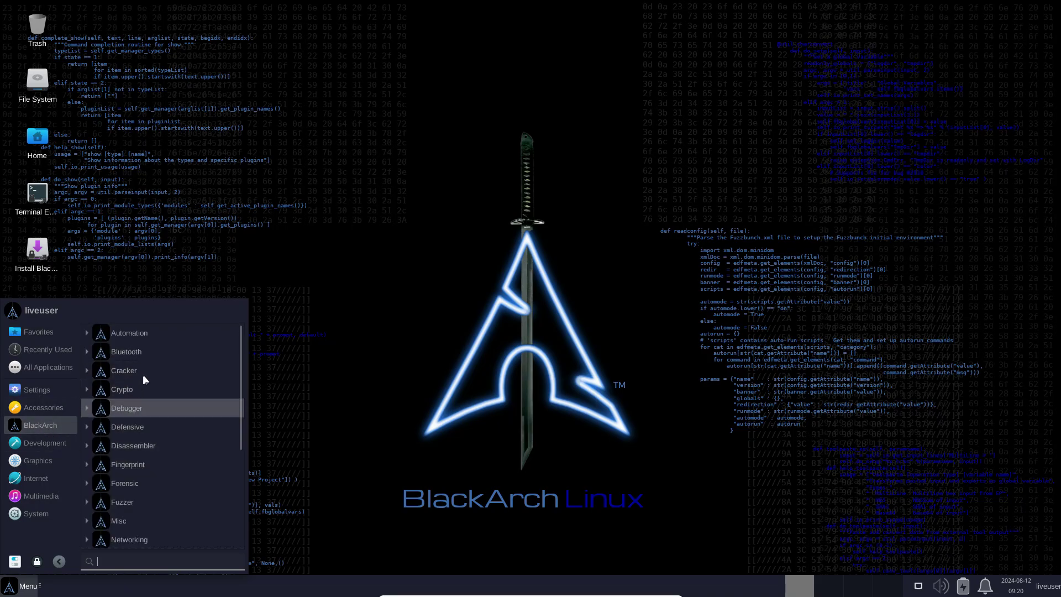
left_click(87, 370)
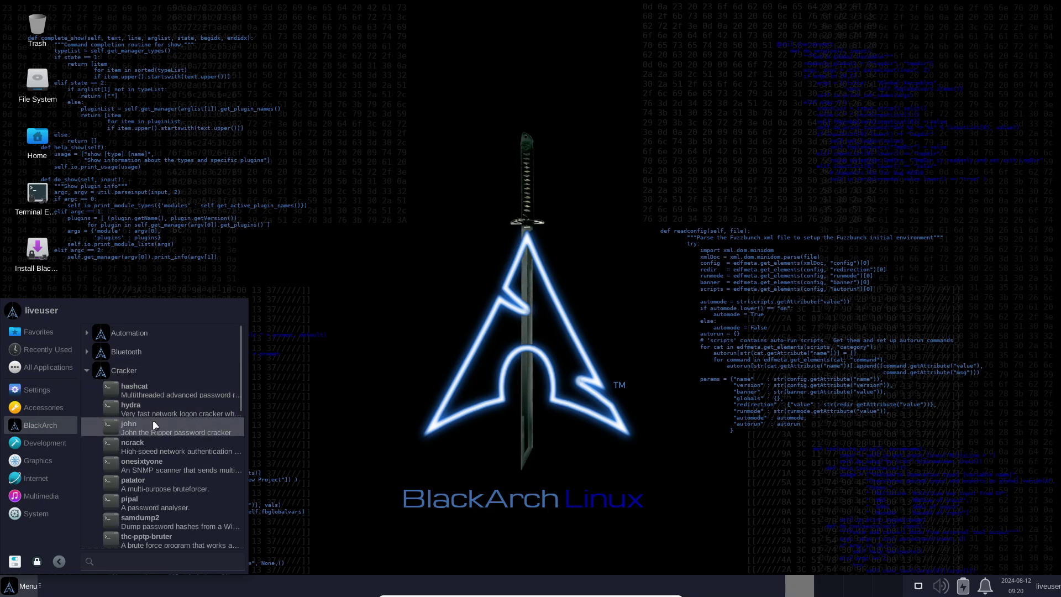
Scroll down and expand the Reversing category to reveal radare2
scroll(161, 423, "down", 4)
scroll(188, 381, "down", 3)
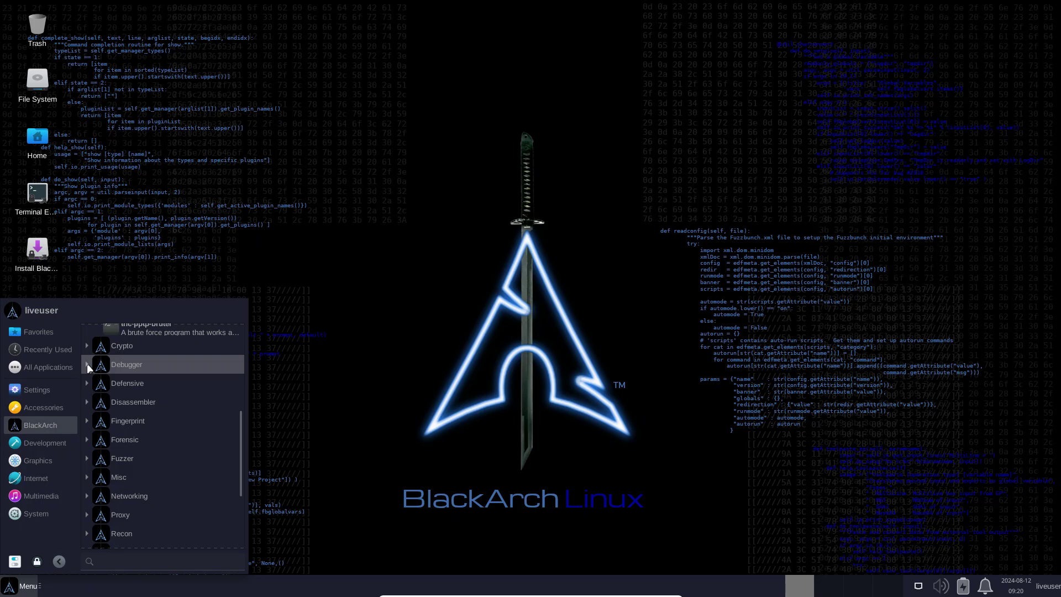
scroll(155, 392, "down", 2)
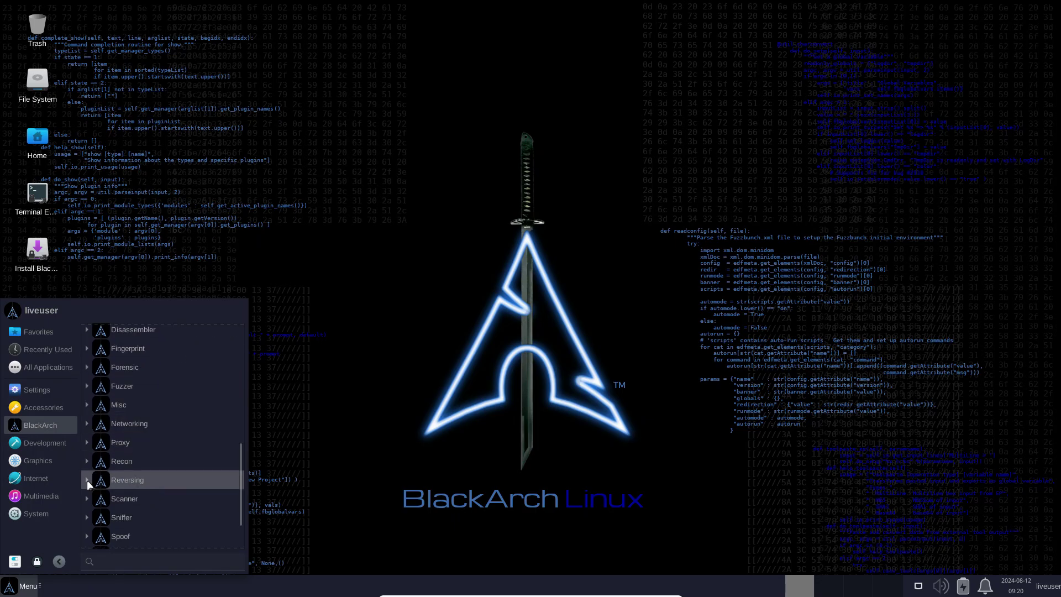
left_click(130, 480)
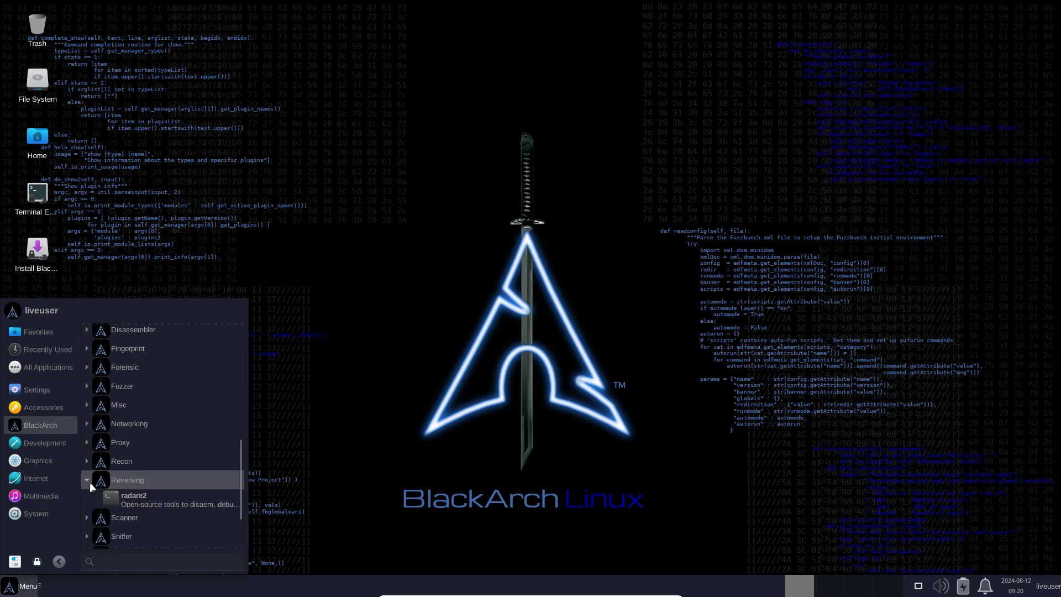
scroll(147, 470, "down", 2)
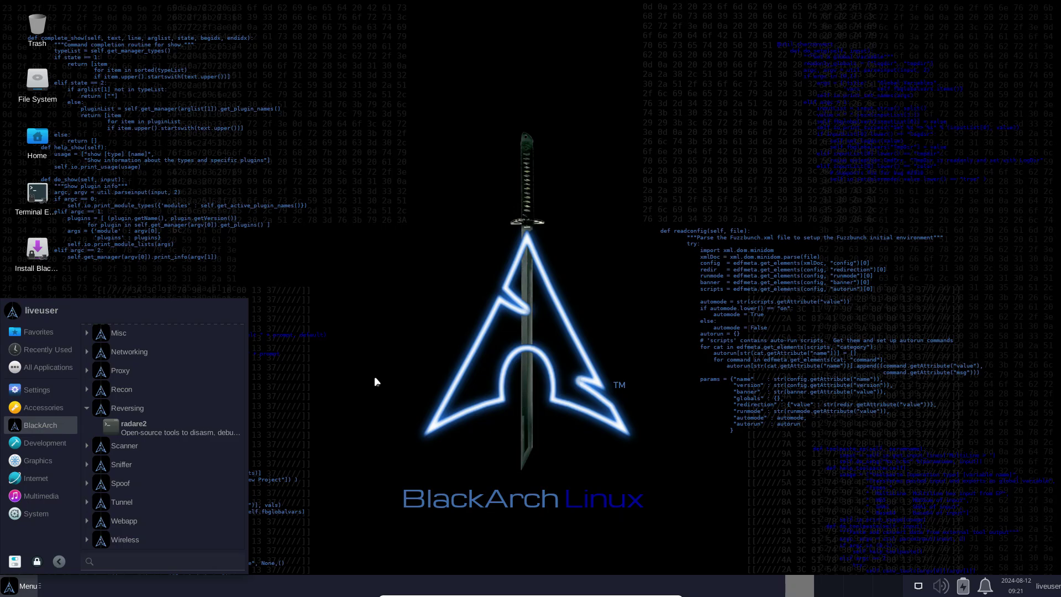
Launch Install BlackArch from the desktop and authenticate it with the live user's password
left_click(402, 372)
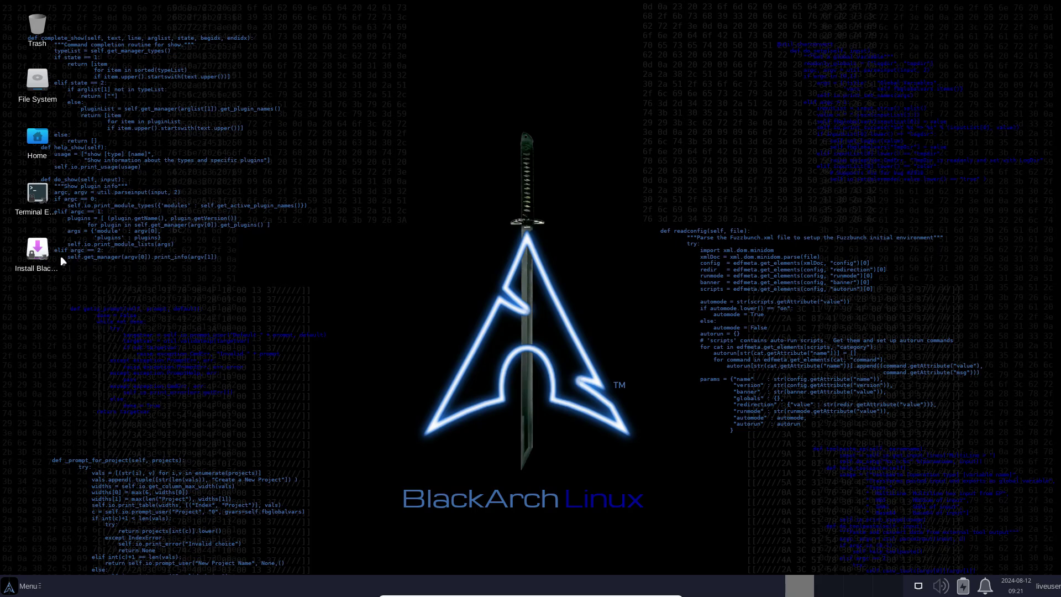
double_click(35, 249)
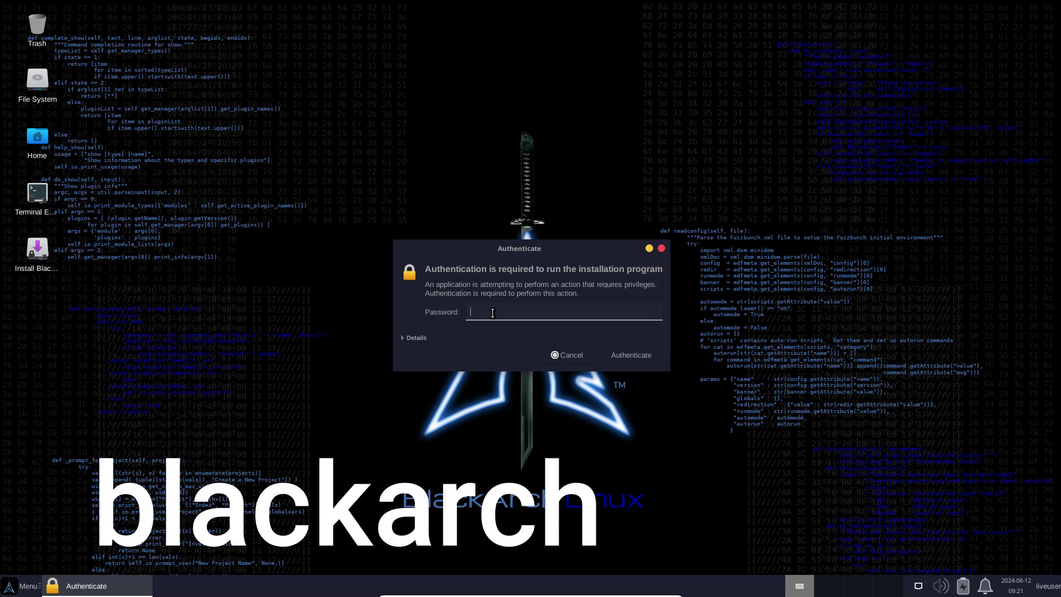
type("rootkarch")
left_click(632, 356)
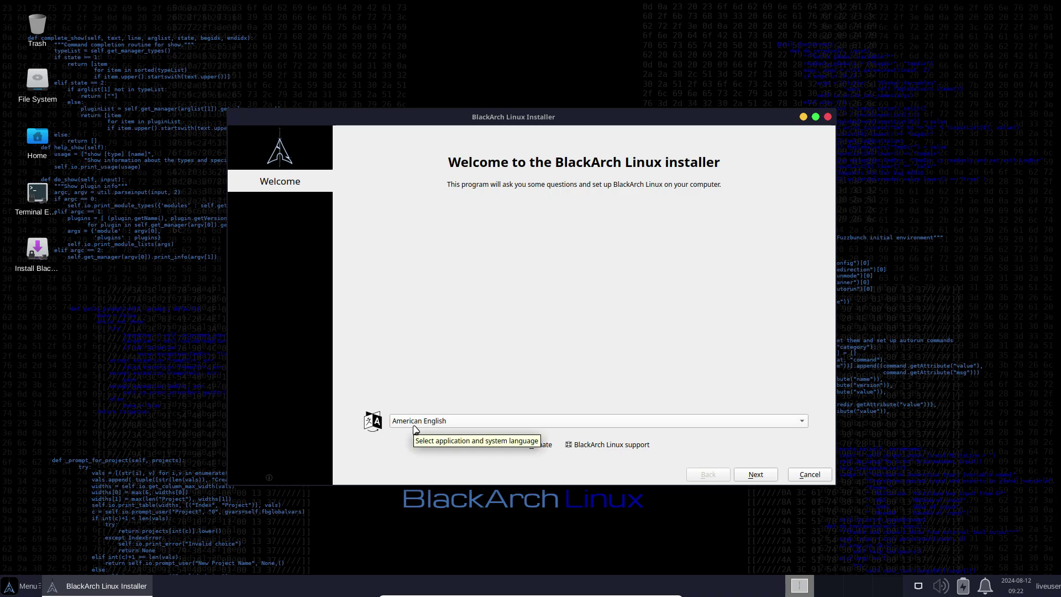
Leave American English on the Welcome page and advance to the Location page
left_click(758, 477)
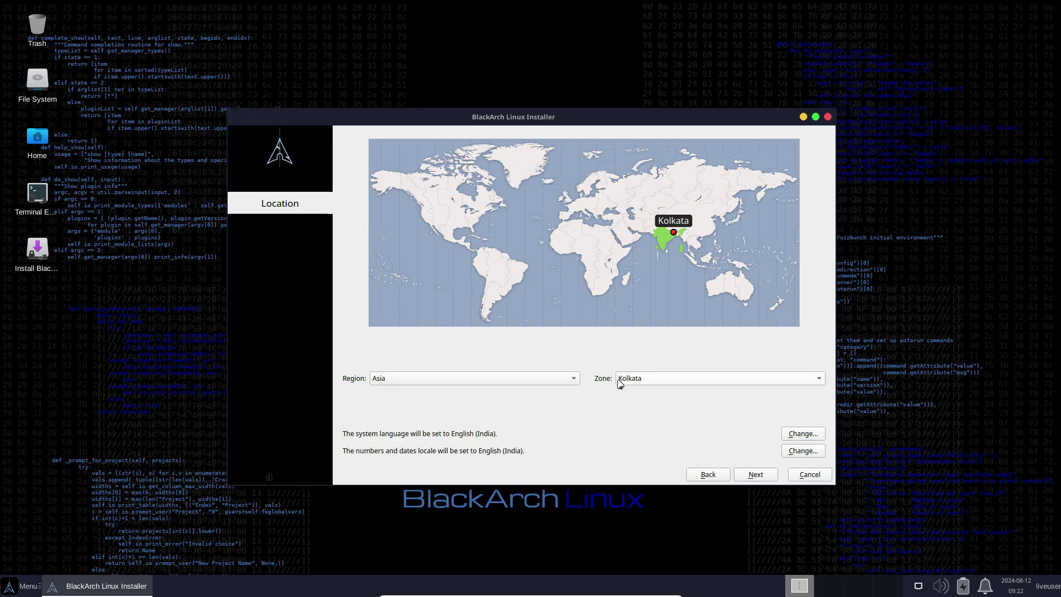
Set the time zone to Asia/Kolkata and accept the English (US) Default keyboard layout
left_click(565, 383)
left_click(373, 377)
left_click(787, 380)
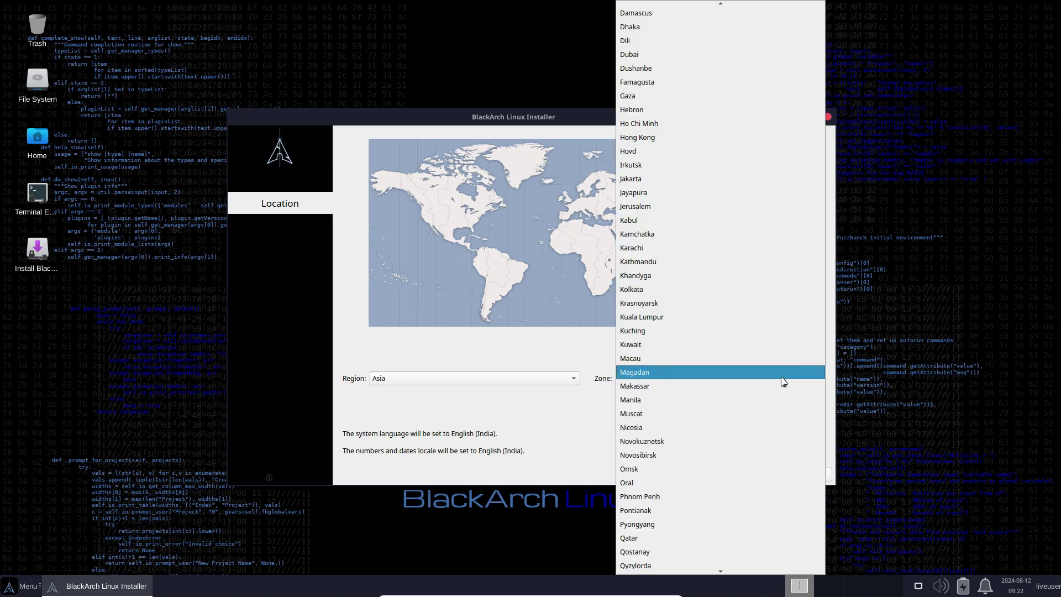
left_click(674, 289)
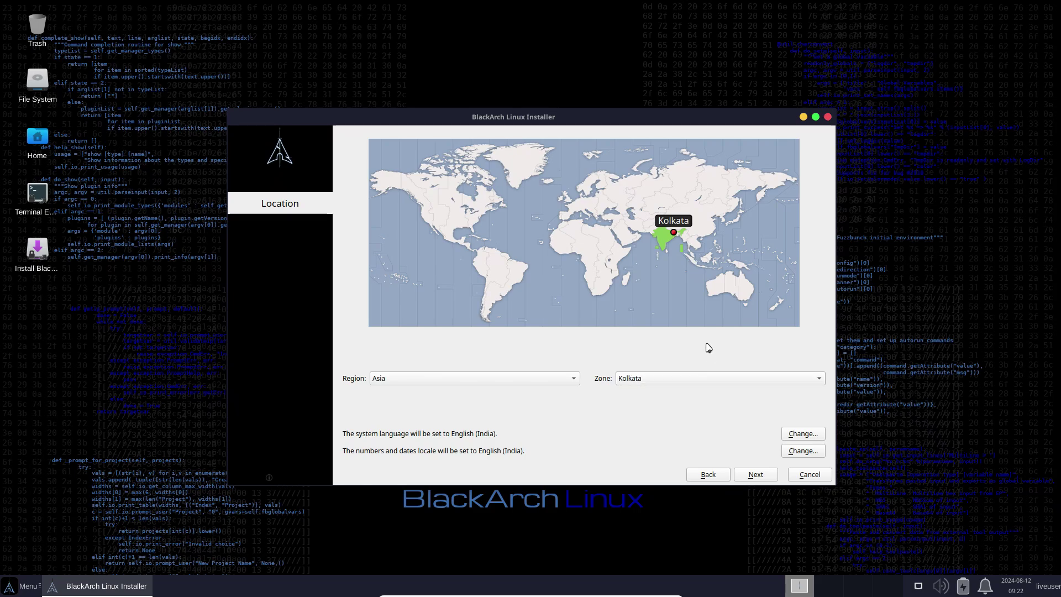
left_click(756, 475)
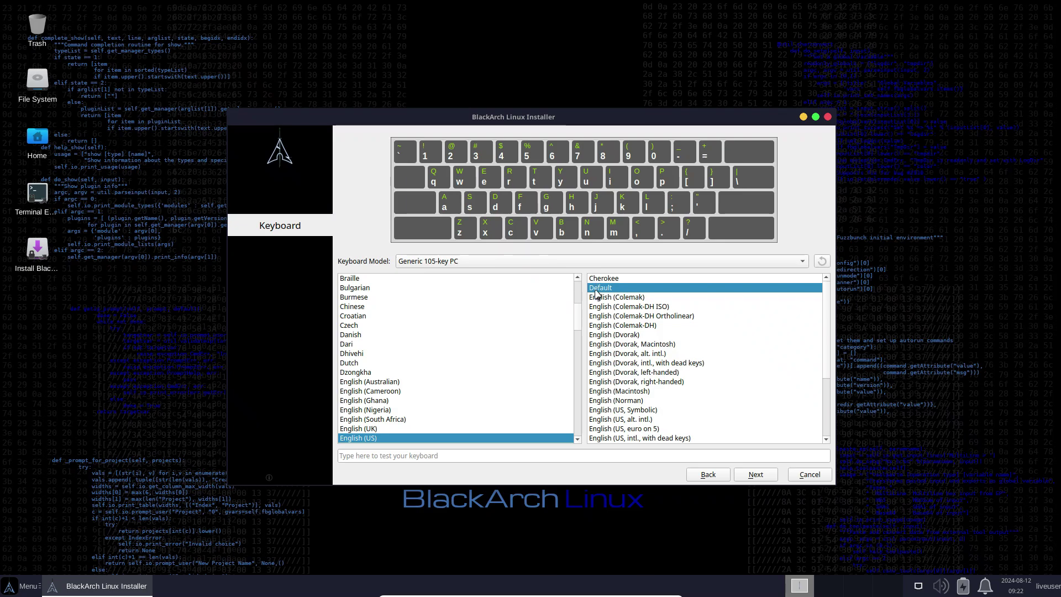
left_click(757, 474)
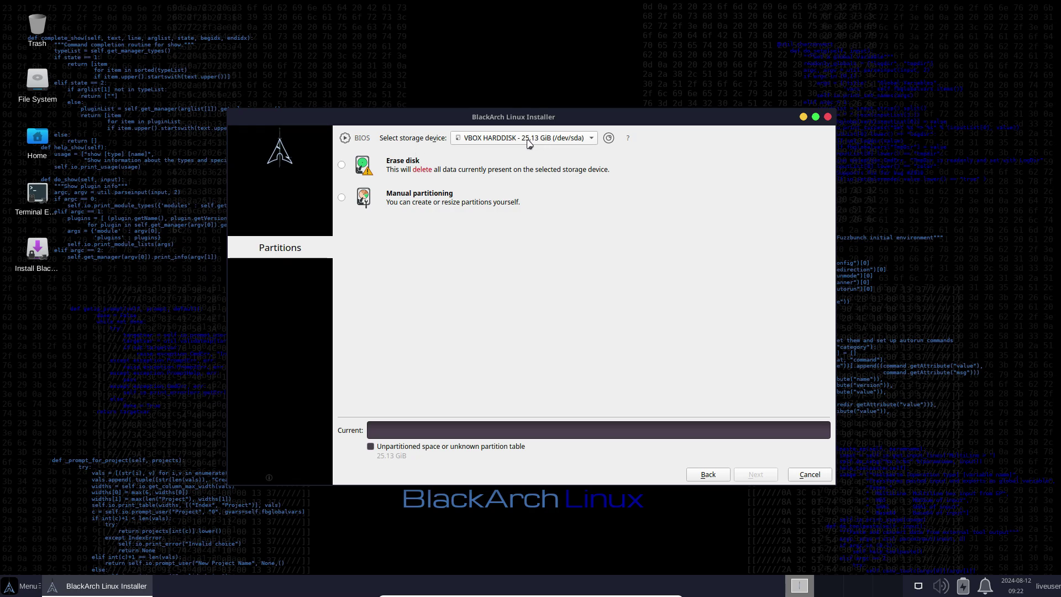
Erase the VBOX HARDDISK (/dev/sda) with No Swap and an ext4 filesystem
left_click(586, 143)
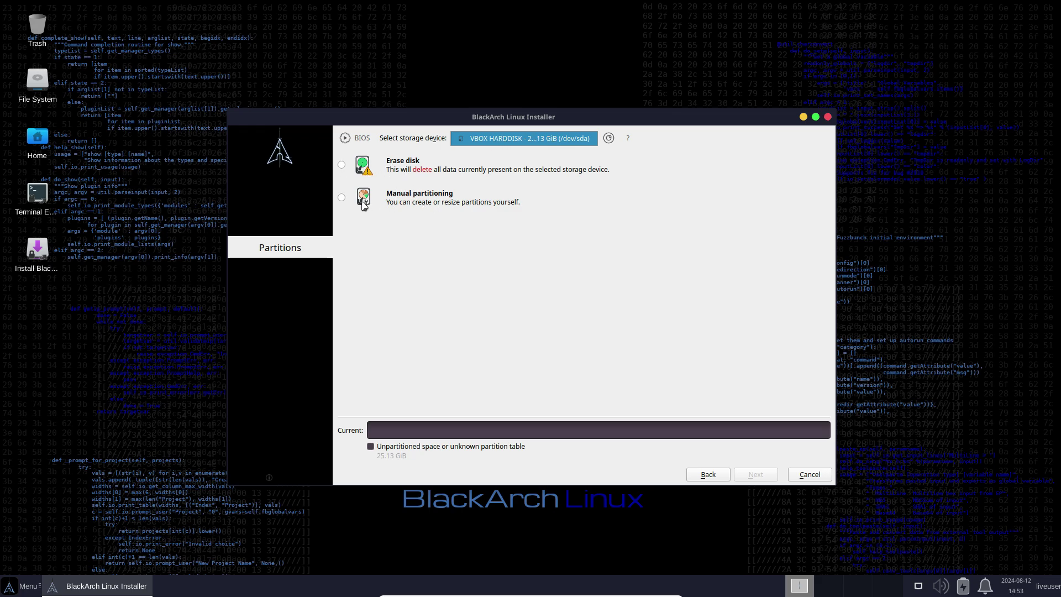
left_click(342, 170)
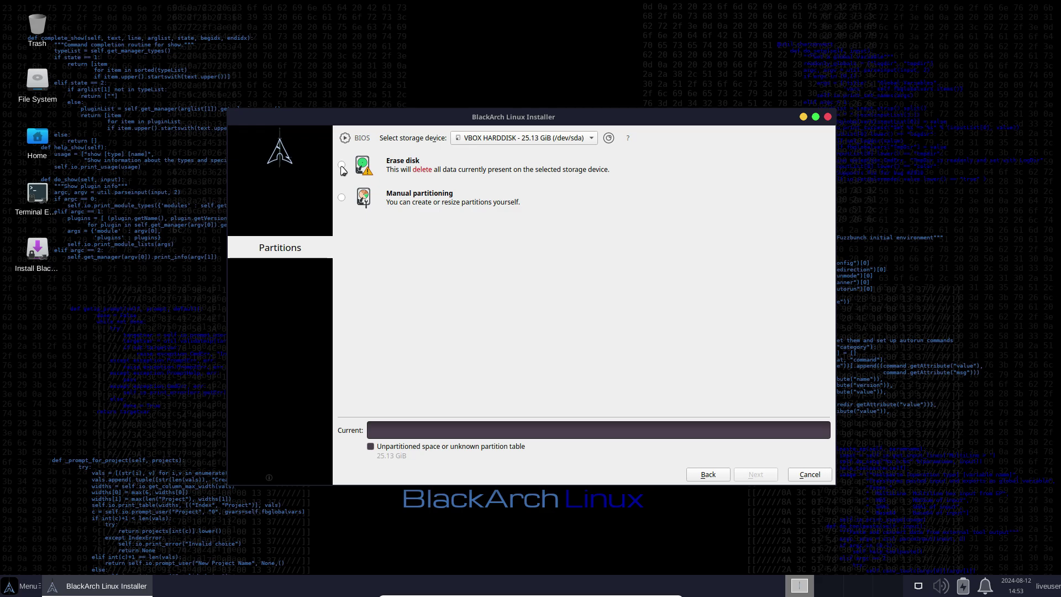
left_click(342, 168)
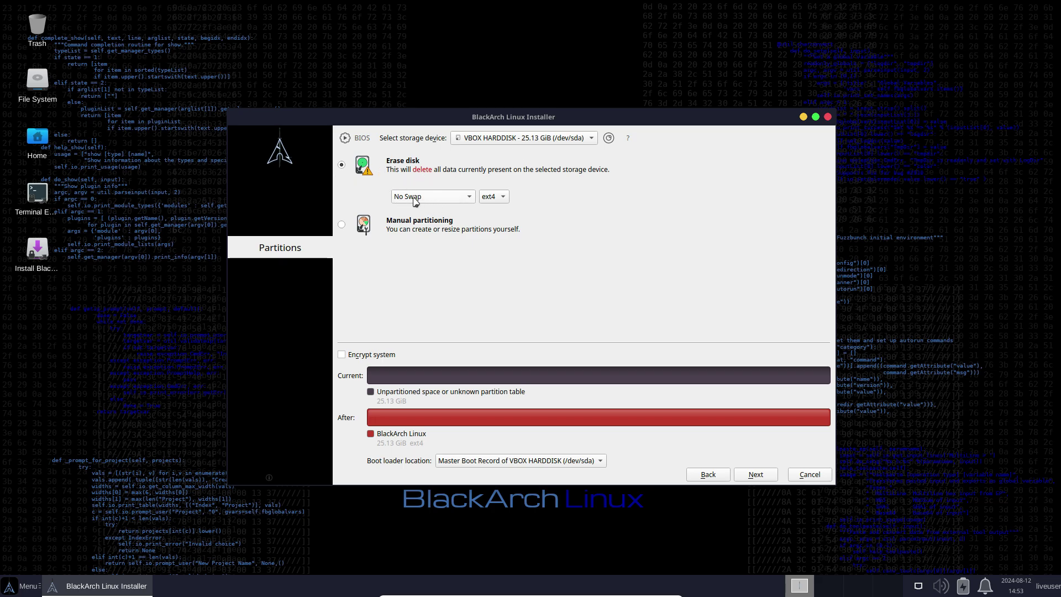
left_click(453, 198)
left_click(453, 198)
left_click(504, 202)
left_click(491, 206)
On the Users page, enter the user's full name and type the account password twice
left_click(756, 474)
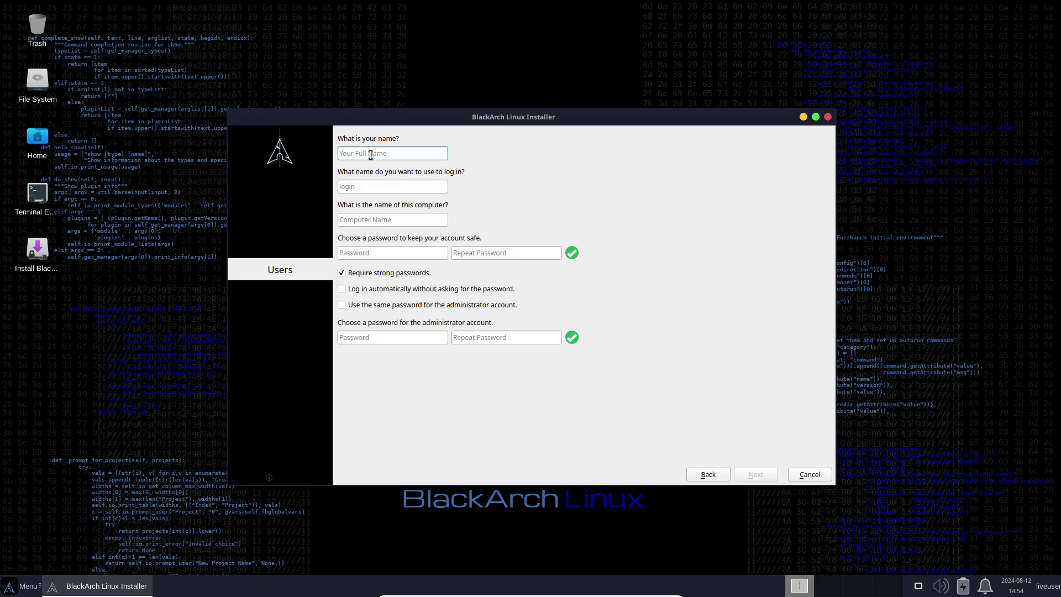
type("aman")
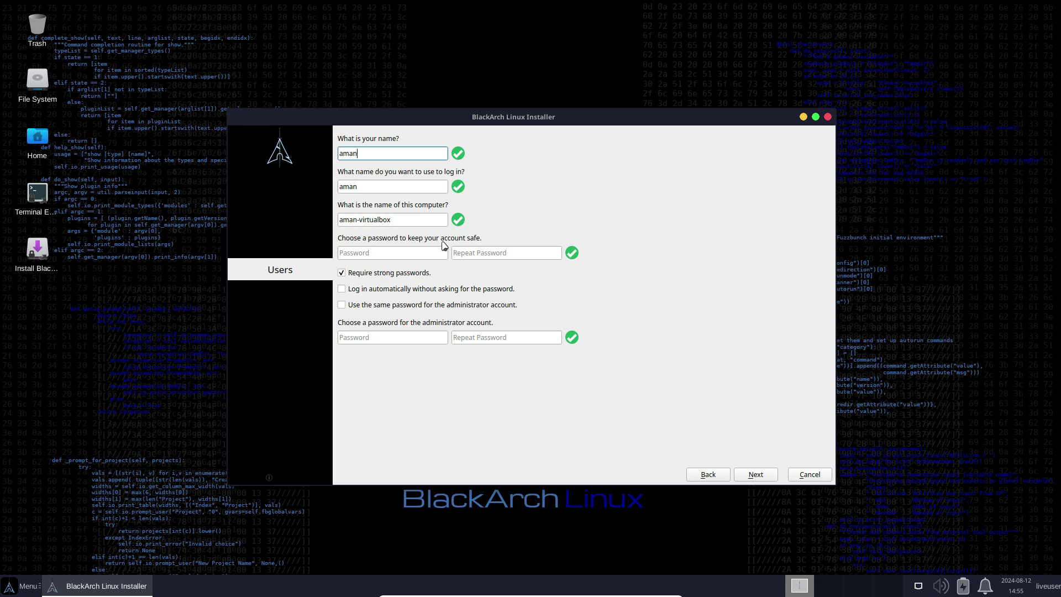
left_click(403, 251)
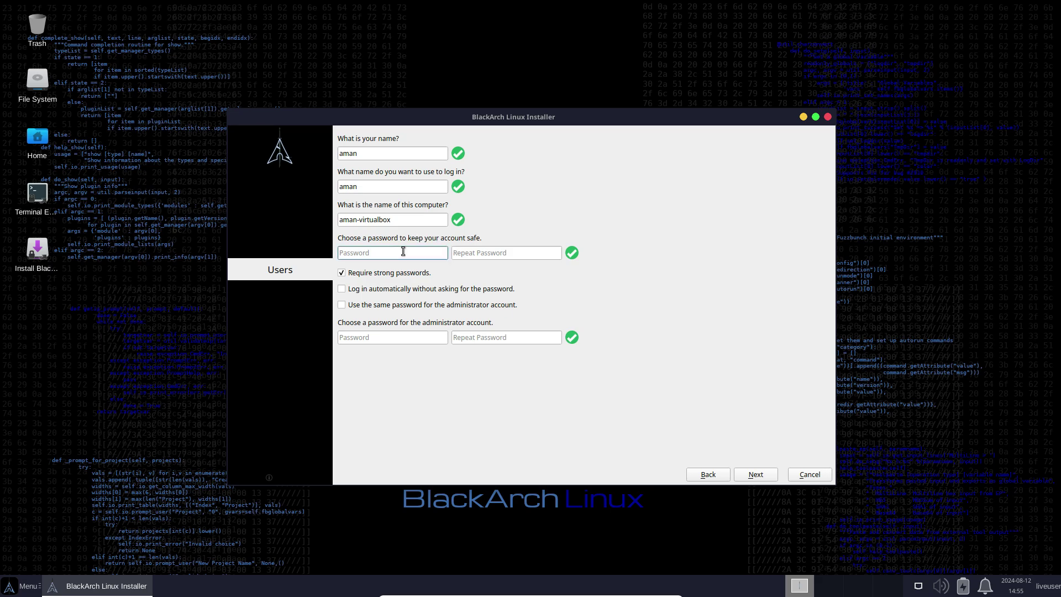
type("a")
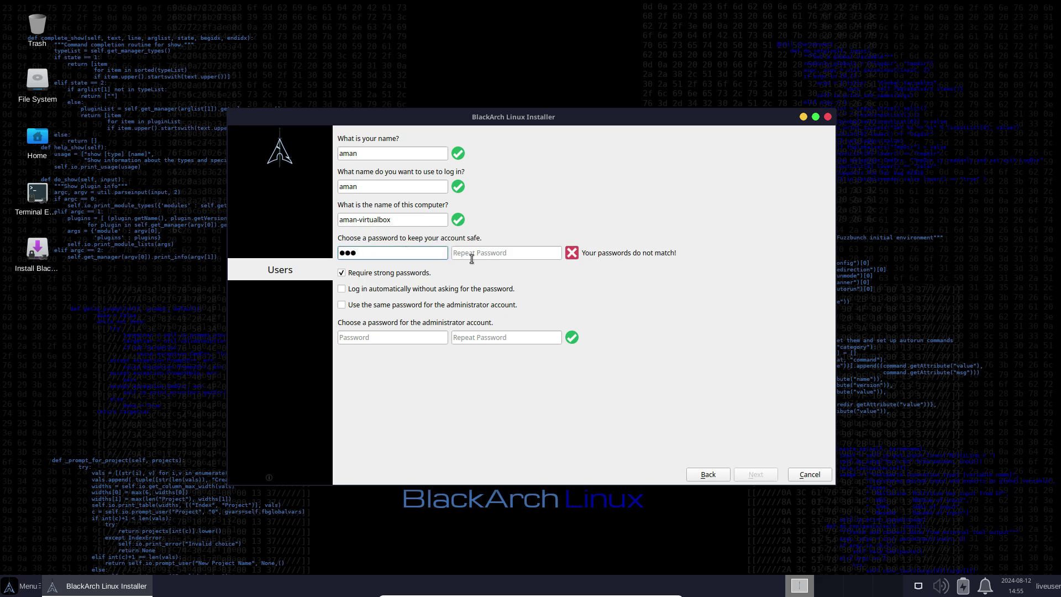
left_click(479, 254)
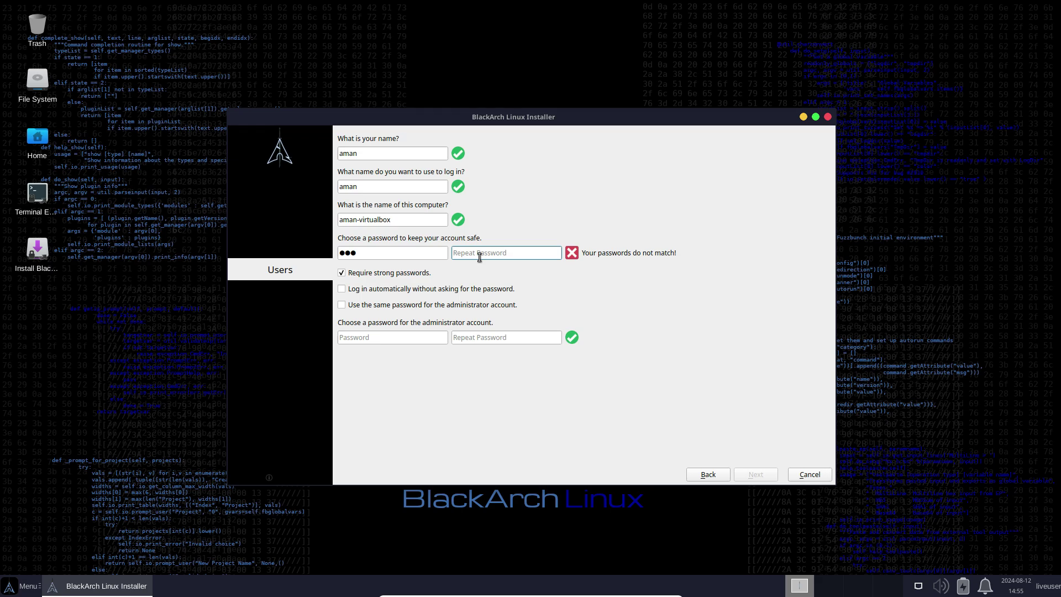
type("aaa")
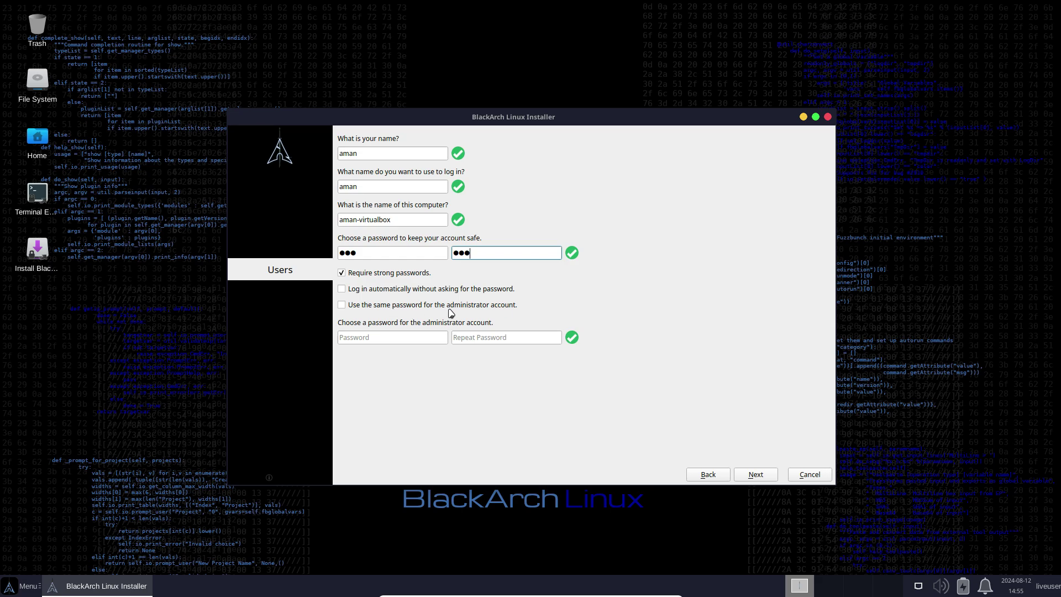
Tick 'Use the same password for the administrator account' and check the login and full name fields
left_click(343, 308)
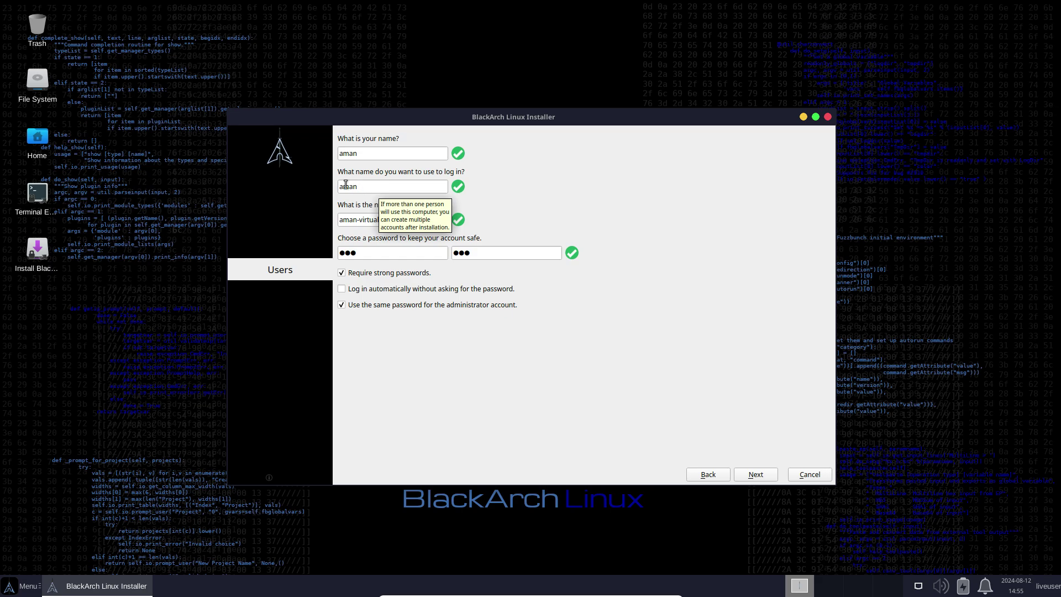
left_click_drag(388, 184, 339, 185)
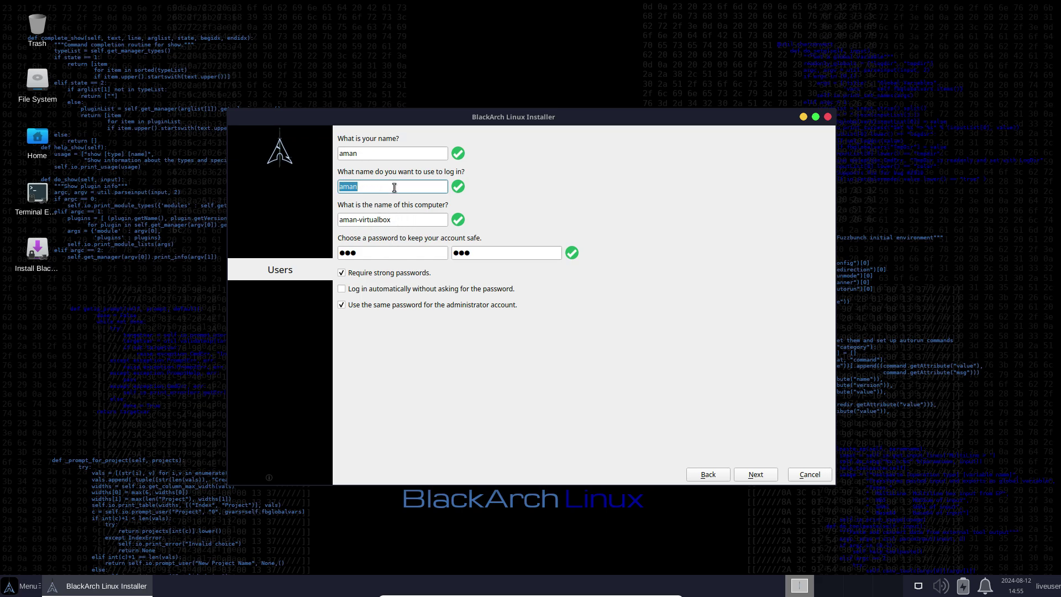
left_click(360, 153)
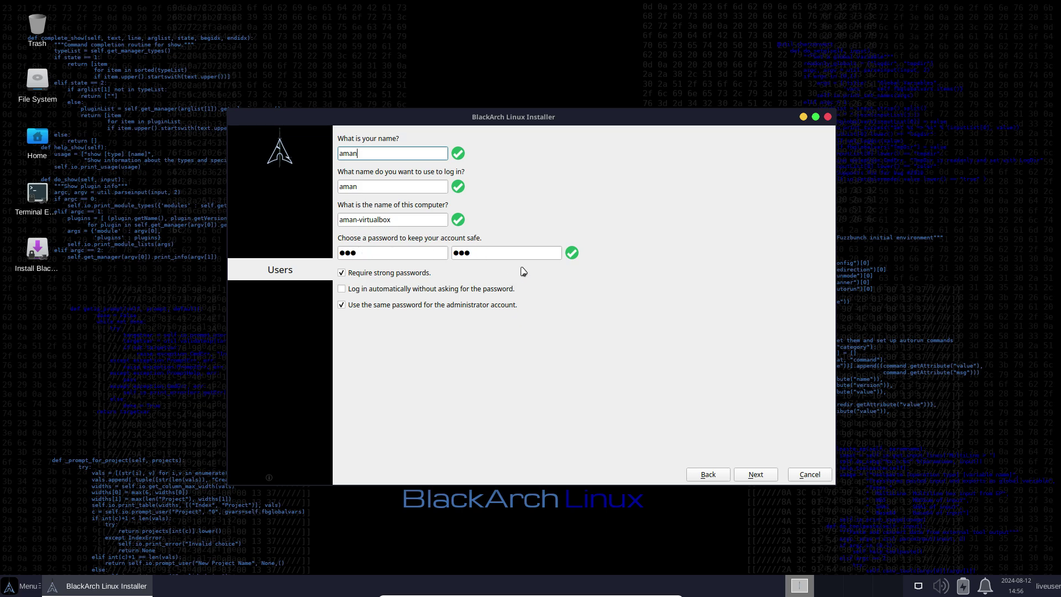
Review the Summary page and begin installing BlackArch Linux onto /dev/sda
left_click(761, 478)
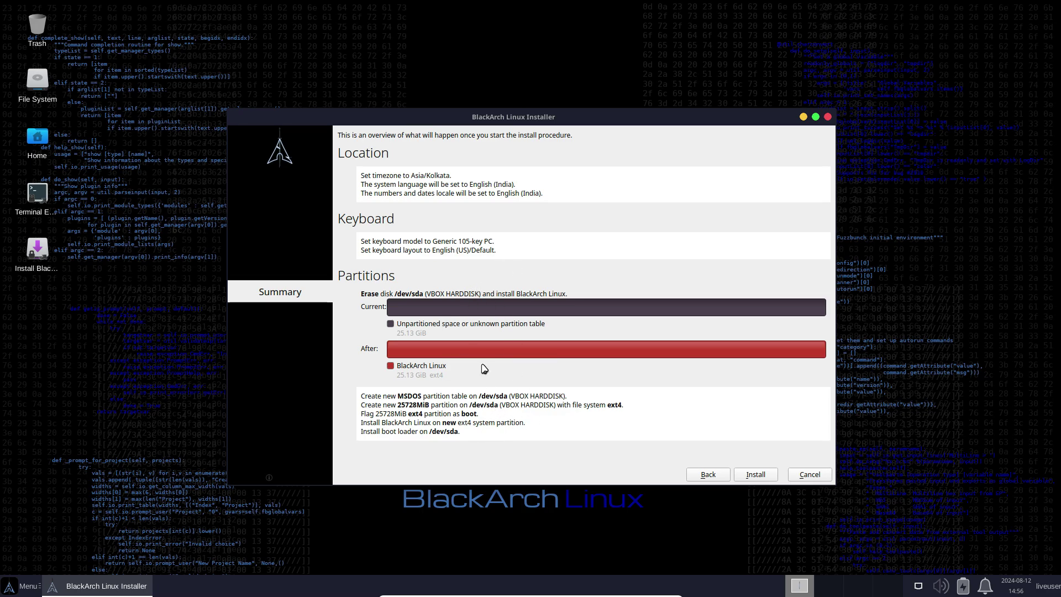
left_click(755, 475)
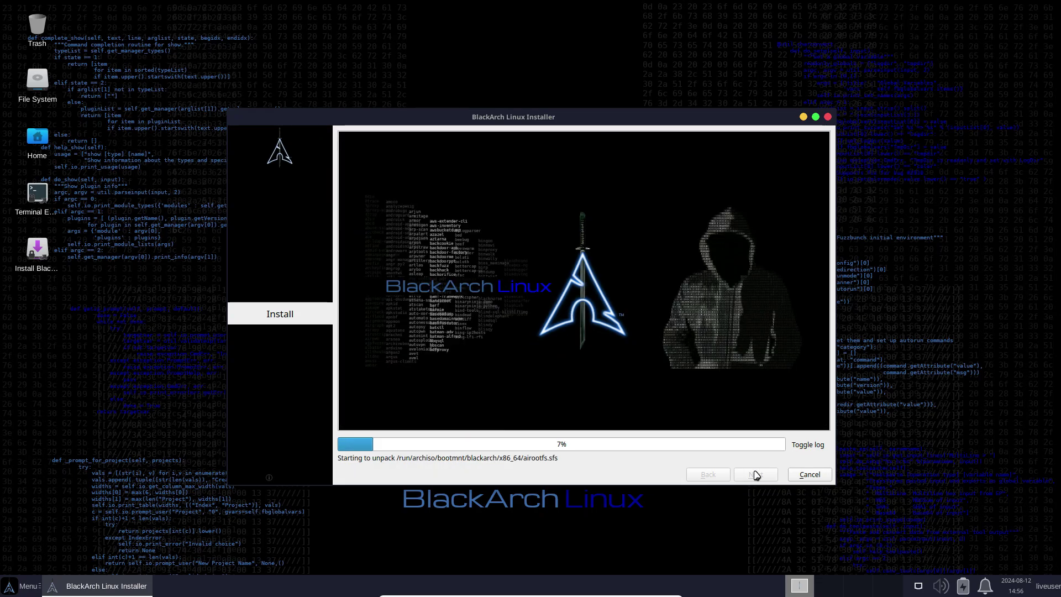
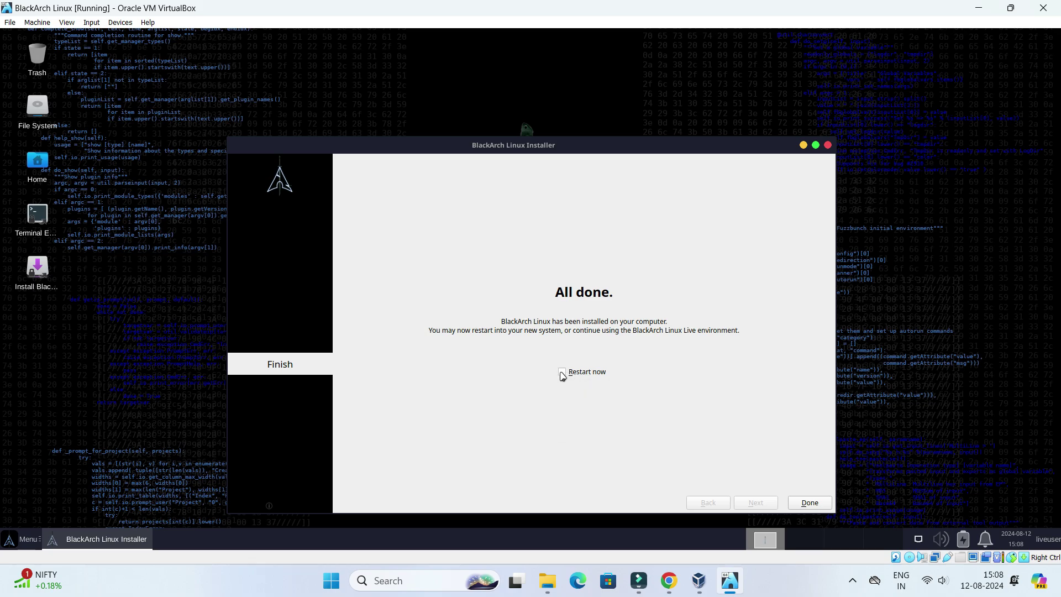
Close the installer's All done page with Restart now unchecked
left_click(561, 373)
left_click(809, 503)
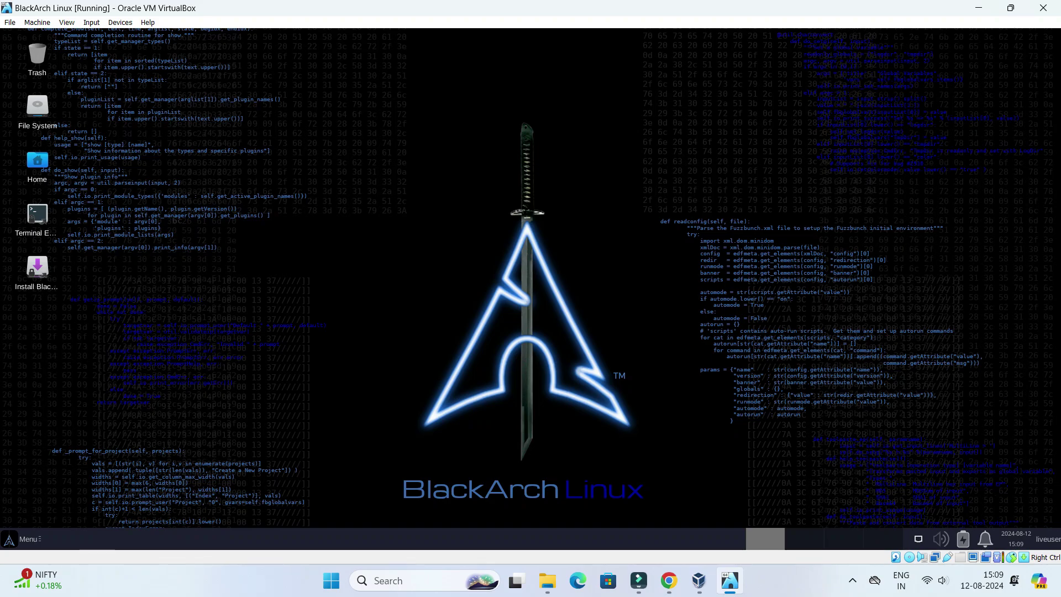
Shut down the live system from the liveuser panel menu and confirm Shut Down
left_click(1051, 540)
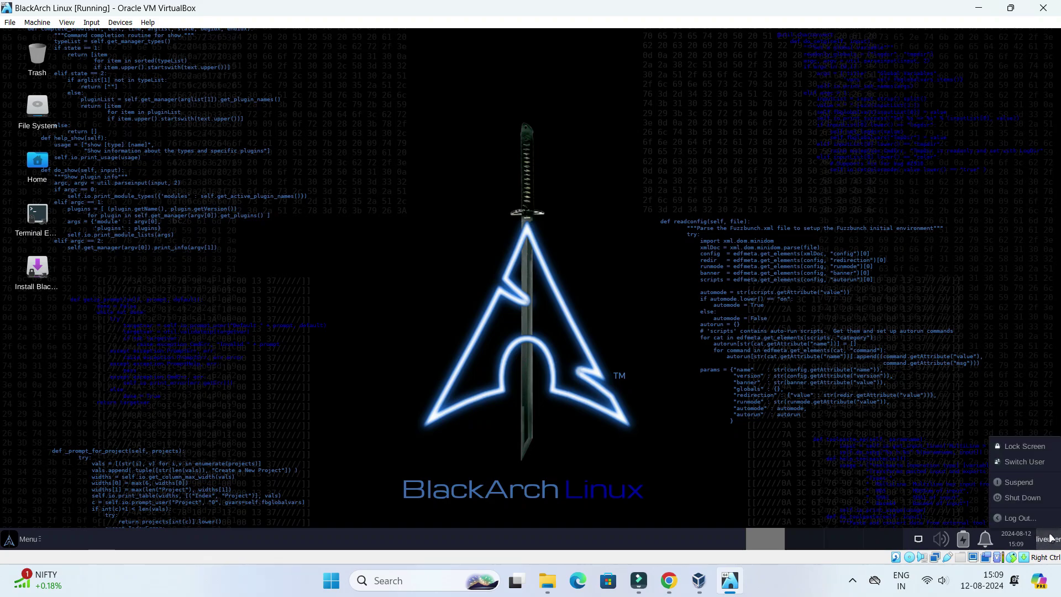
left_click(1020, 496)
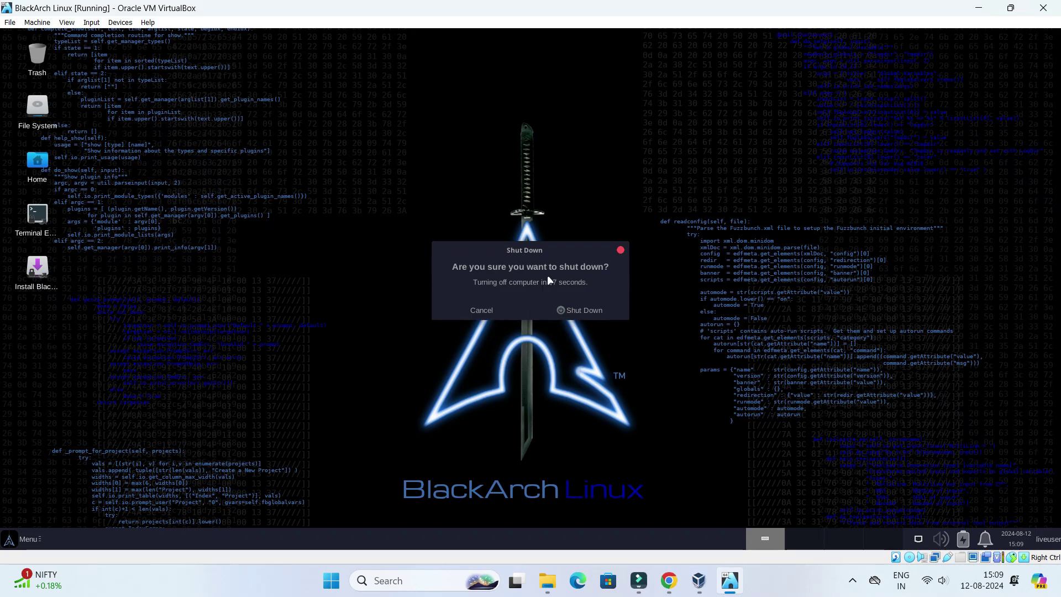
left_click(580, 310)
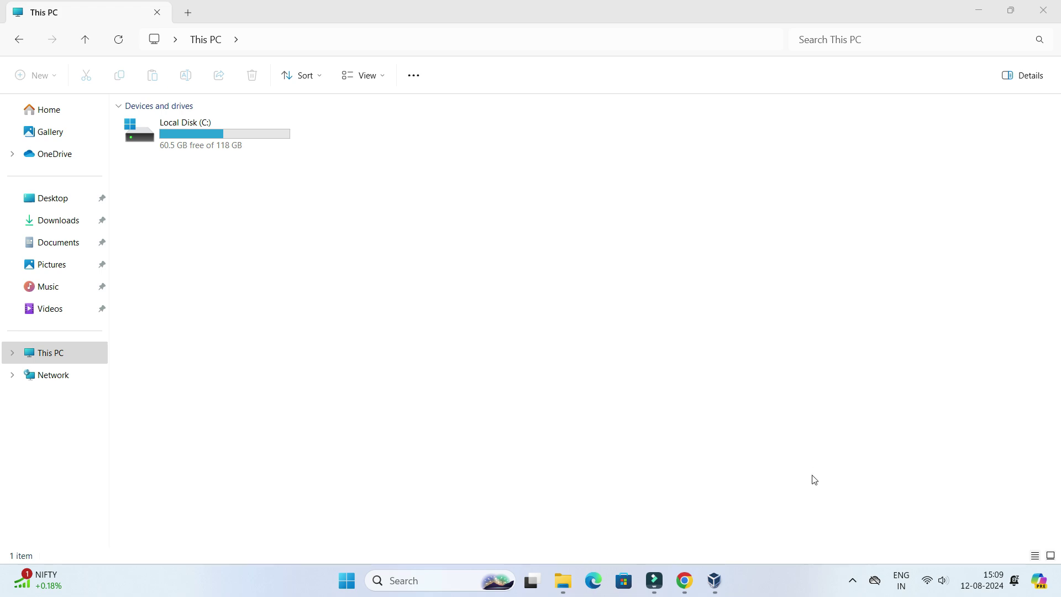
Switch to Oracle VM VirtualBox Manager from the Windows taskbar
left_click(716, 579)
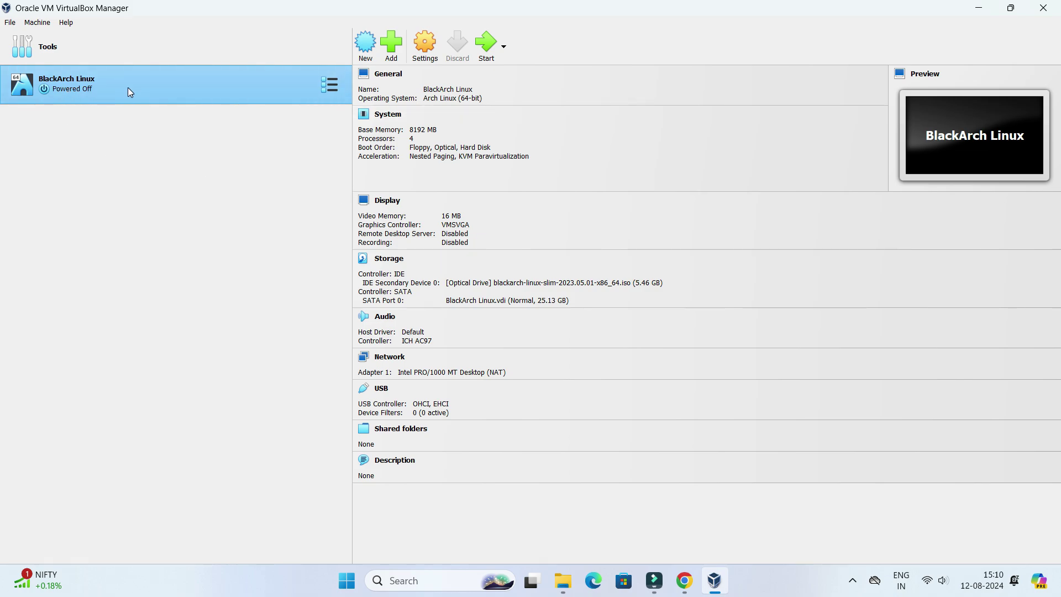
Open BlackArch Linux's Storage settings and select the blackarch-linux-slim ISO under Controller: IDE
left_click(423, 45)
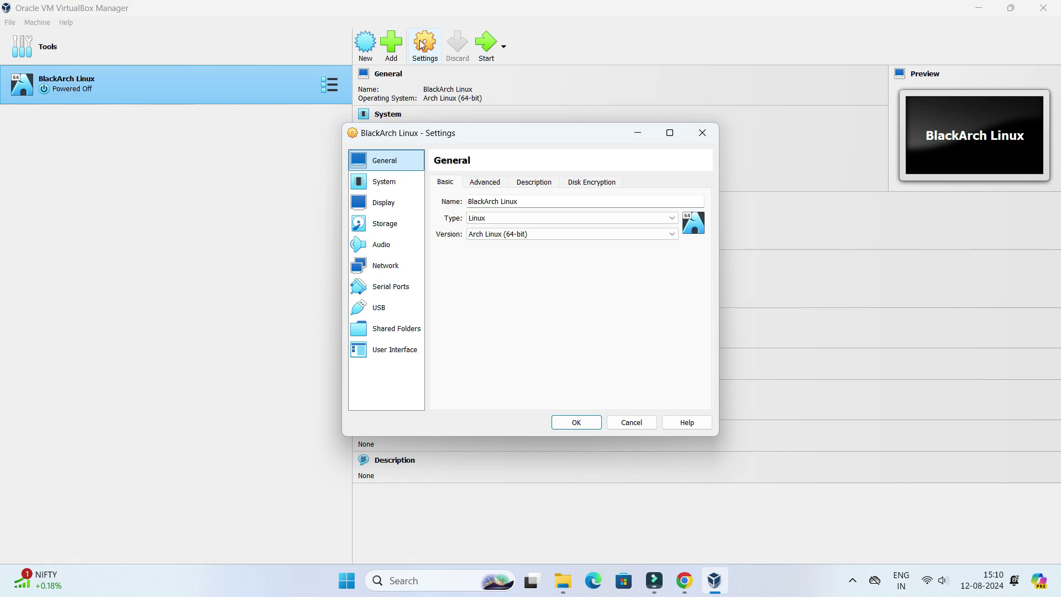
left_click(383, 226)
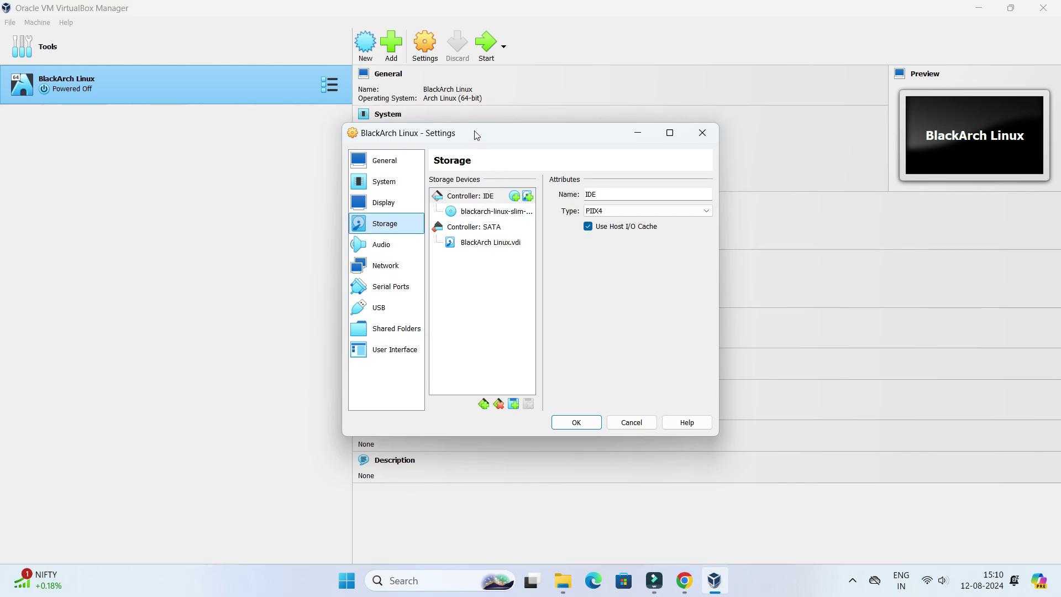
left_click(481, 215)
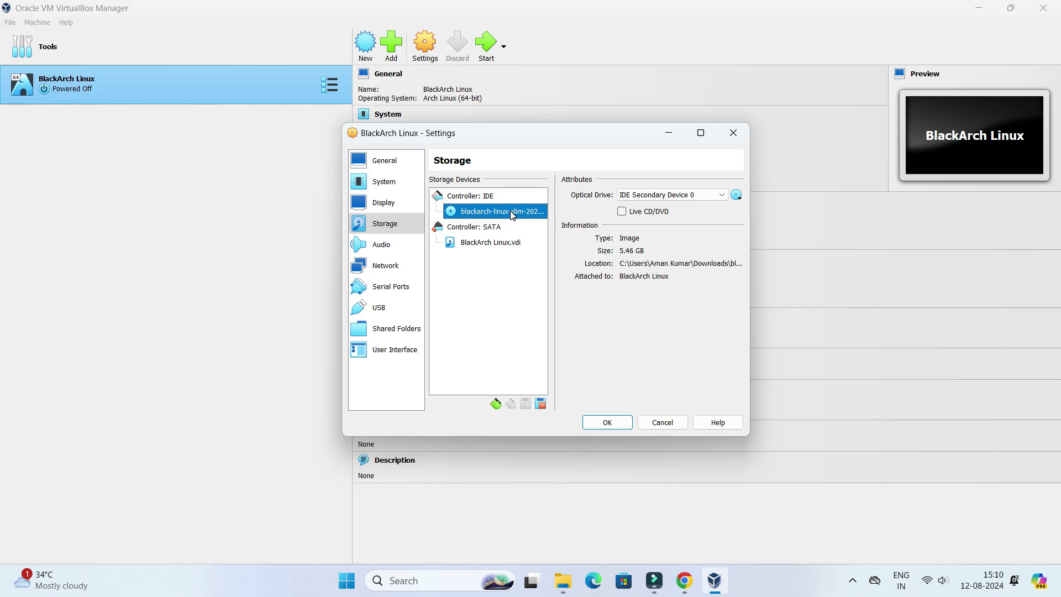
Remove the installer ISO from the optical drive and save the settings with OK
left_click(740, 199)
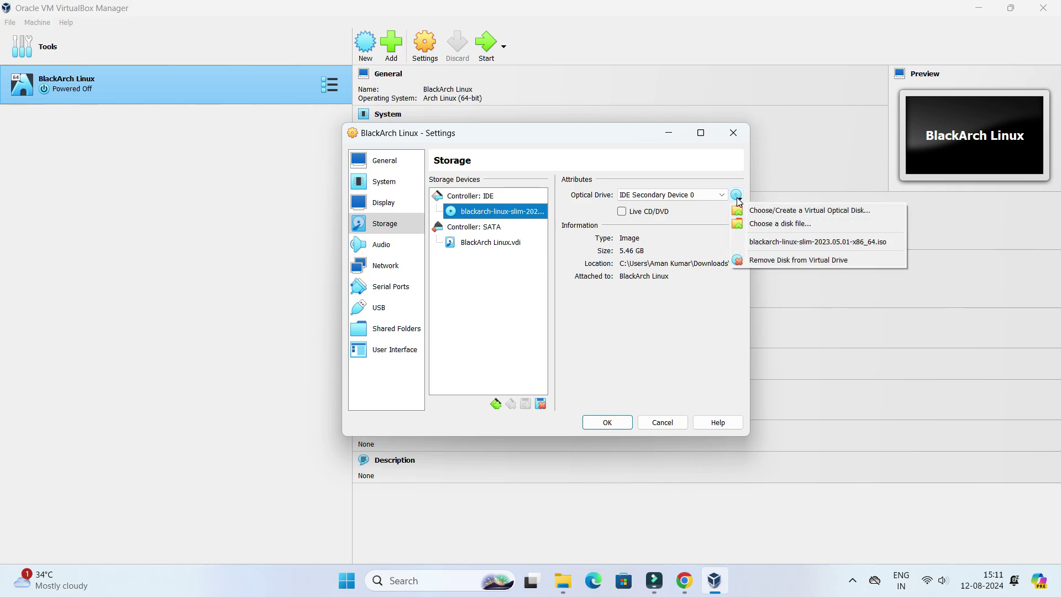
left_click(784, 260)
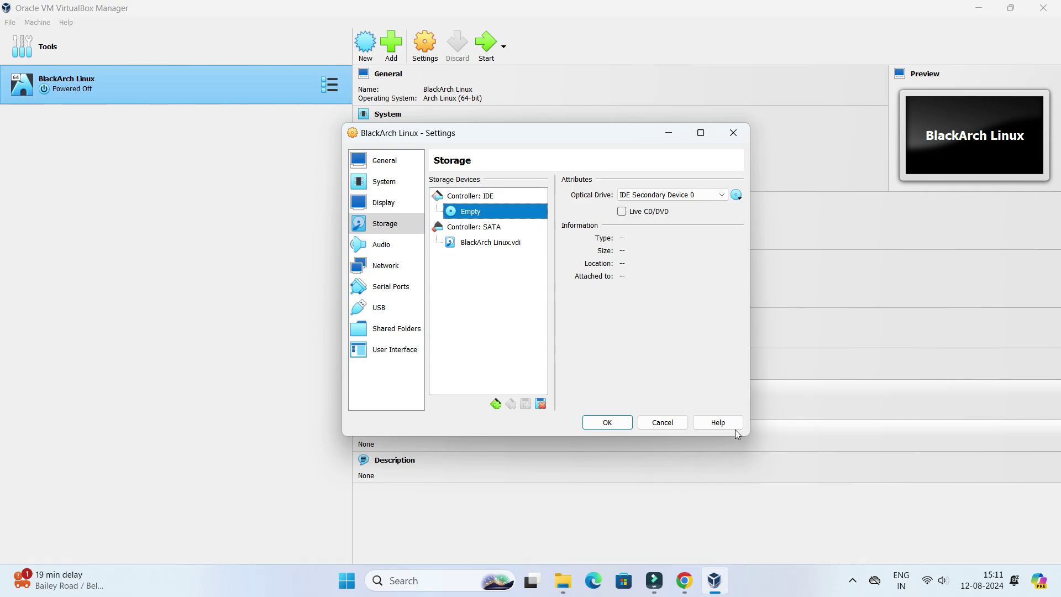
left_click(606, 424)
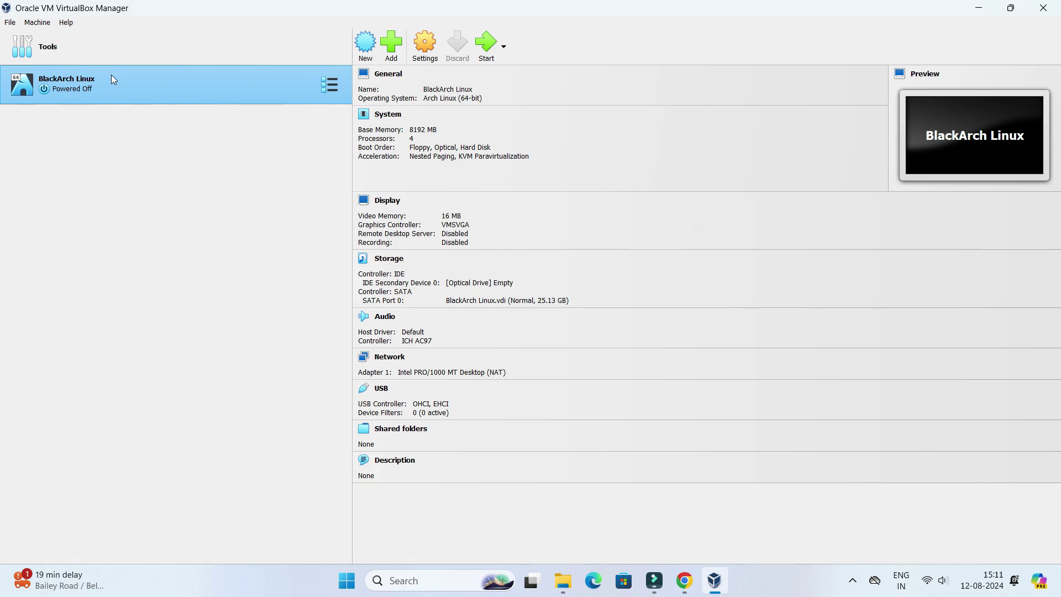
Start the BlackArch Linux VM and let it boot from its disk to the login screen
left_click(482, 42)
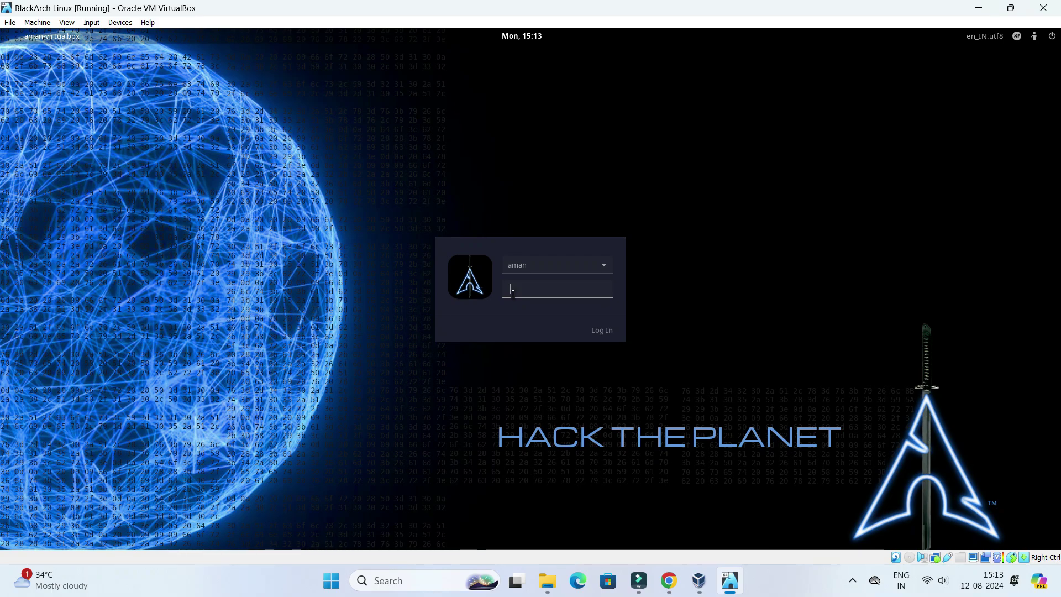
Log in to the installed BlackArch system with the user's password
type("•••")
left_click(603, 334)
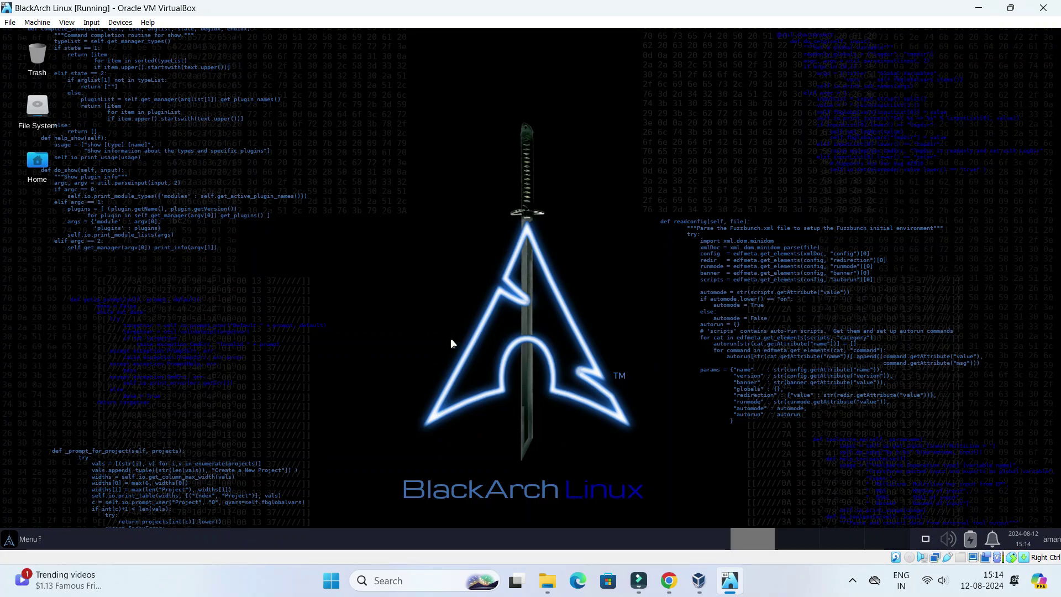
Add a Terminal Emulator shortcut to the desktop and launch a terminal from it
left_click(34, 540)
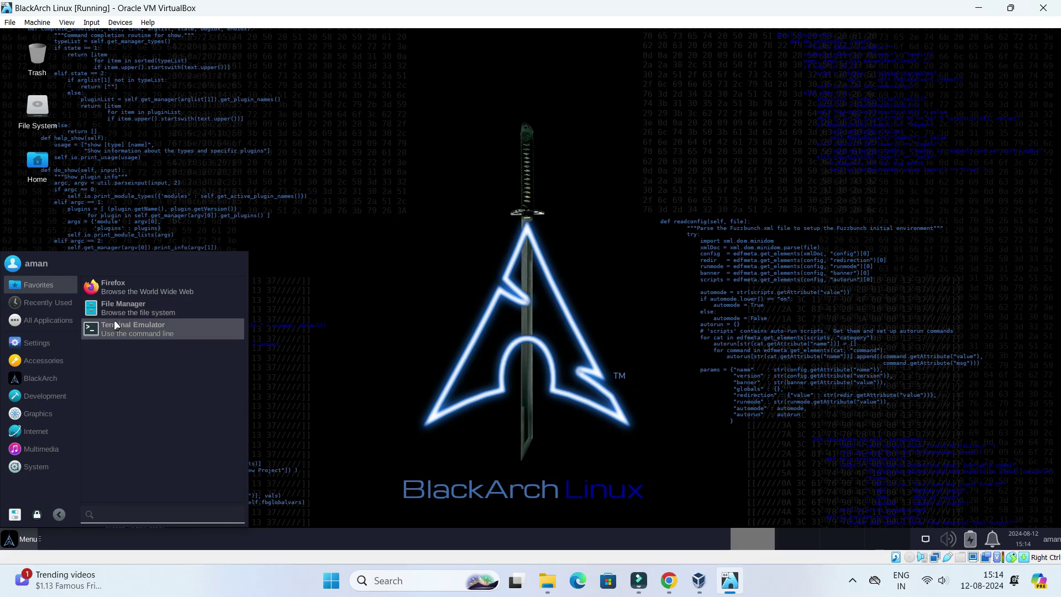
left_click_drag(131, 331, 66, 226)
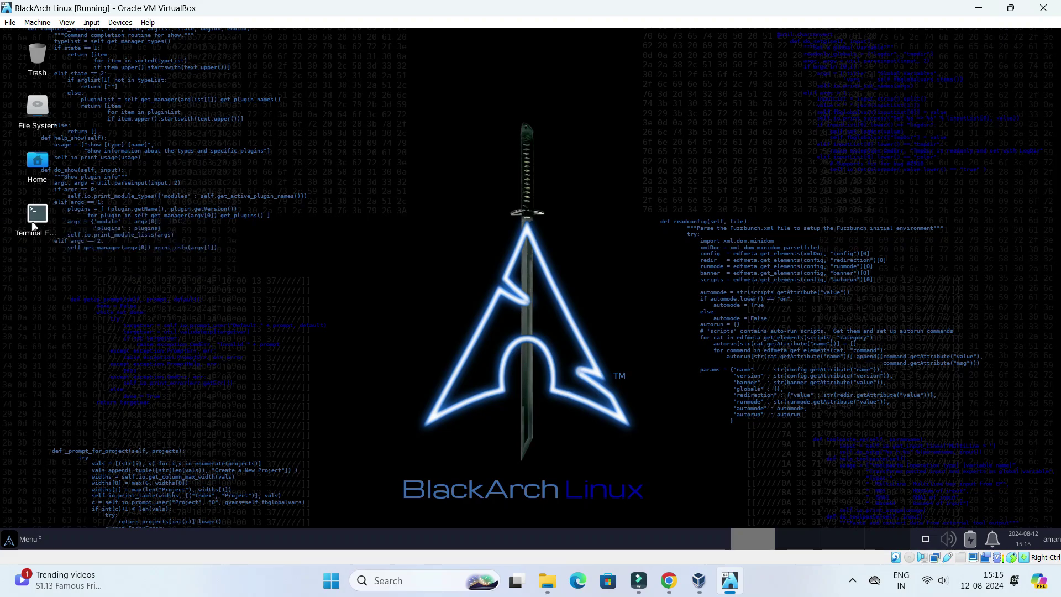
left_click(44, 216)
double_click(44, 217)
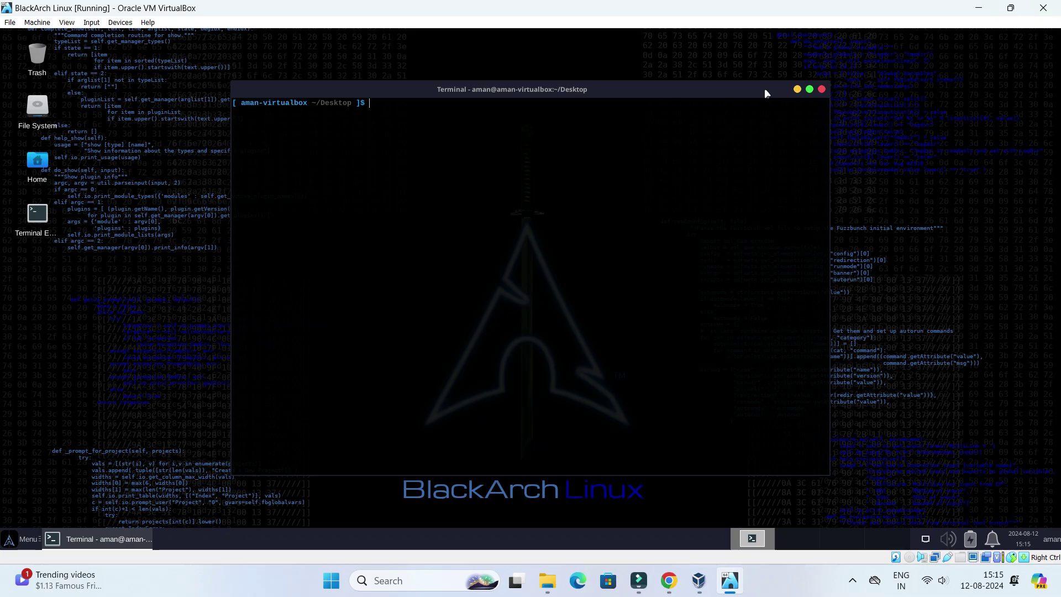
Maximize the terminal, run ls and msfconsole, then minimize it to the taskbar
left_click(810, 90)
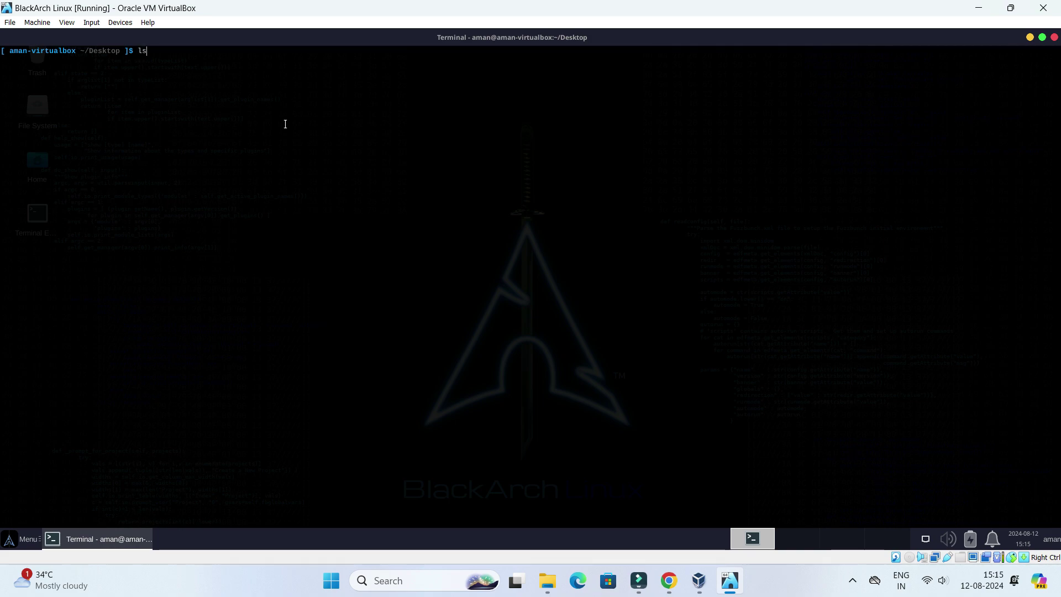
key("Return")
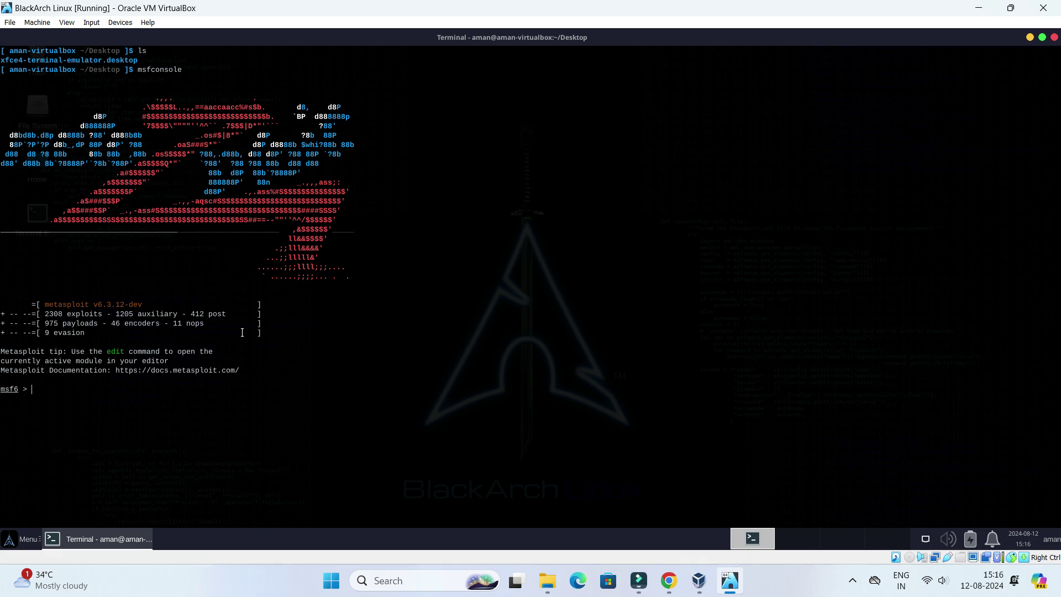
left_click(1029, 37)
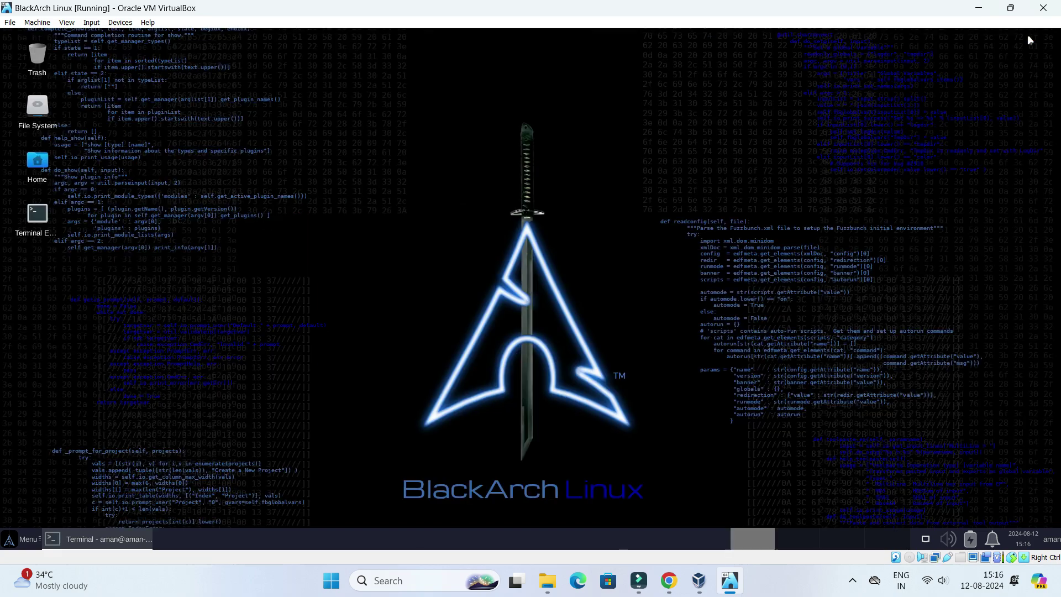
Scroll through Whisker Menu's All Applications list, then close the menu by clicking the desktop
left_click(32, 539)
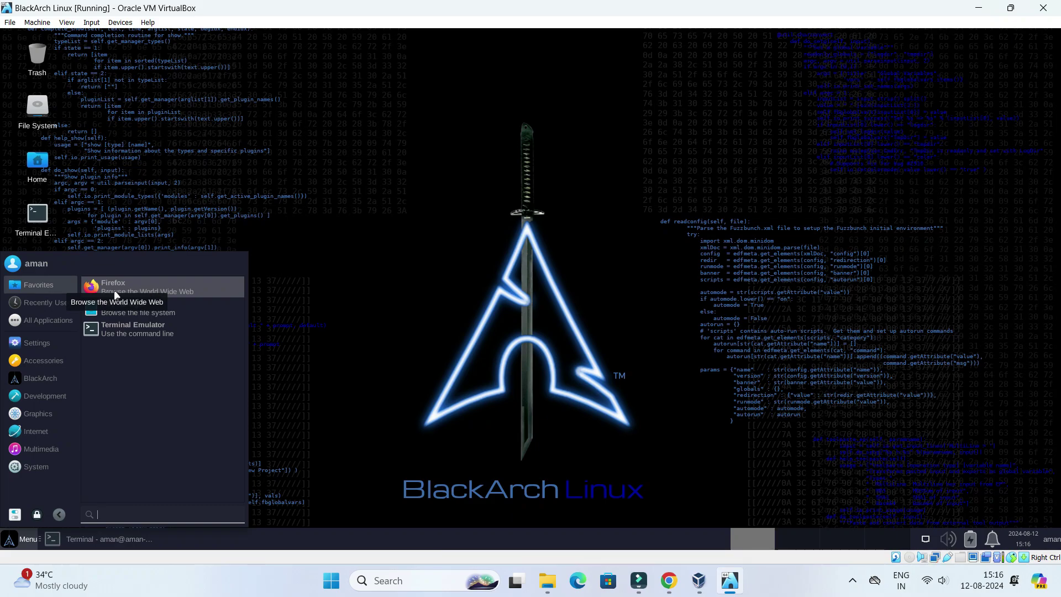
left_click(41, 318)
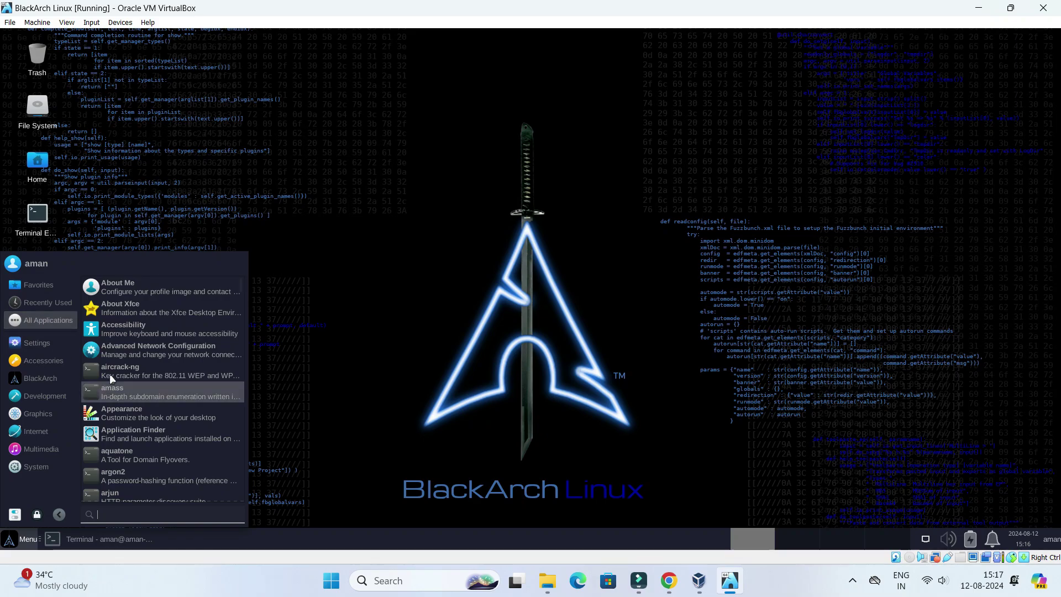
scroll(160, 367, "down", 5)
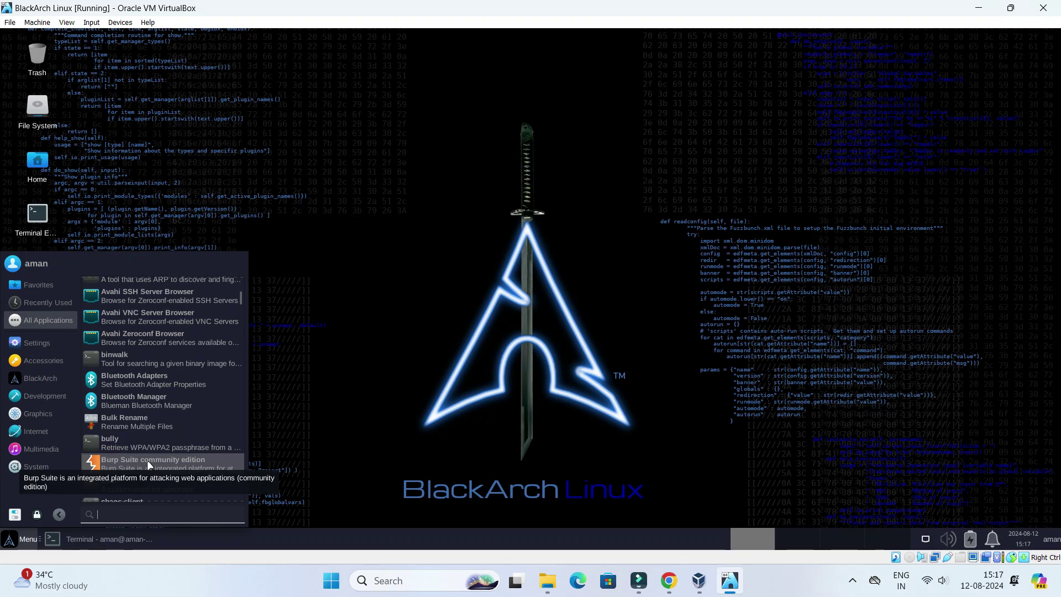
scroll(158, 442, "down", 5)
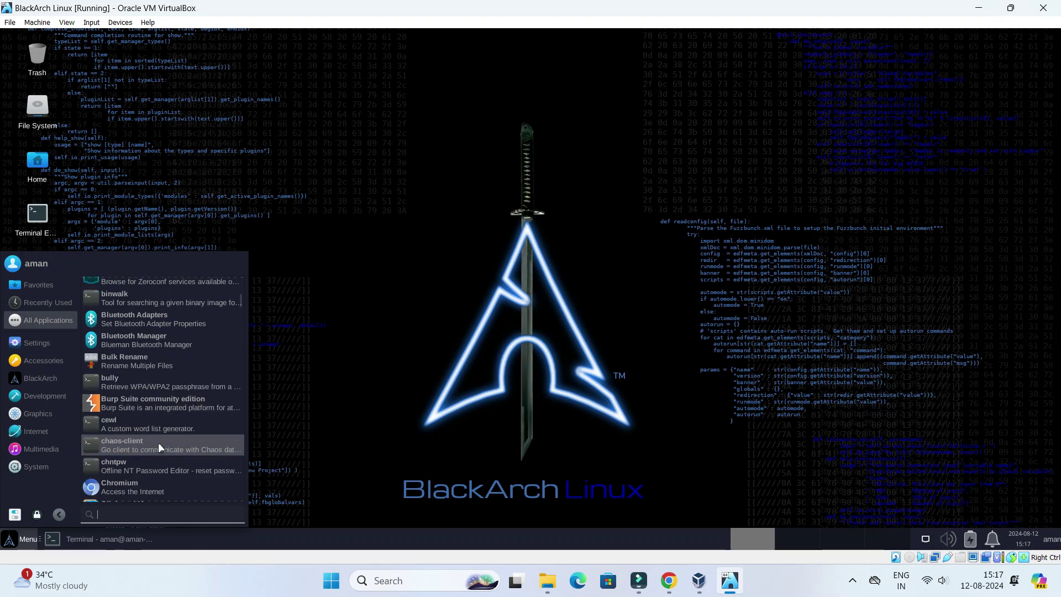
scroll(173, 412, "down", 7)
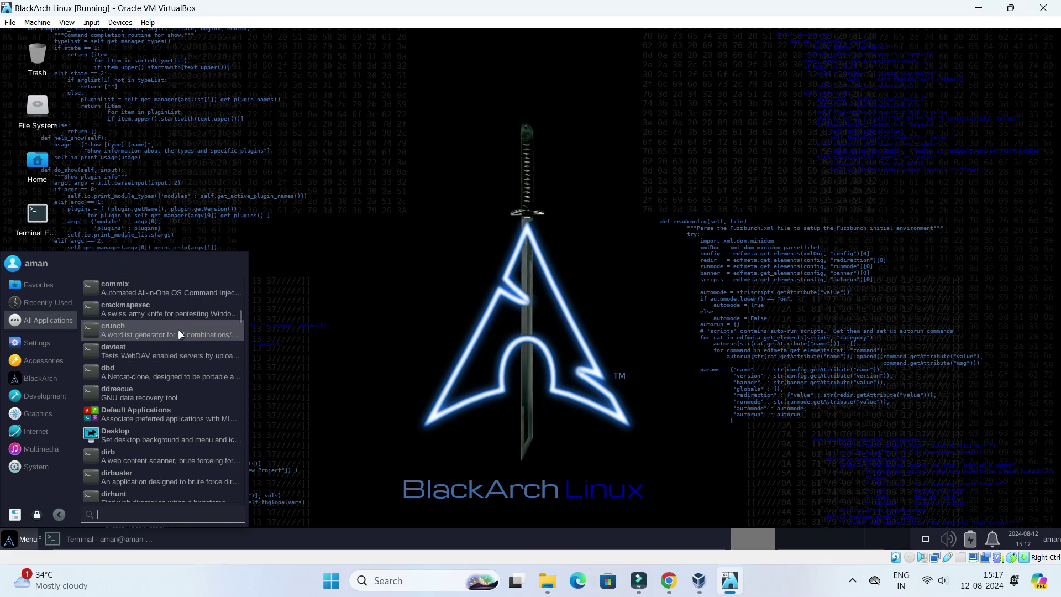
scroll(171, 383, "down", 12)
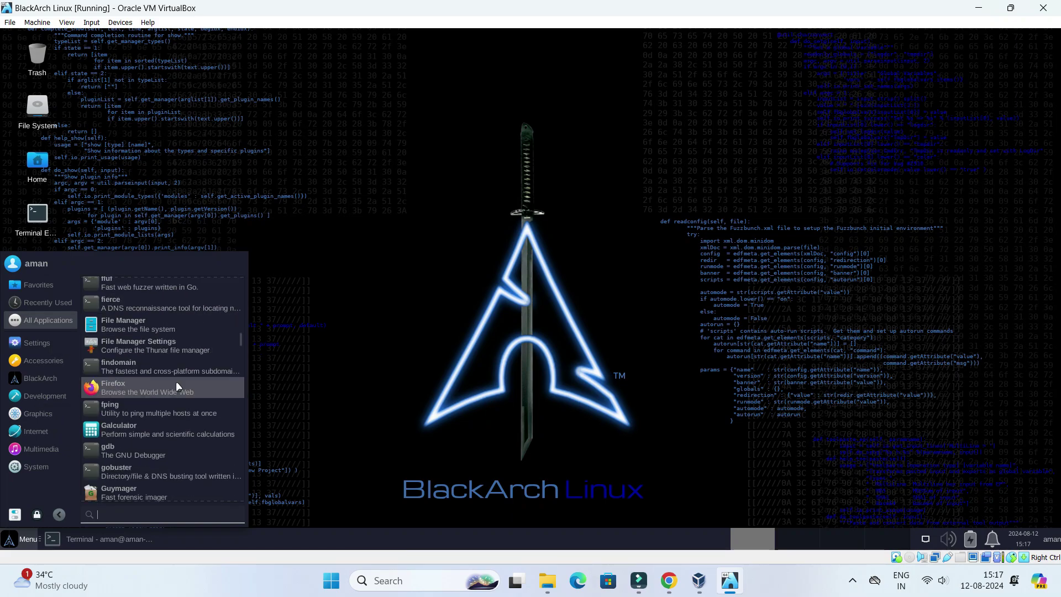
scroll(178, 373, "down", 5)
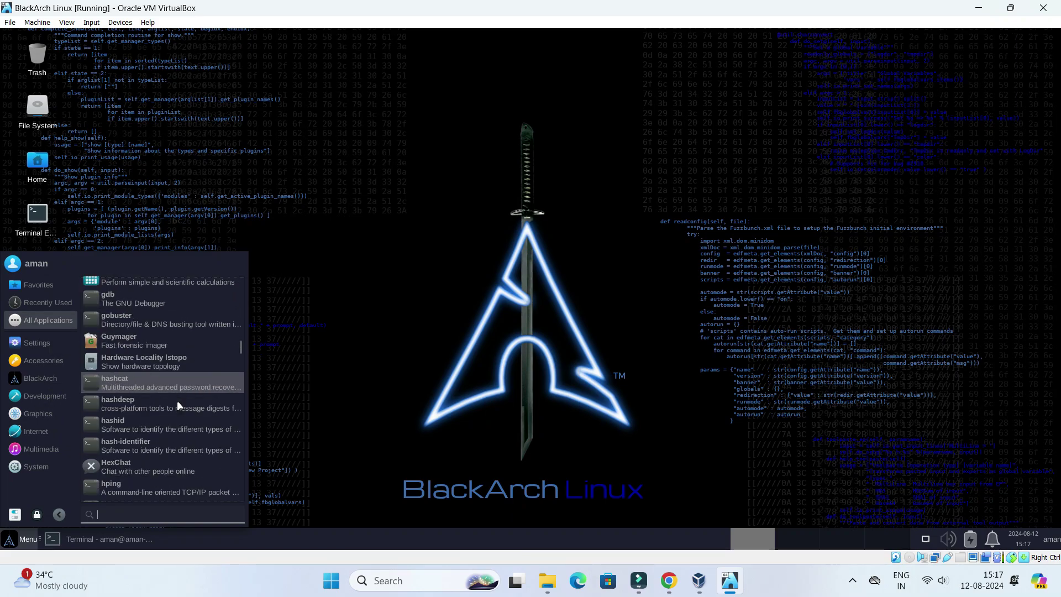
scroll(172, 423, "down", 8)
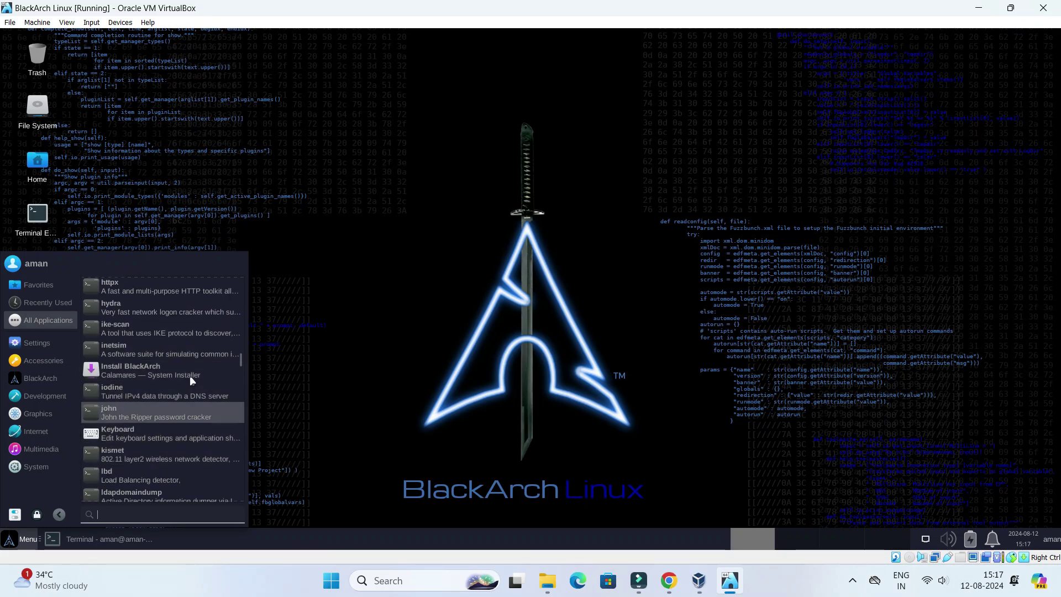
scroll(147, 468, "down", 6)
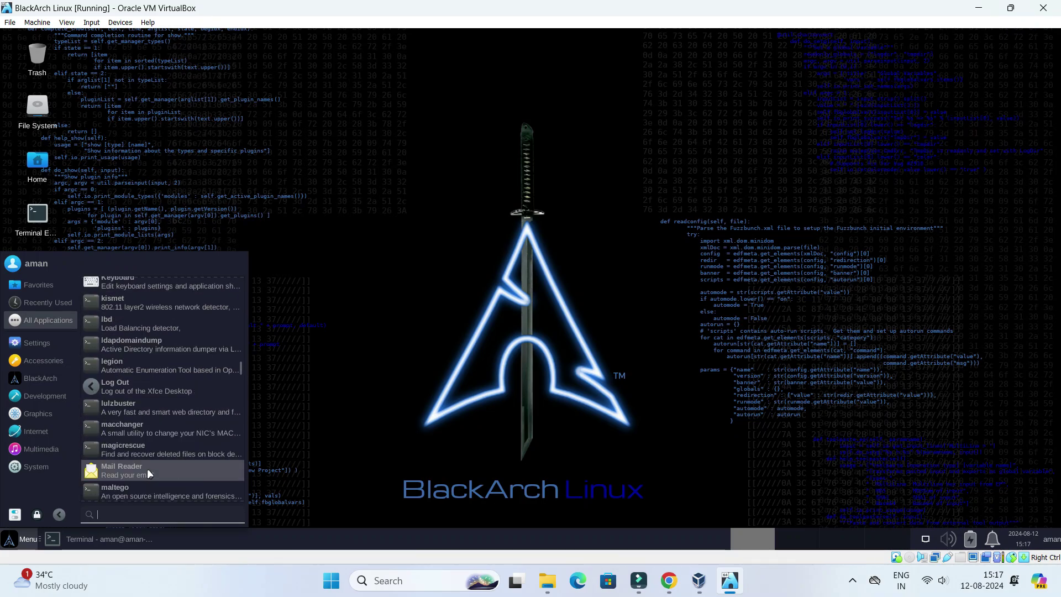
left_click(376, 382)
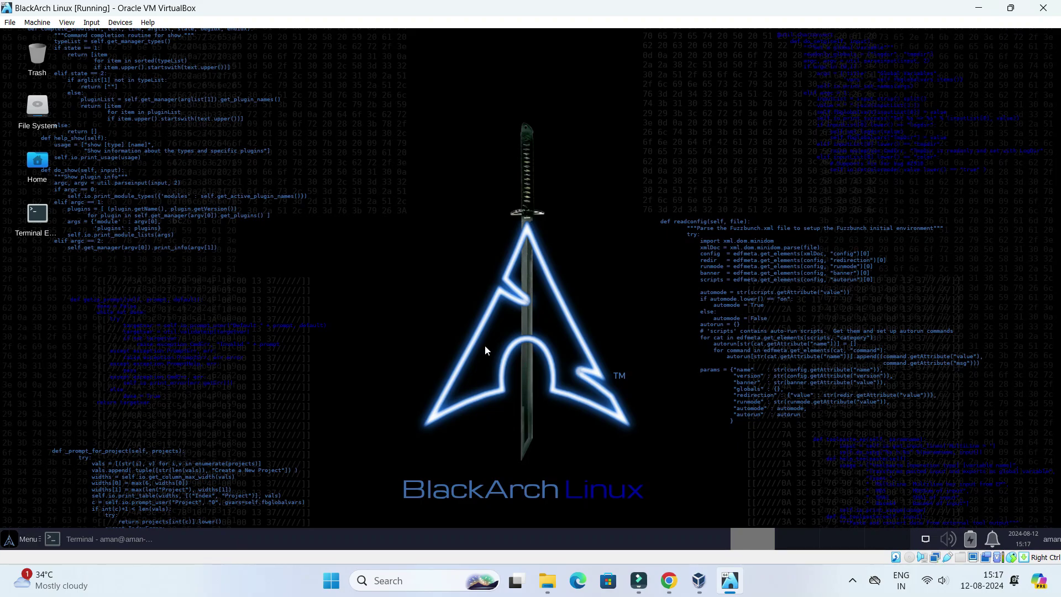
key("Control_R+f")
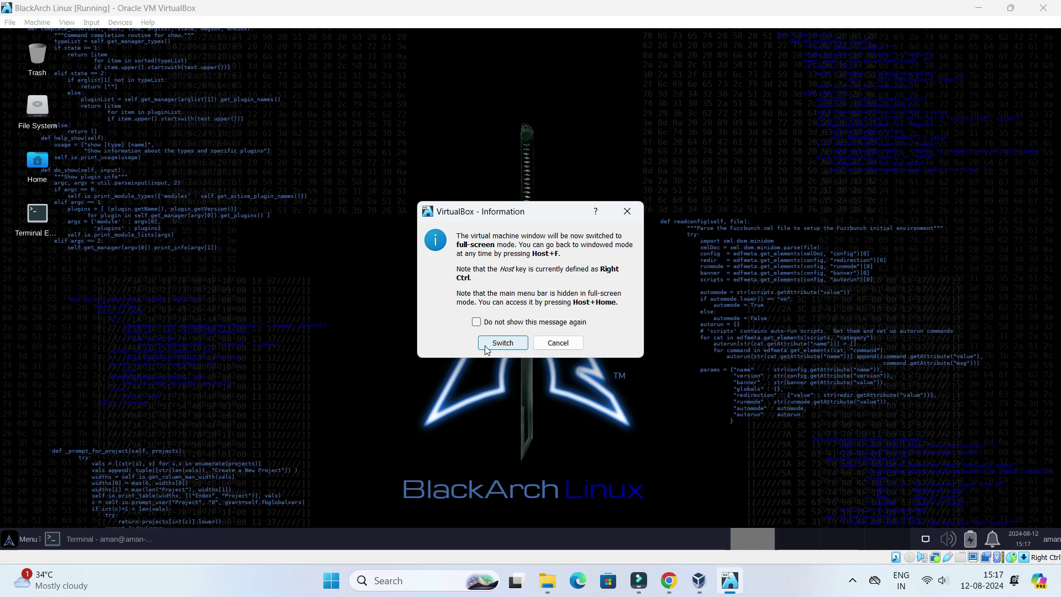
left_click(485, 346)
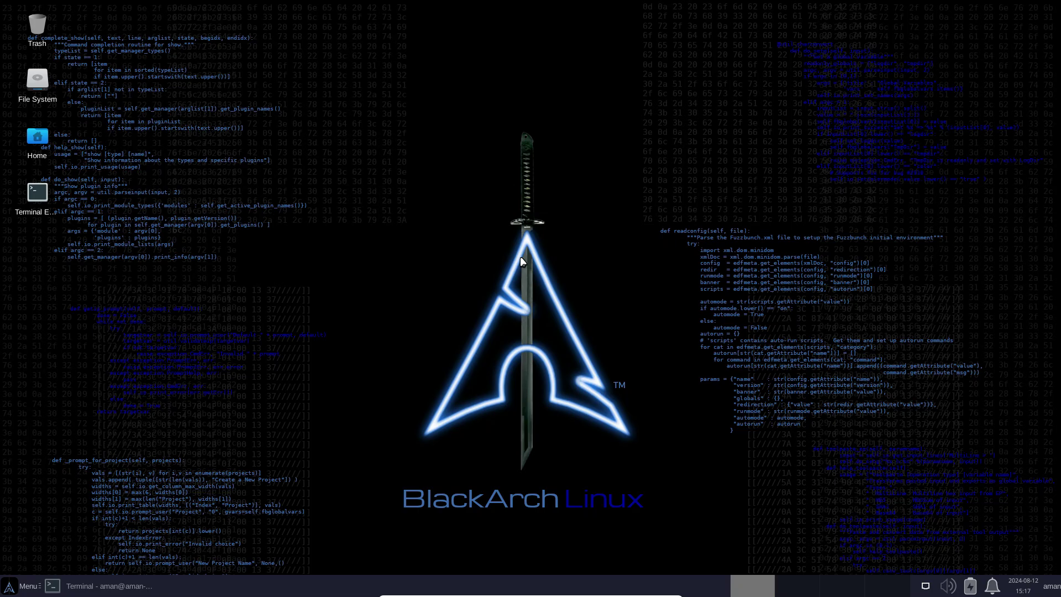
key("ctrl+f")
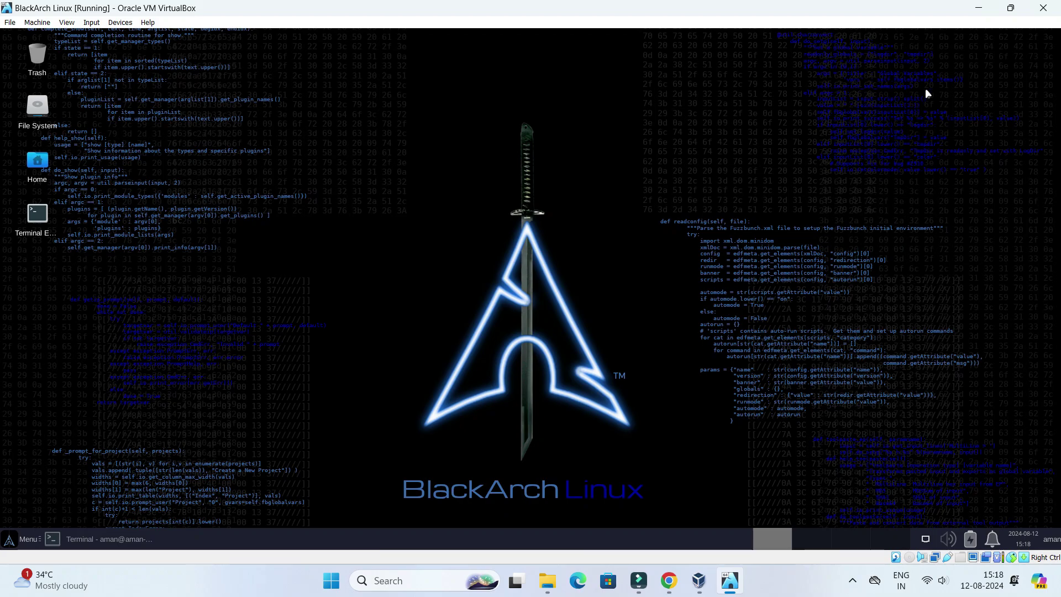
left_click(968, 5)
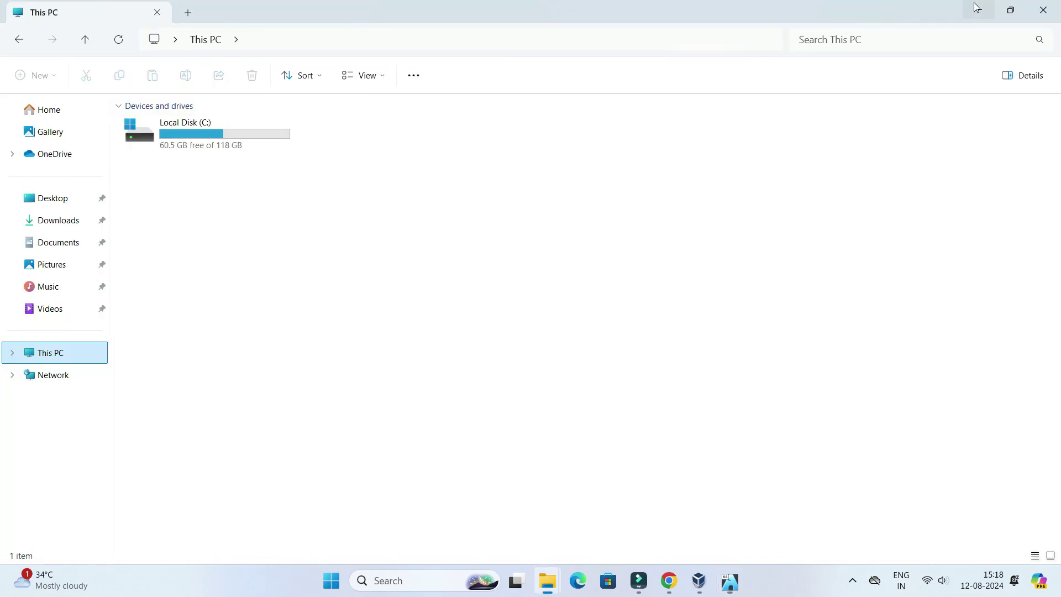
left_click(968, 5)
left_click(969, 6)
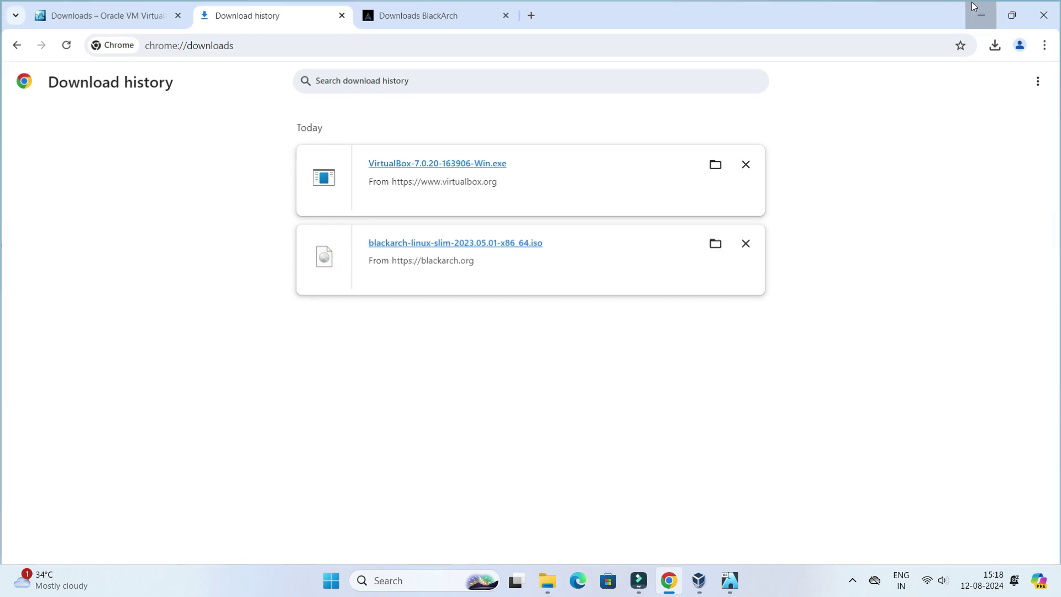
left_click(970, 7)
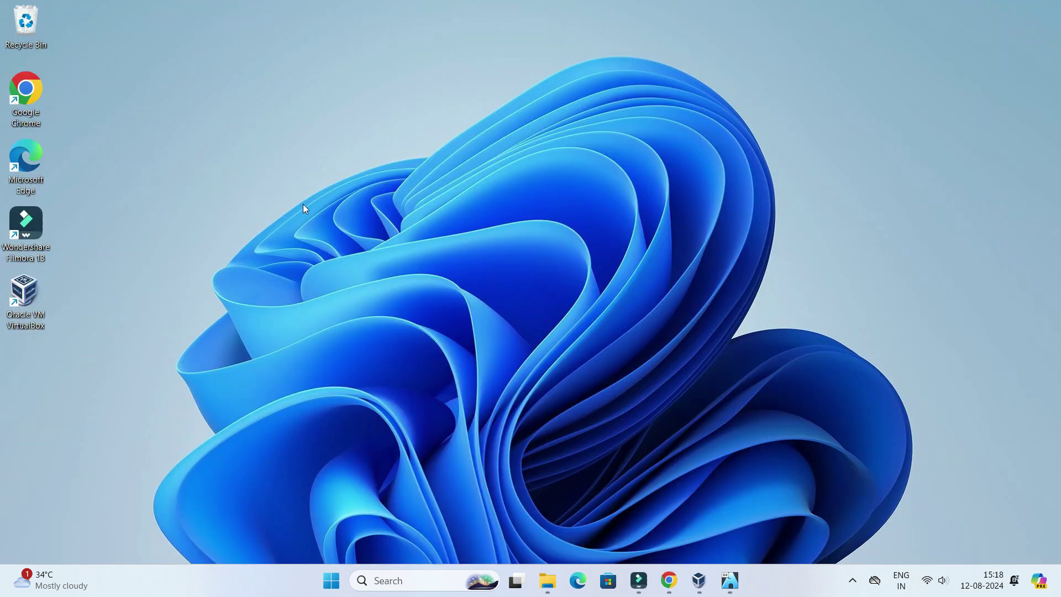
left_click(731, 581)
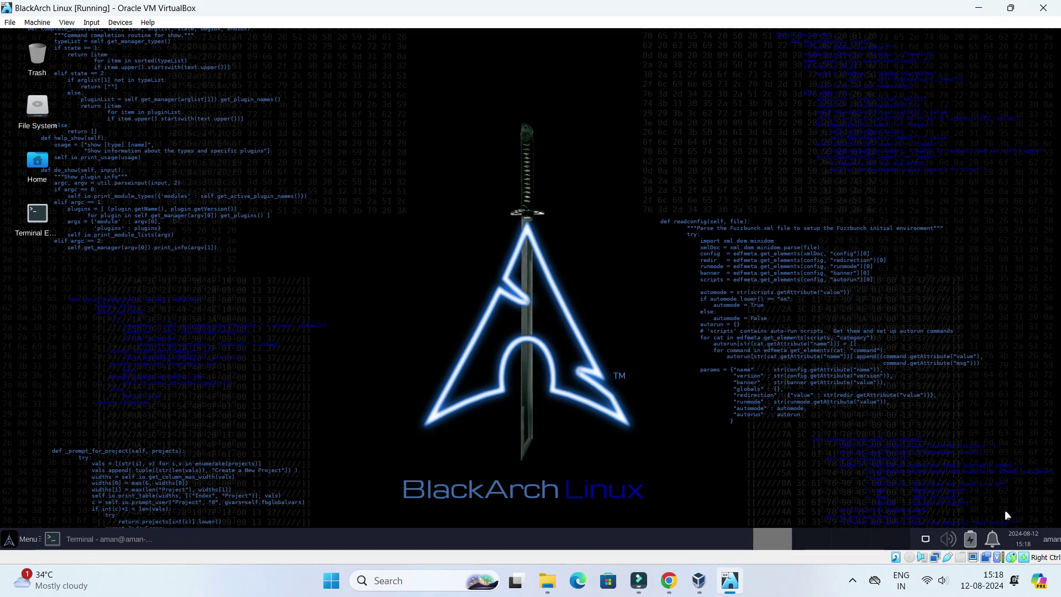
Shut down the BlackArch guest from the user menu, then switch to VirtualBox Manager
left_click(1050, 540)
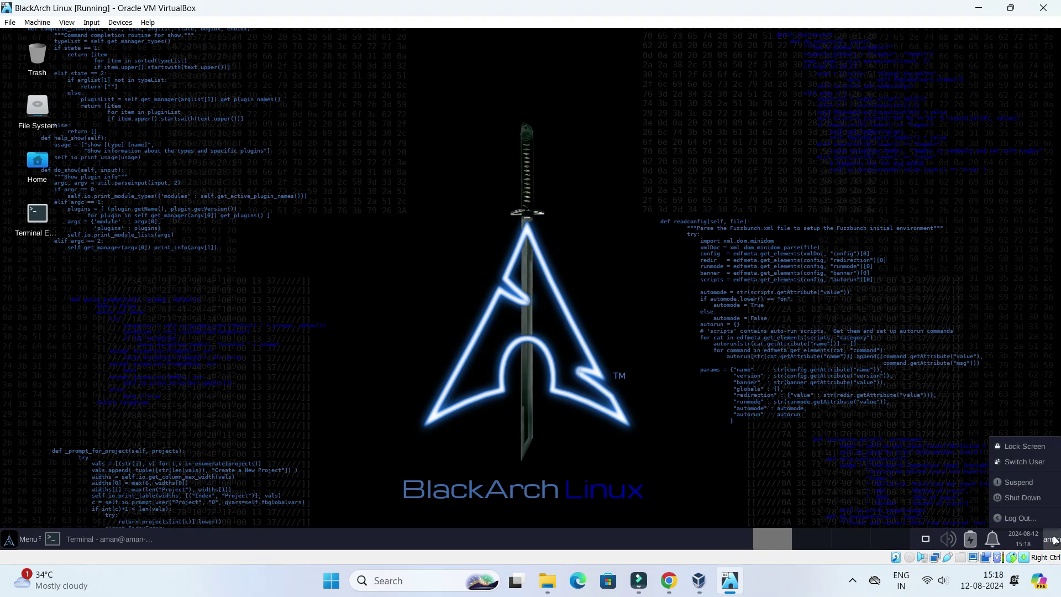
left_click(1016, 500)
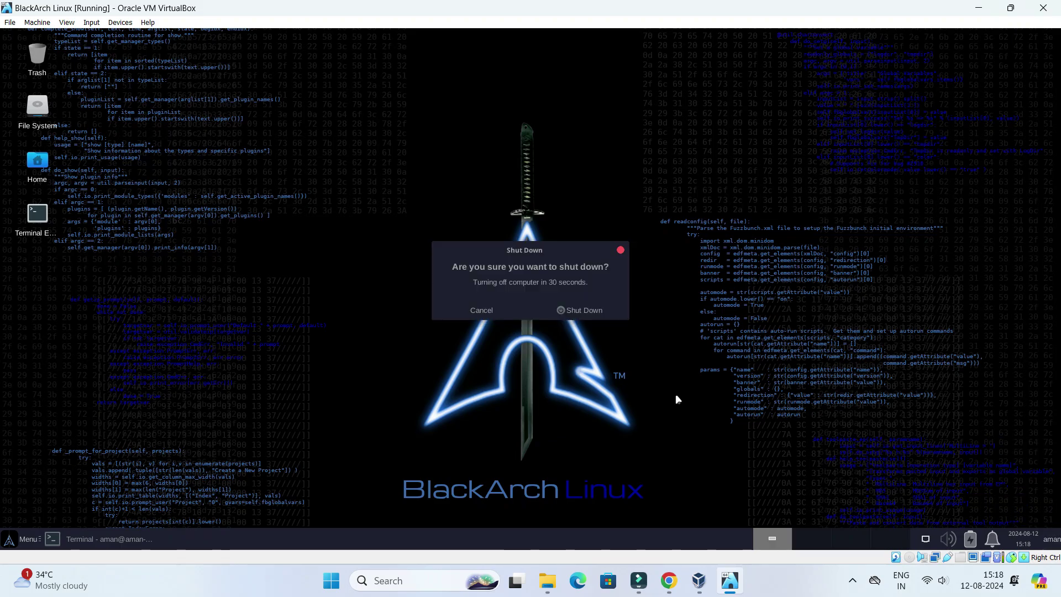
left_click(581, 311)
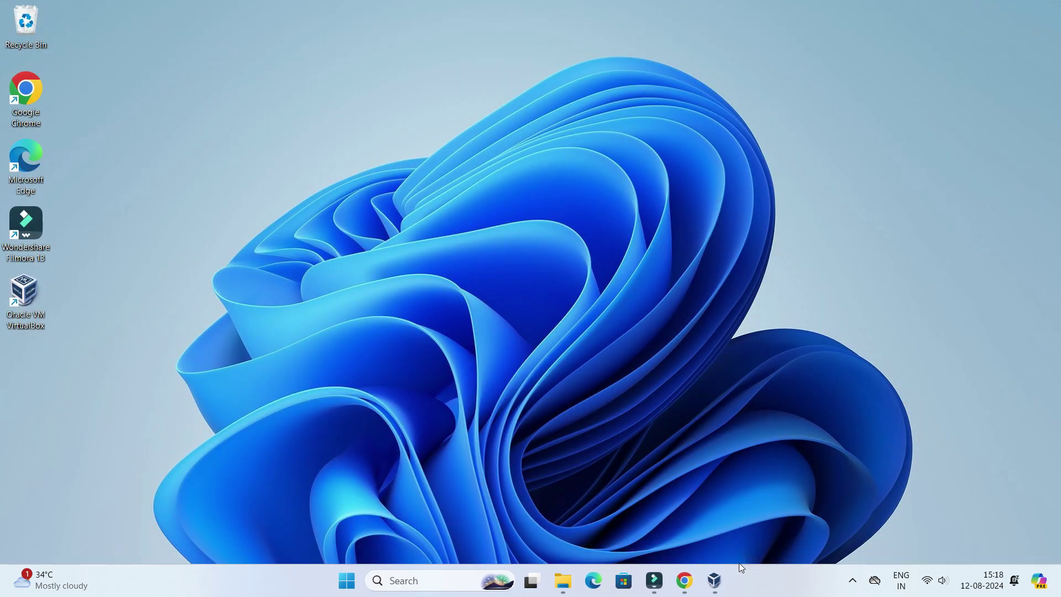
left_click(714, 581)
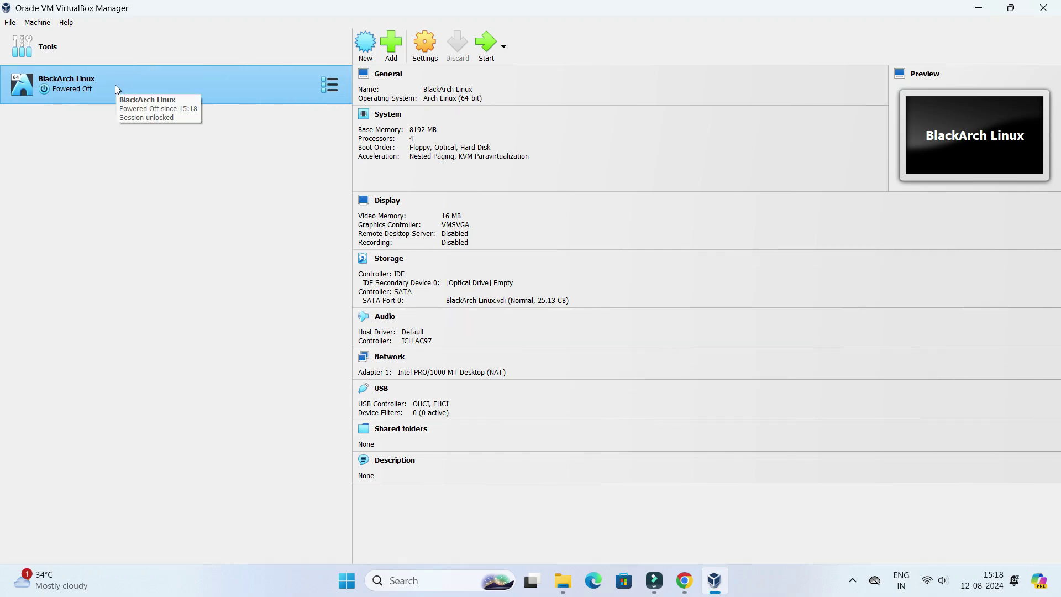
Boot BlackArch Linux to its login screen, then minimize its VM window and restore down the Manager
left_click(482, 49)
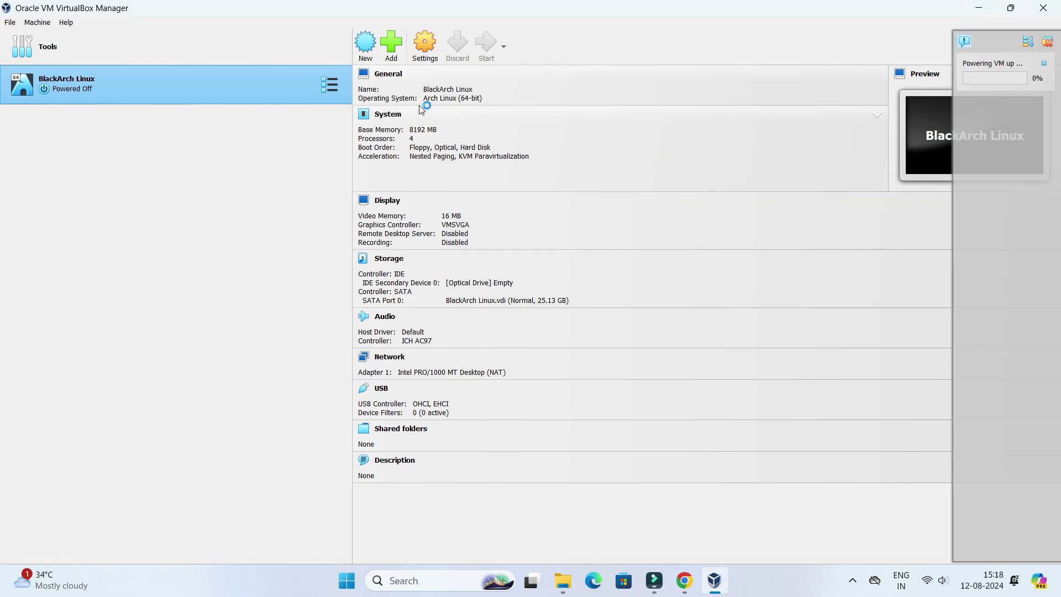
left_click(971, 6)
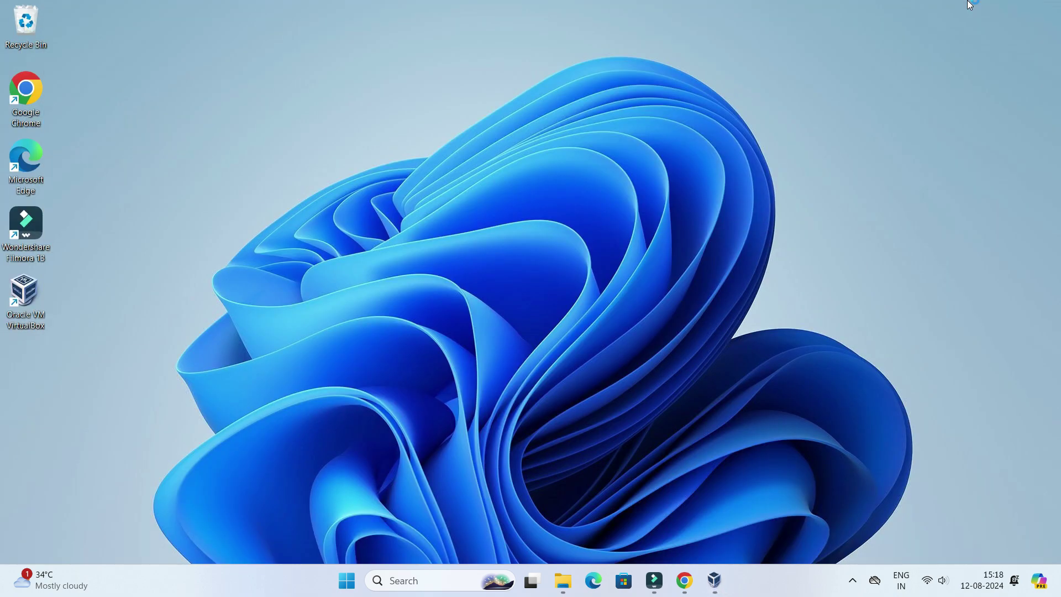
left_click(714, 581)
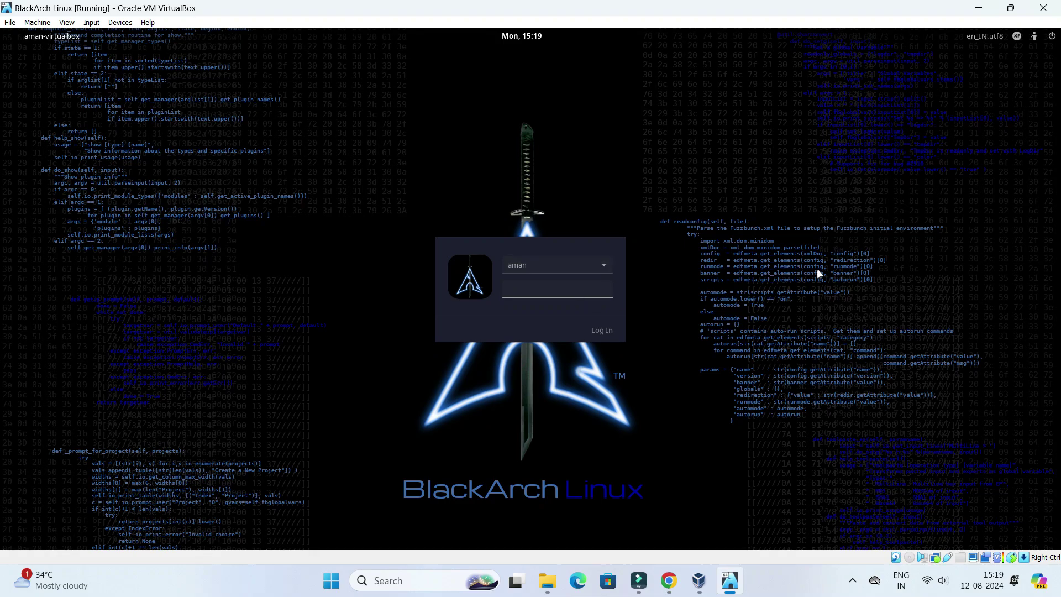
left_click(979, 8)
left_click(982, 6)
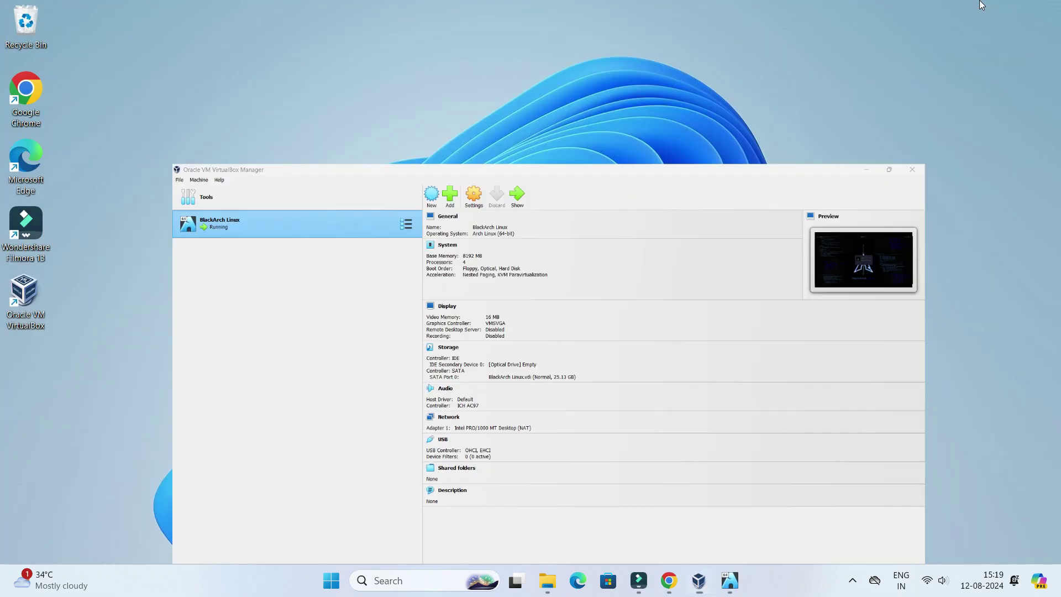